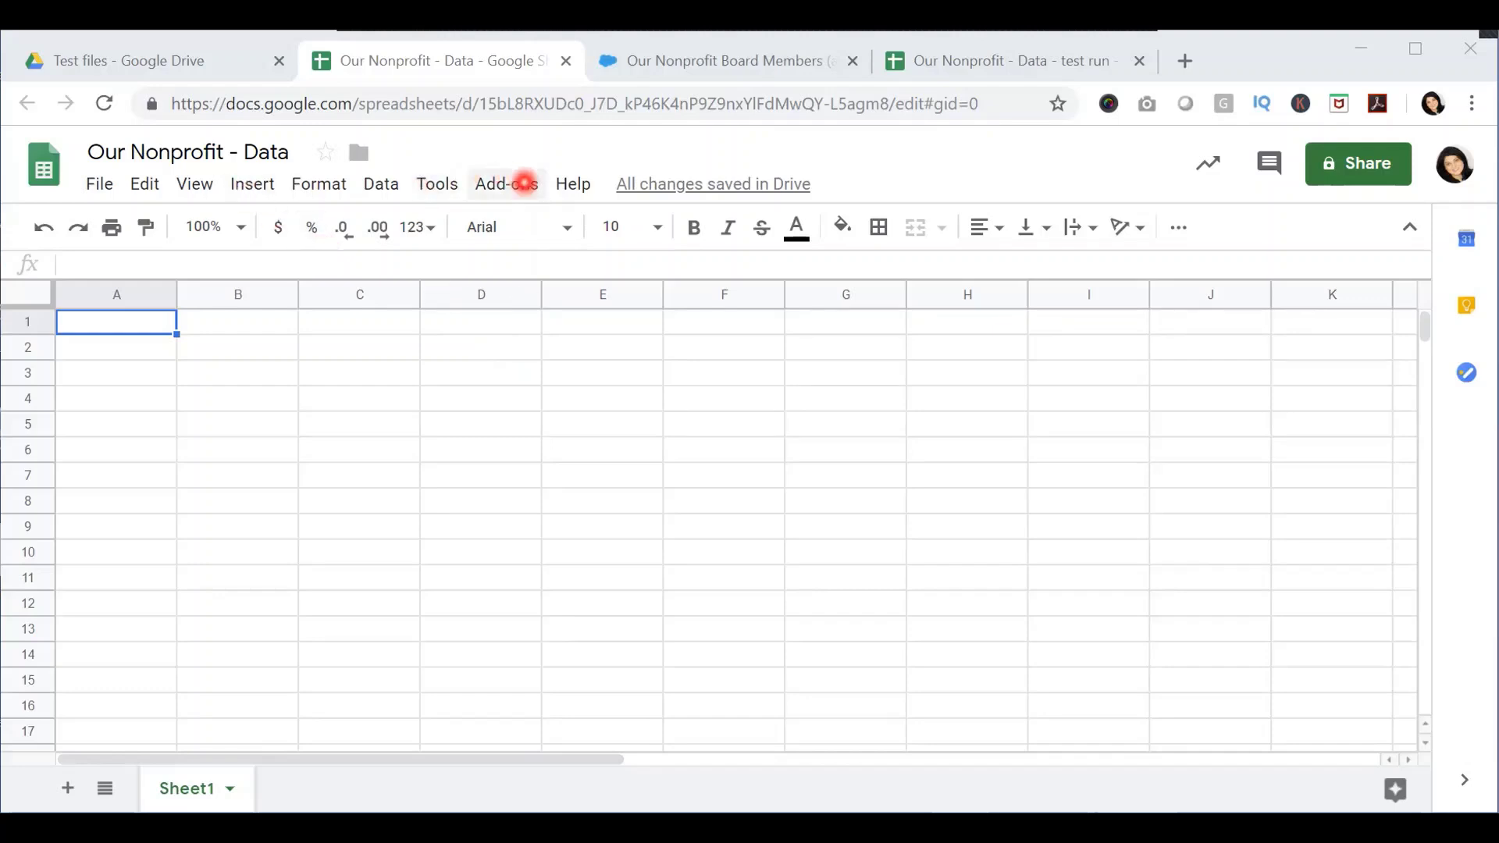
Step: Search the Google Sheets add-on store for 'salesforce'
left_click(525, 183)
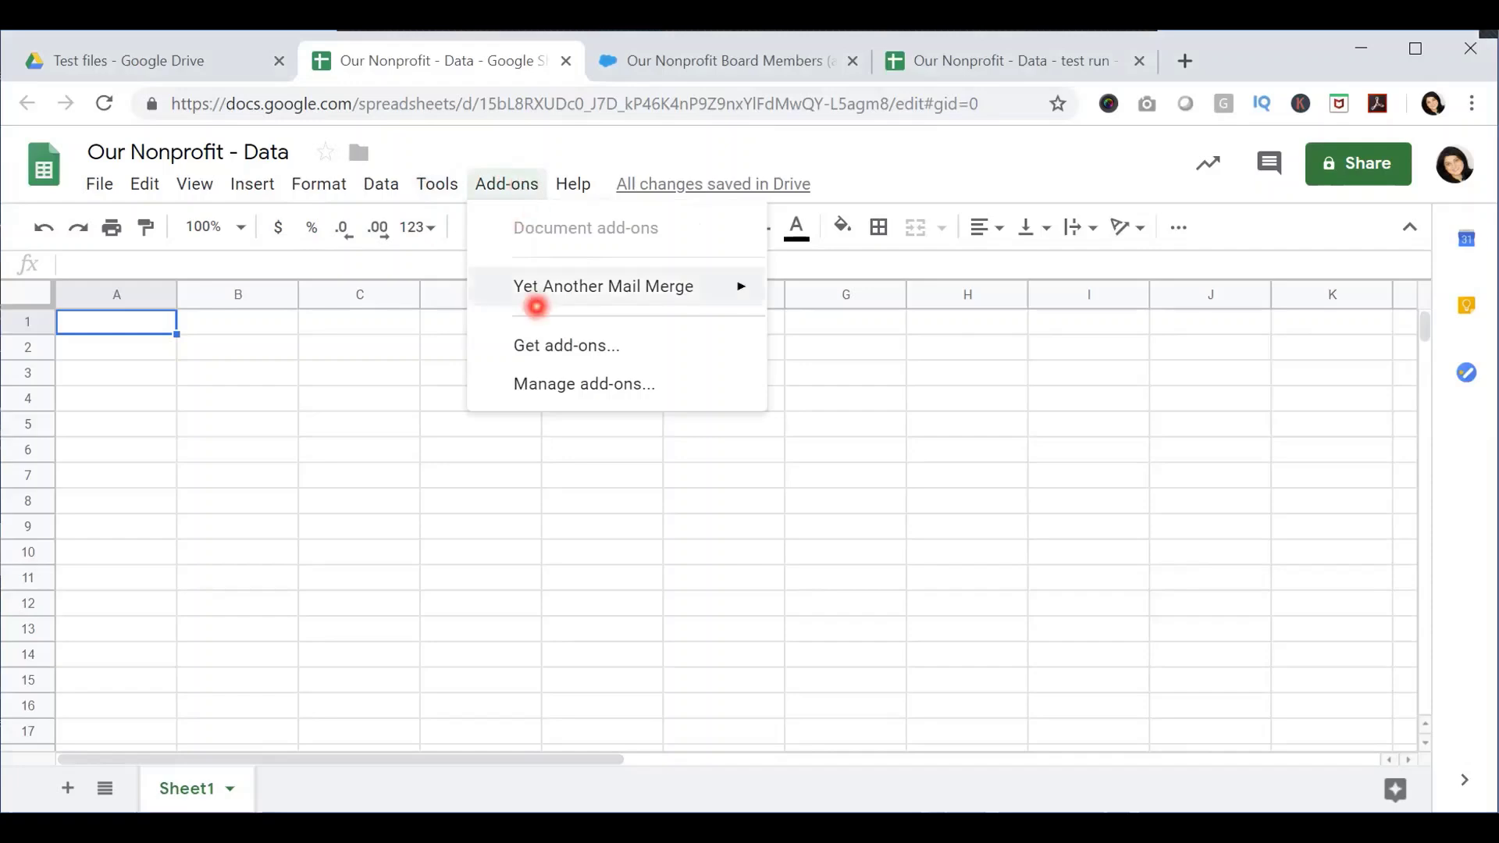
left_click(540, 343)
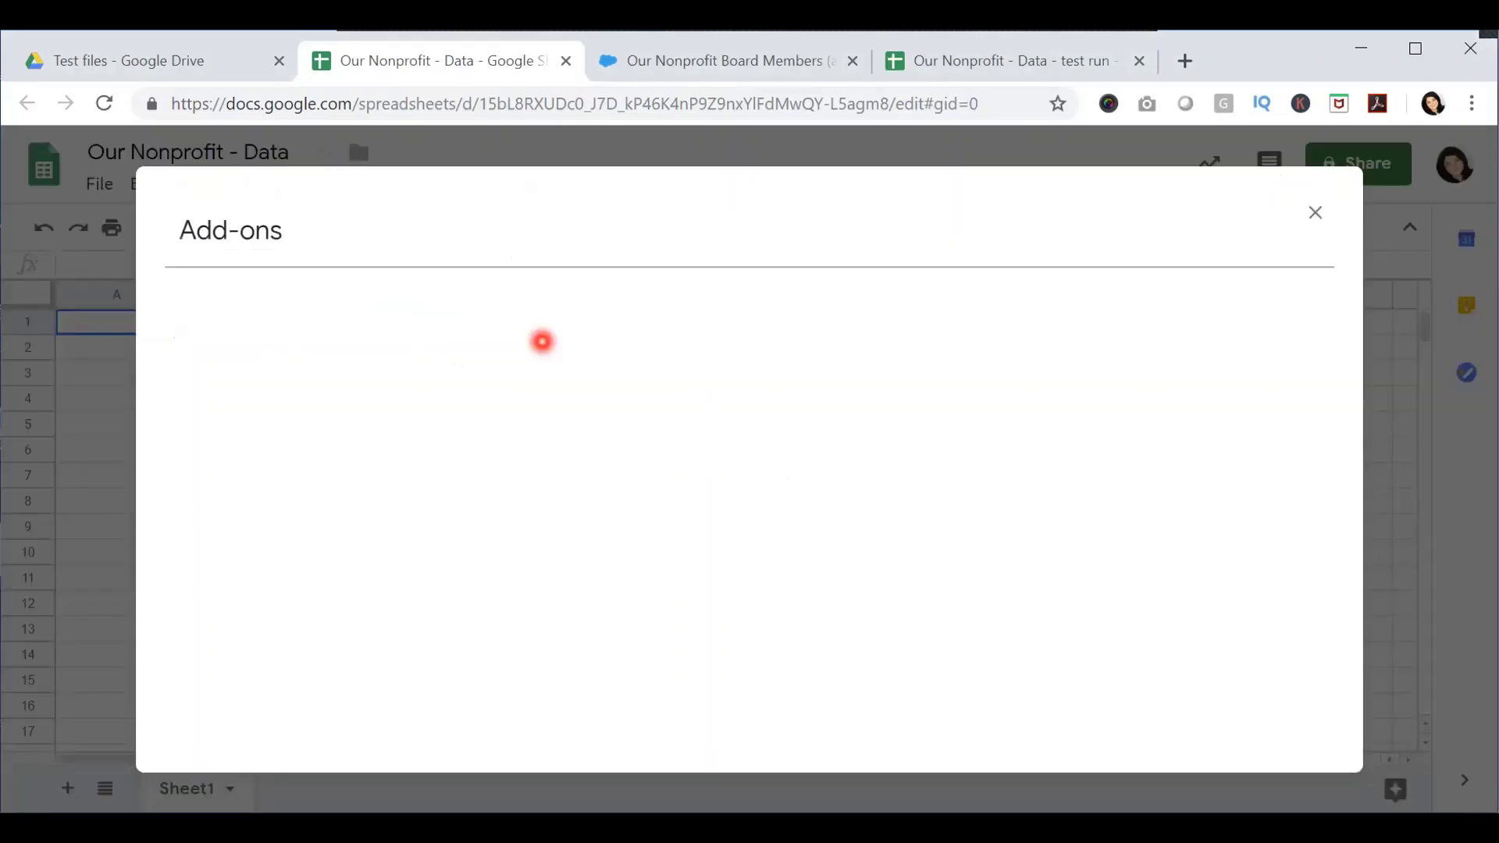
type("salesforce")
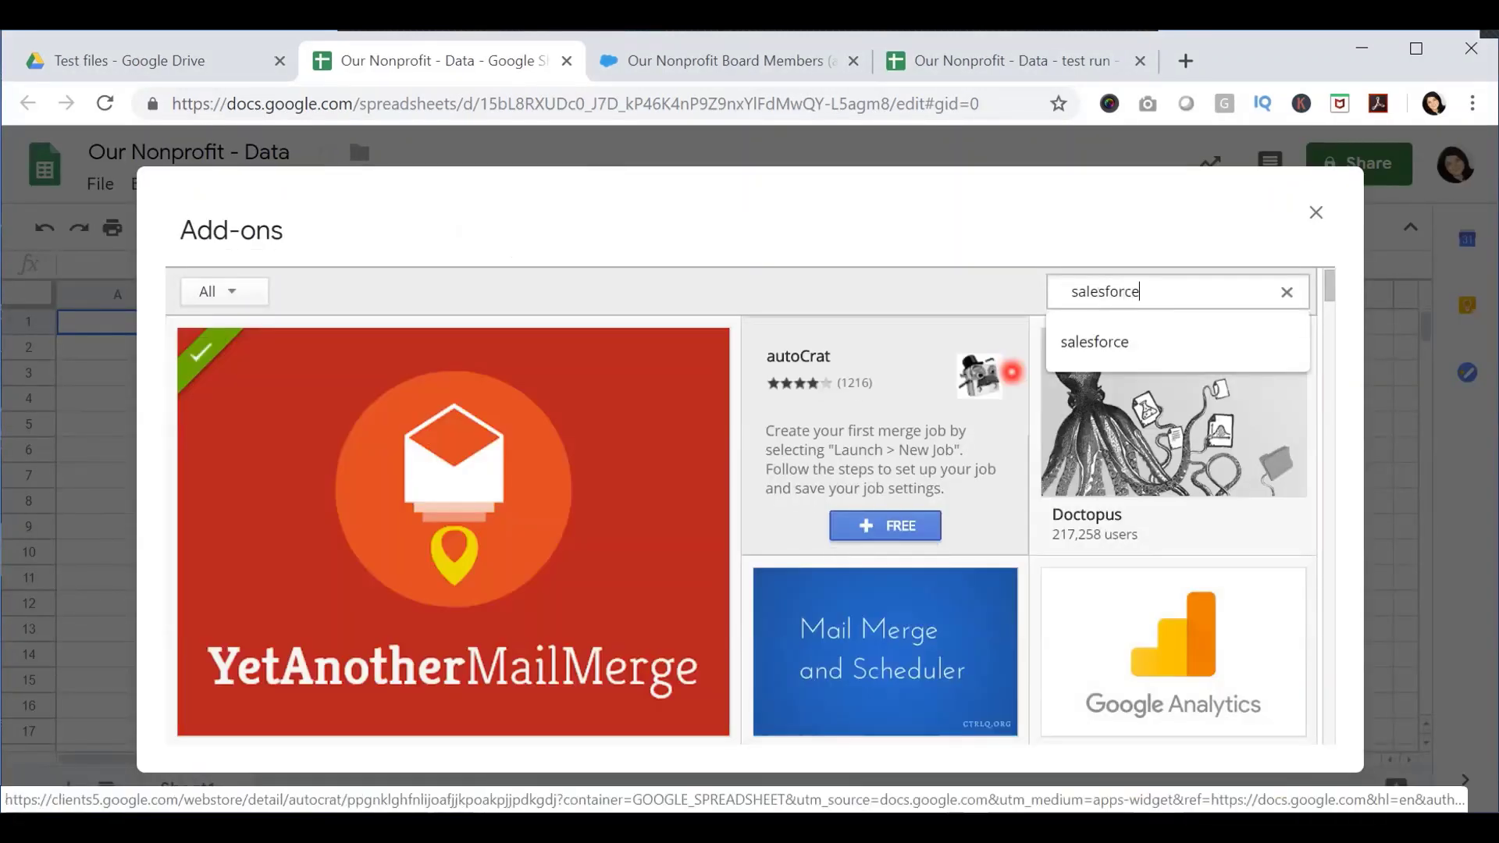
key("Return")
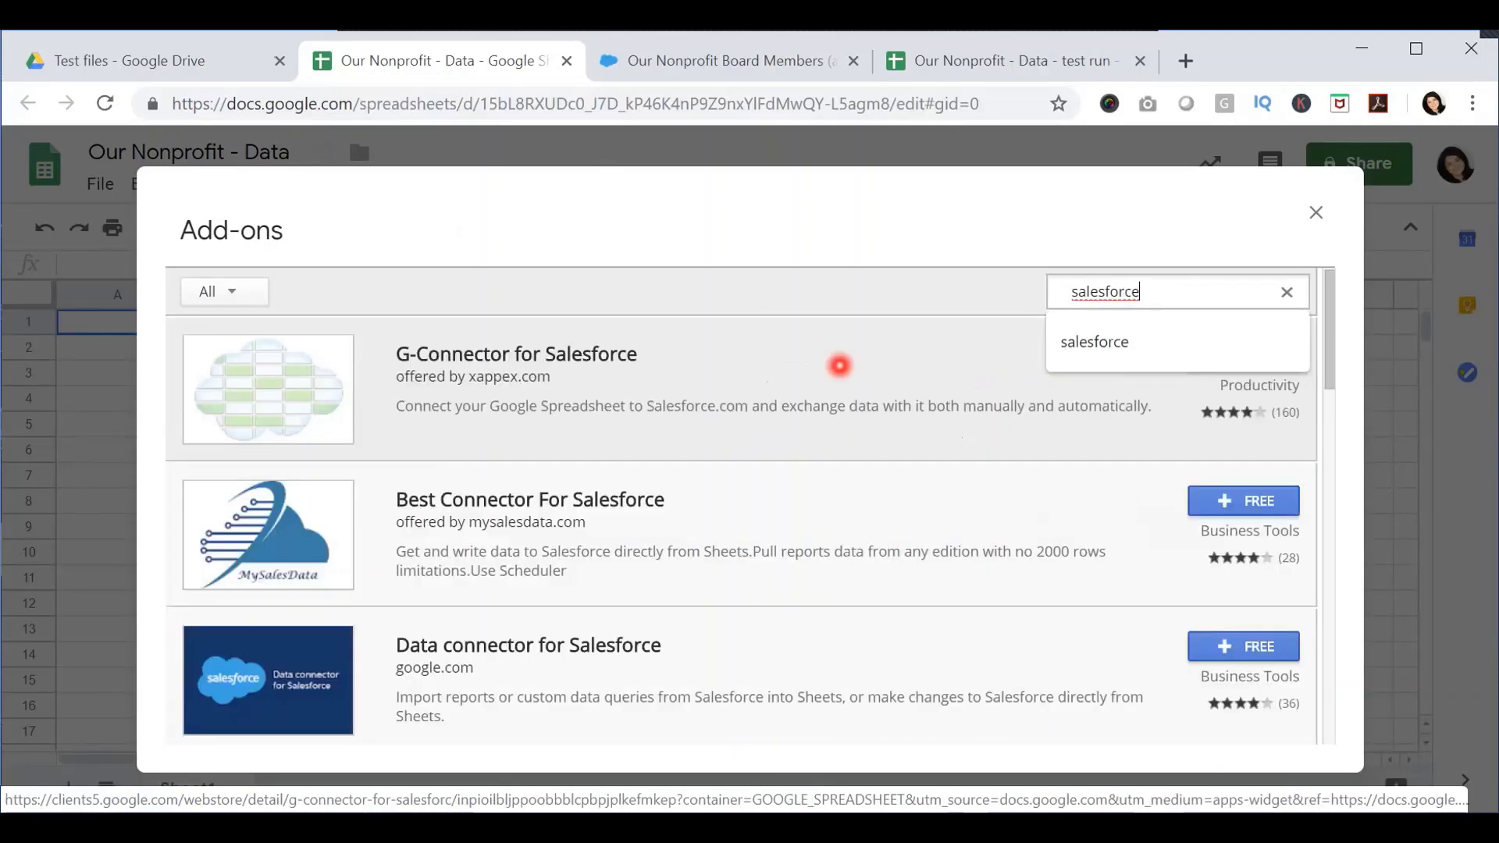
Step: Start installing the free Data connector for Salesforce add-on from the results
scroll(693, 541, "down", 1)
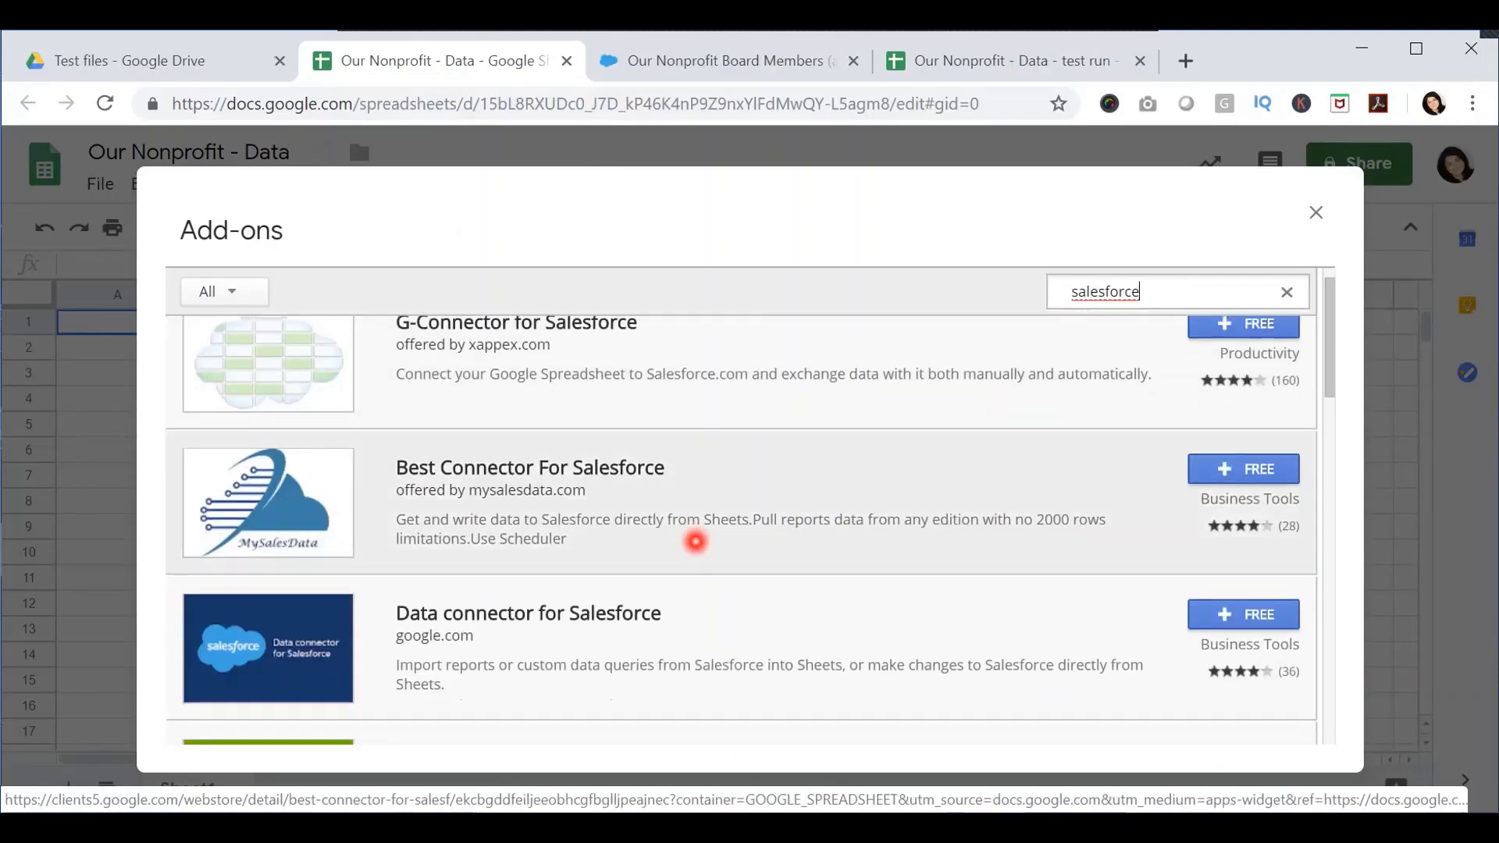
scroll(695, 540, "up", 1)
scroll(693, 540, "down", 1)
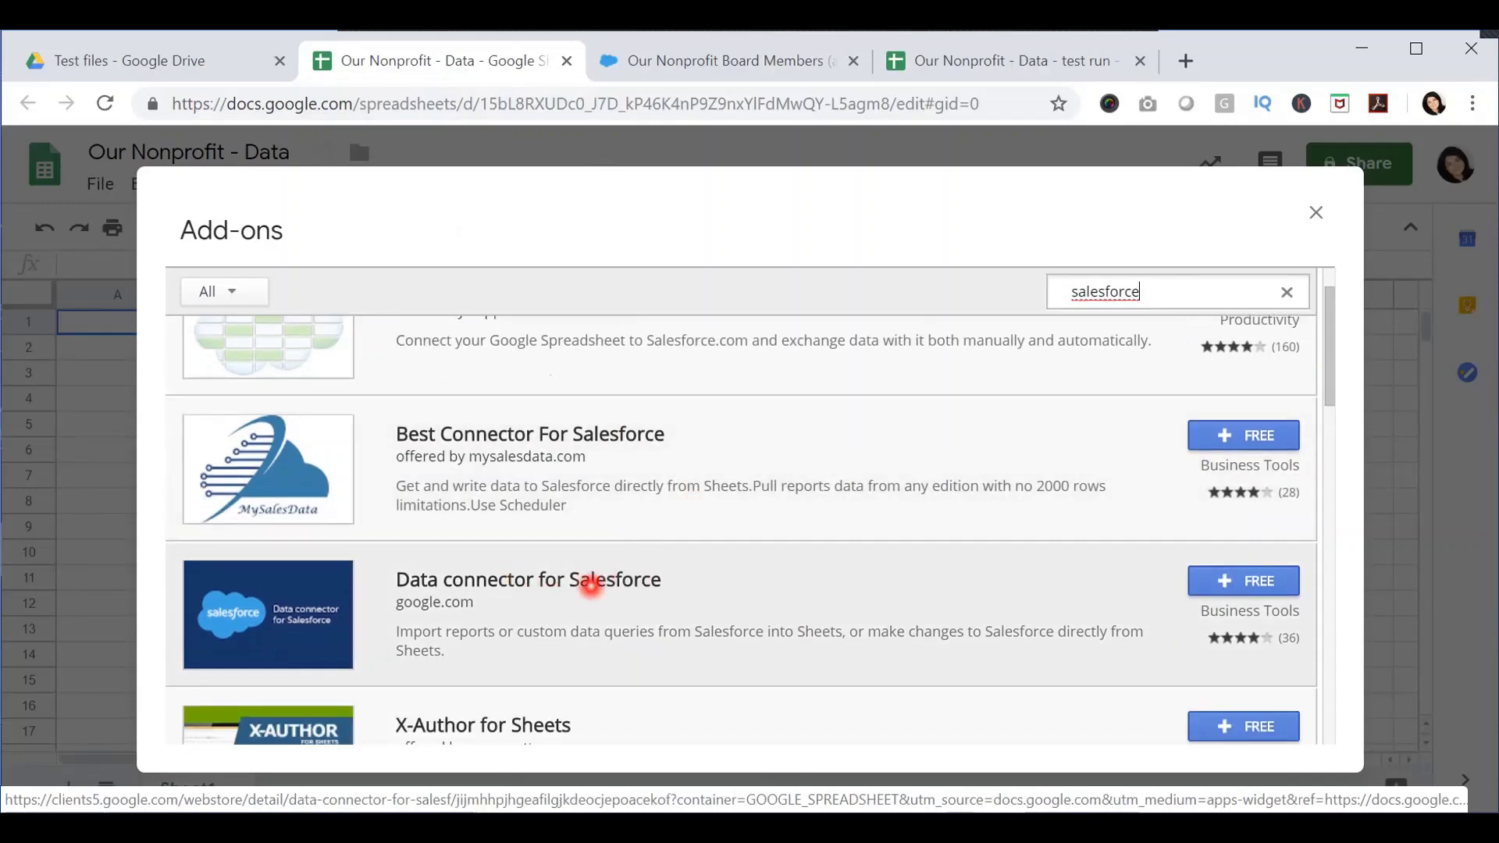
scroll(696, 583, "down", 1)
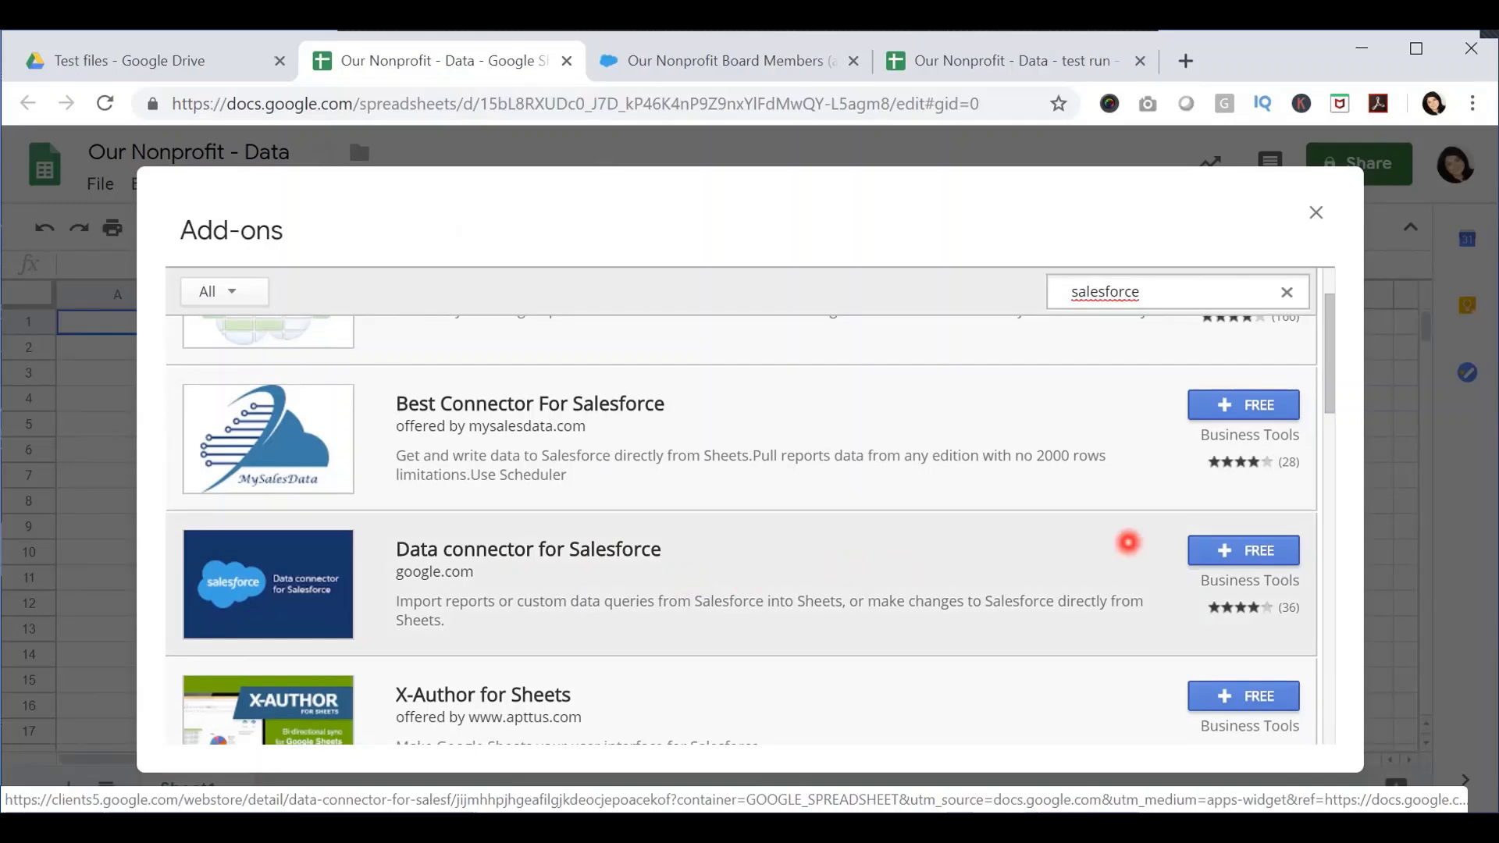
left_click(1246, 544)
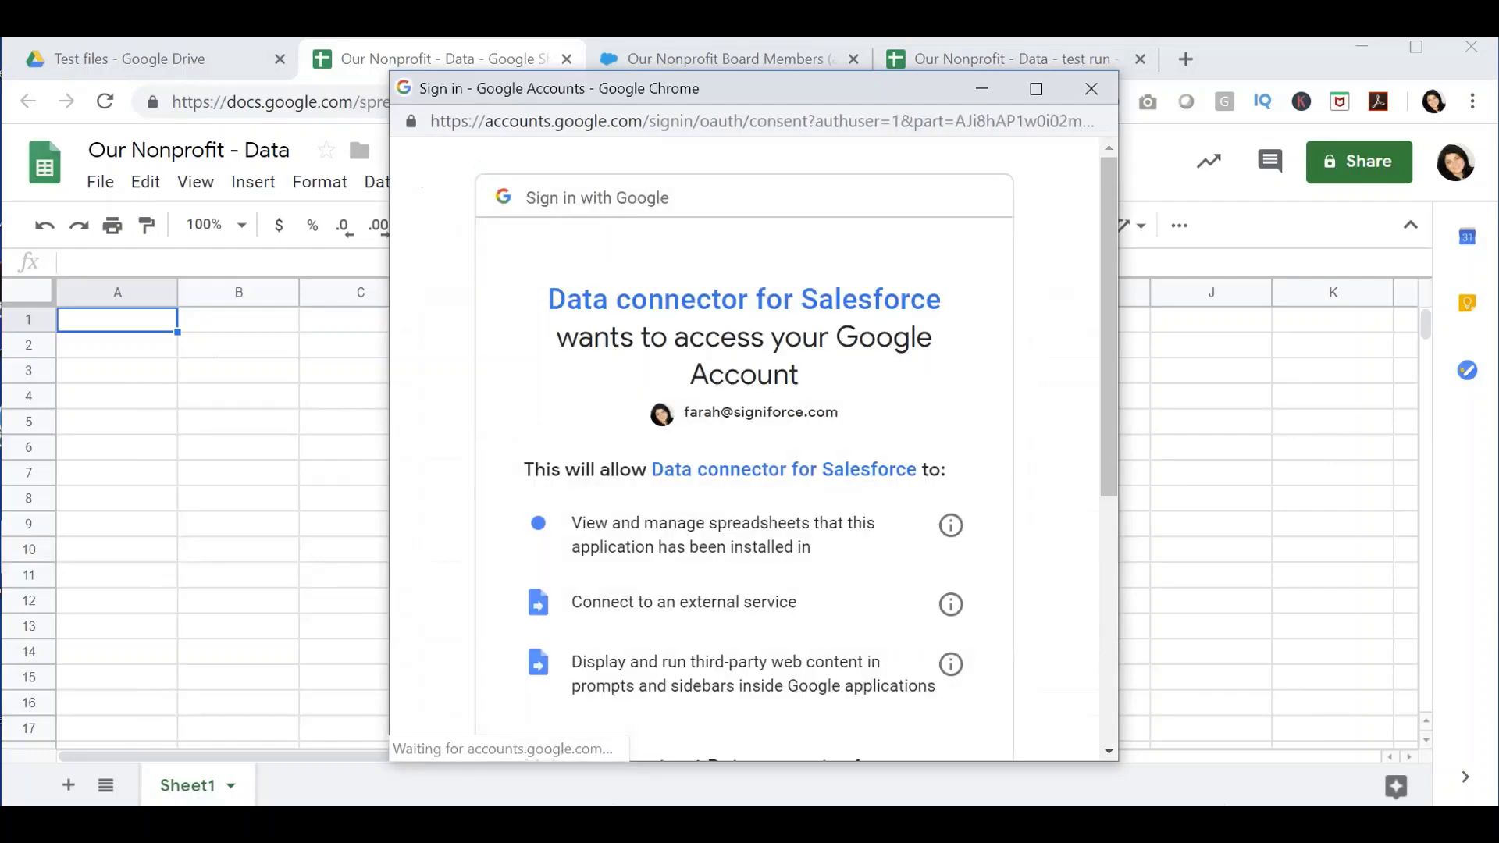
Step: Allow Data connector for Salesforce to access the Google account on the consent page
scroll(744, 449, "down", 2)
scroll(744, 449, "down", 4)
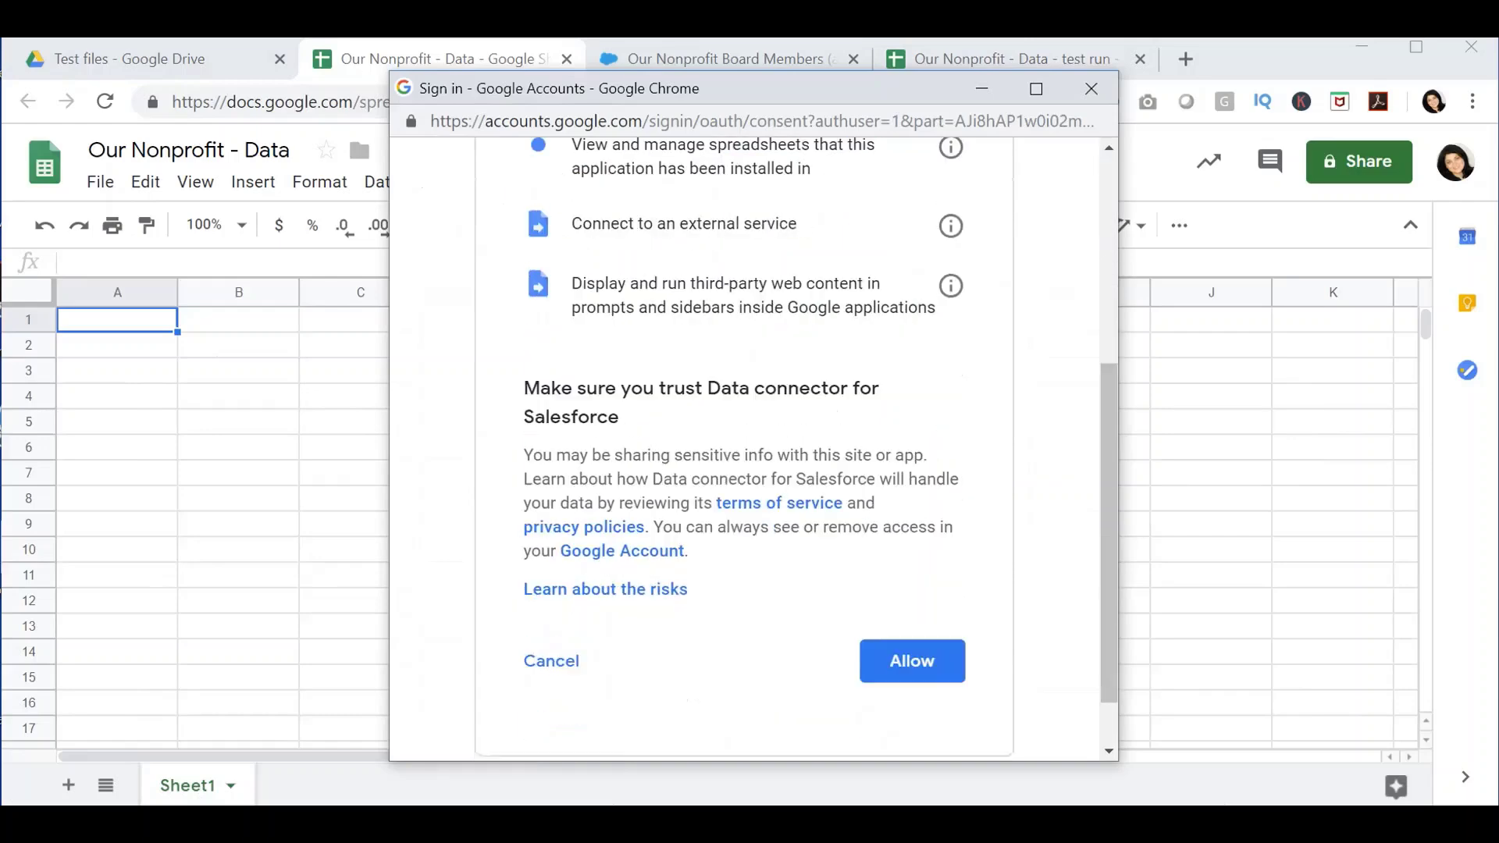
left_click(912, 596)
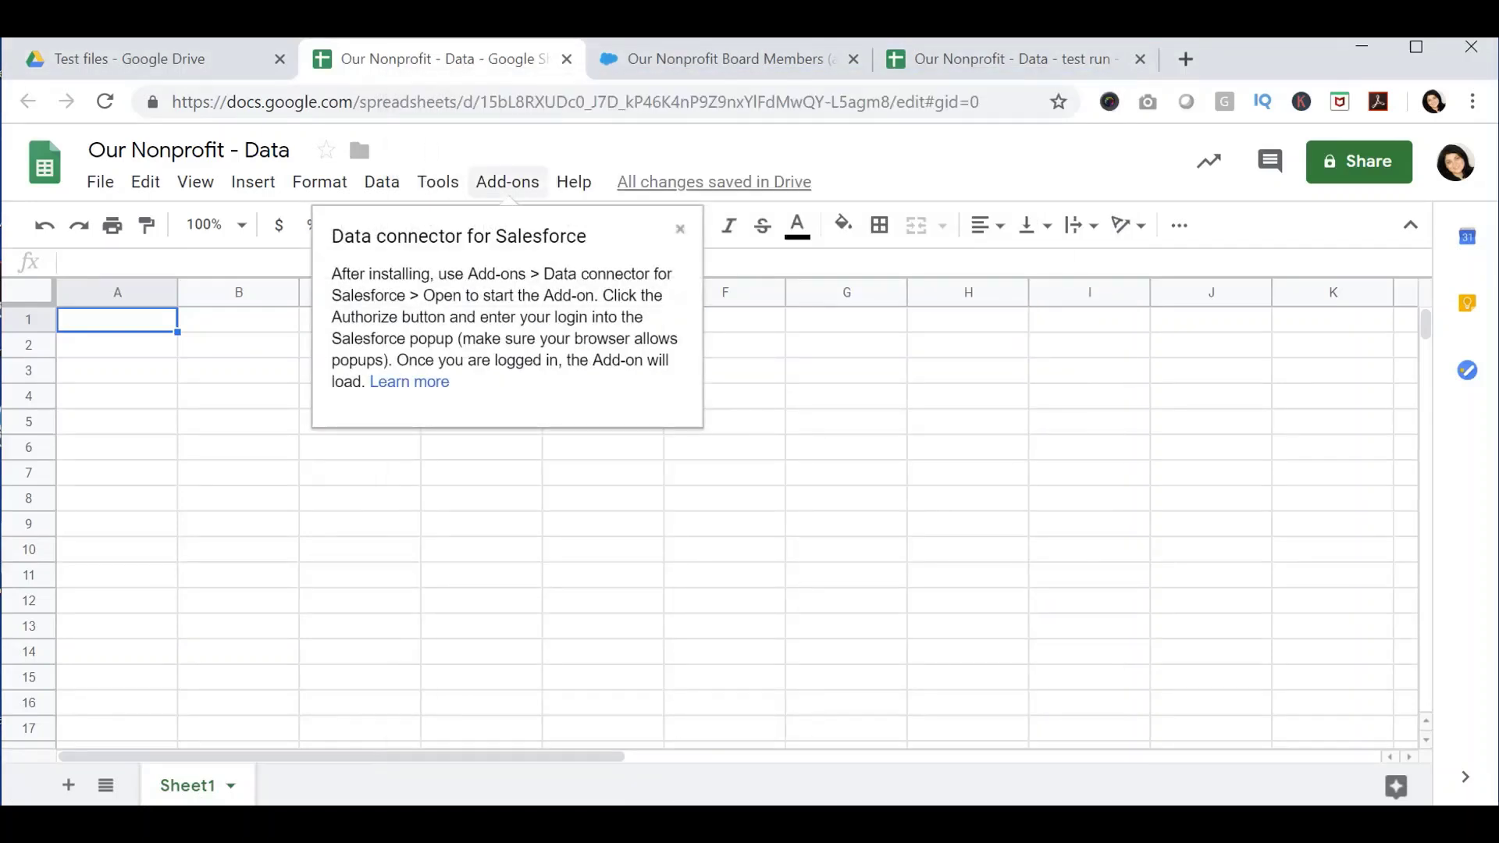
Step: Launch the Data connector for Salesforce add-on from the Add-ons menu
left_click(508, 182)
mouse_move(629, 284)
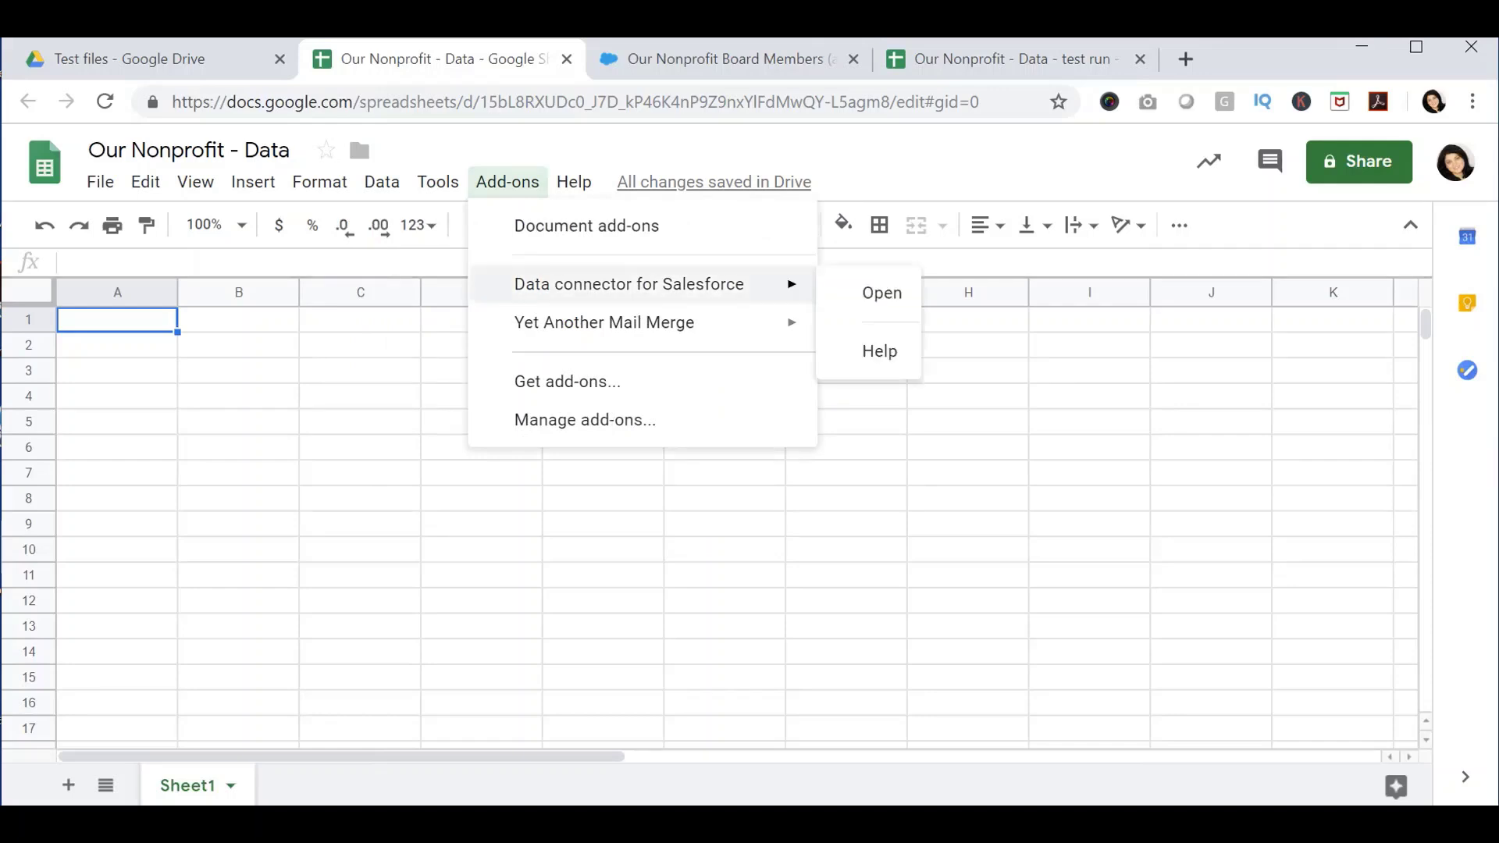
left_click(882, 293)
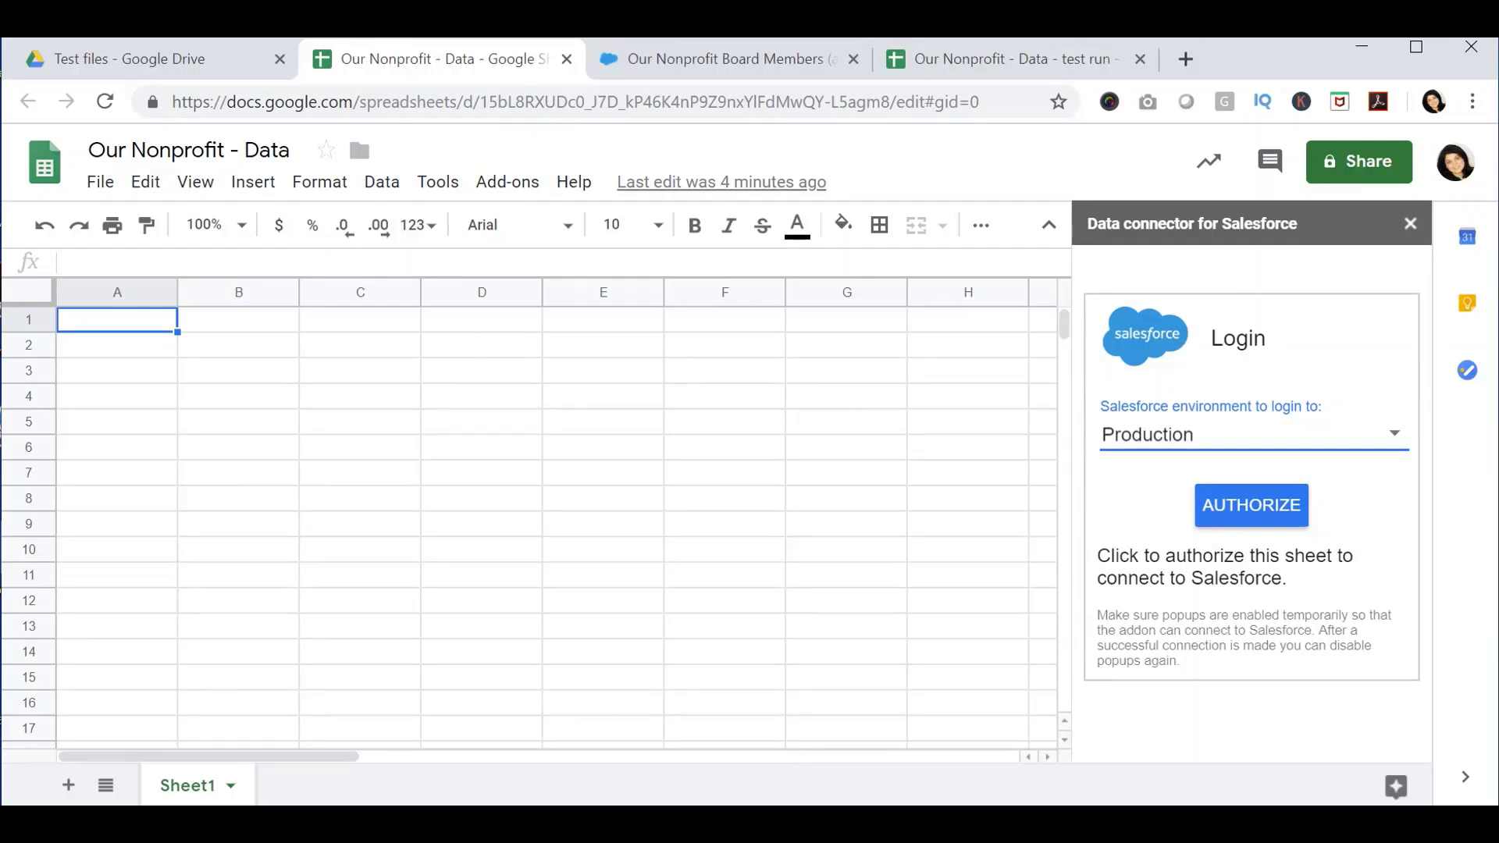
Step: Authorize the connector with Salesforce using the Production login environment
key("Return")
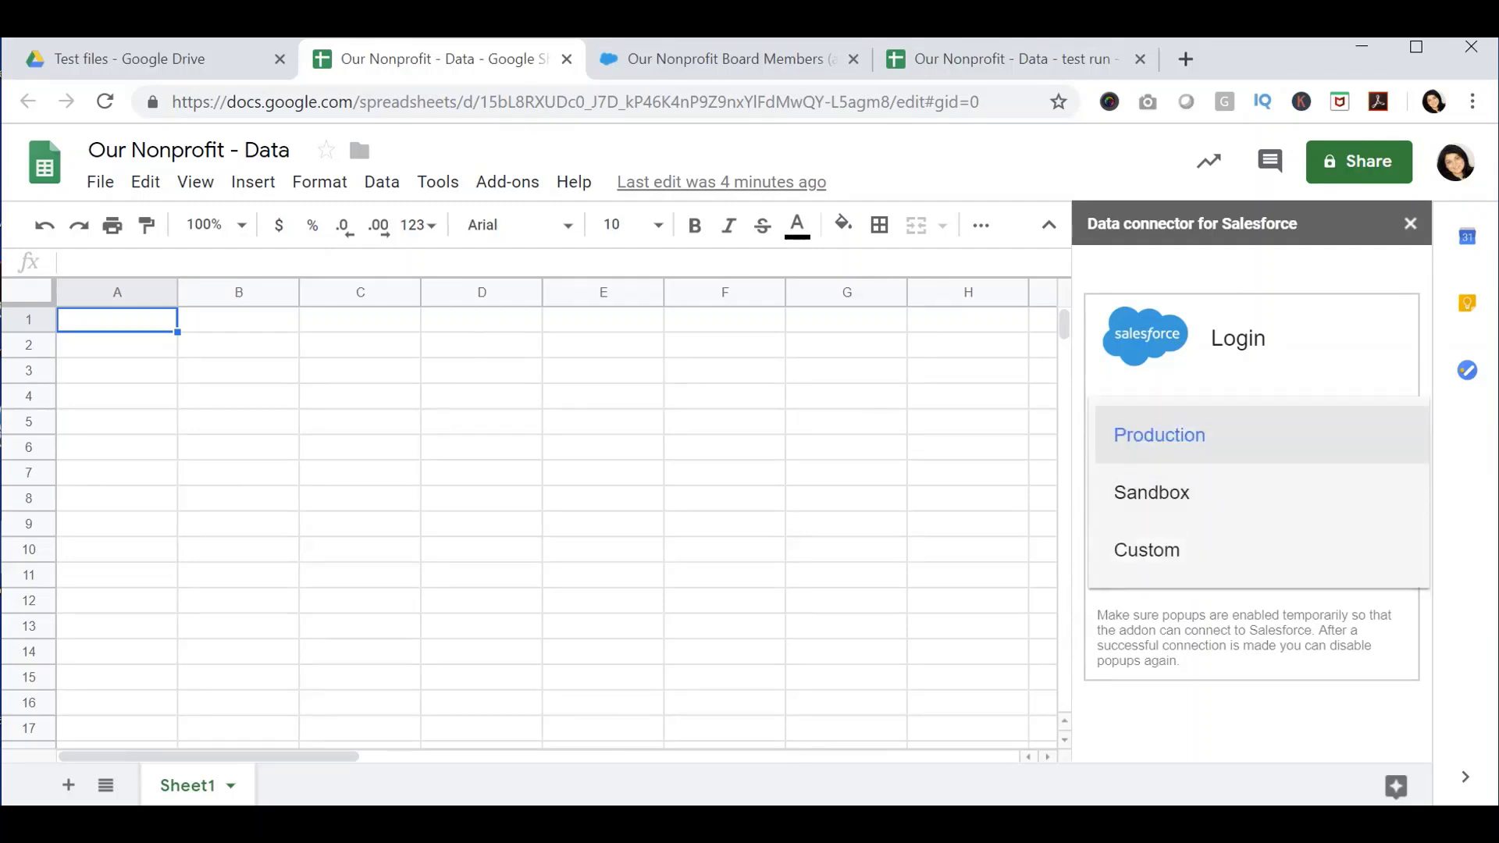
key("Return")
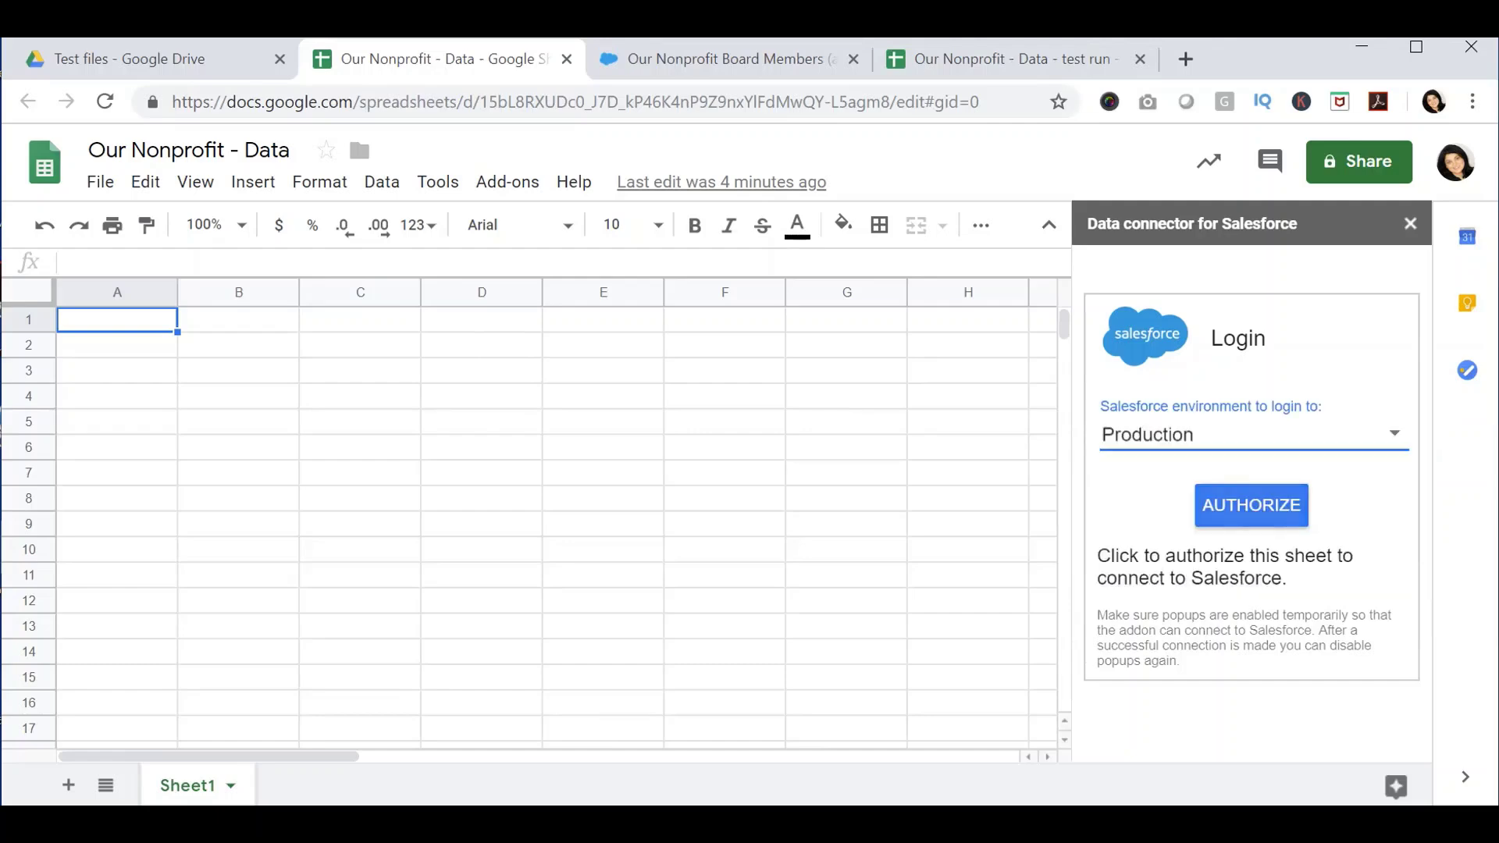
key("Tab")
key("Return")
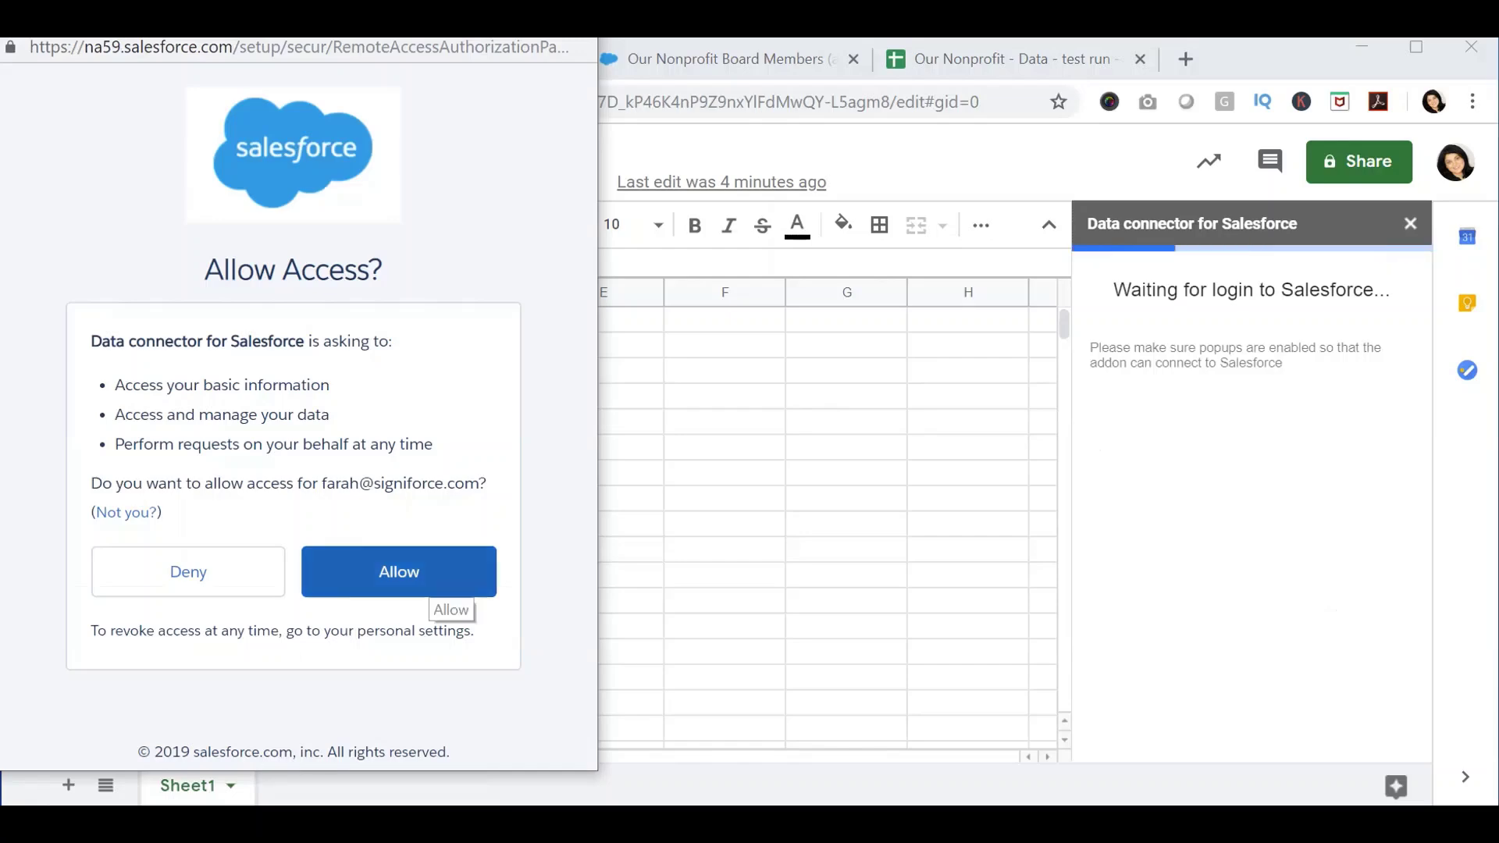
left_click(431, 587)
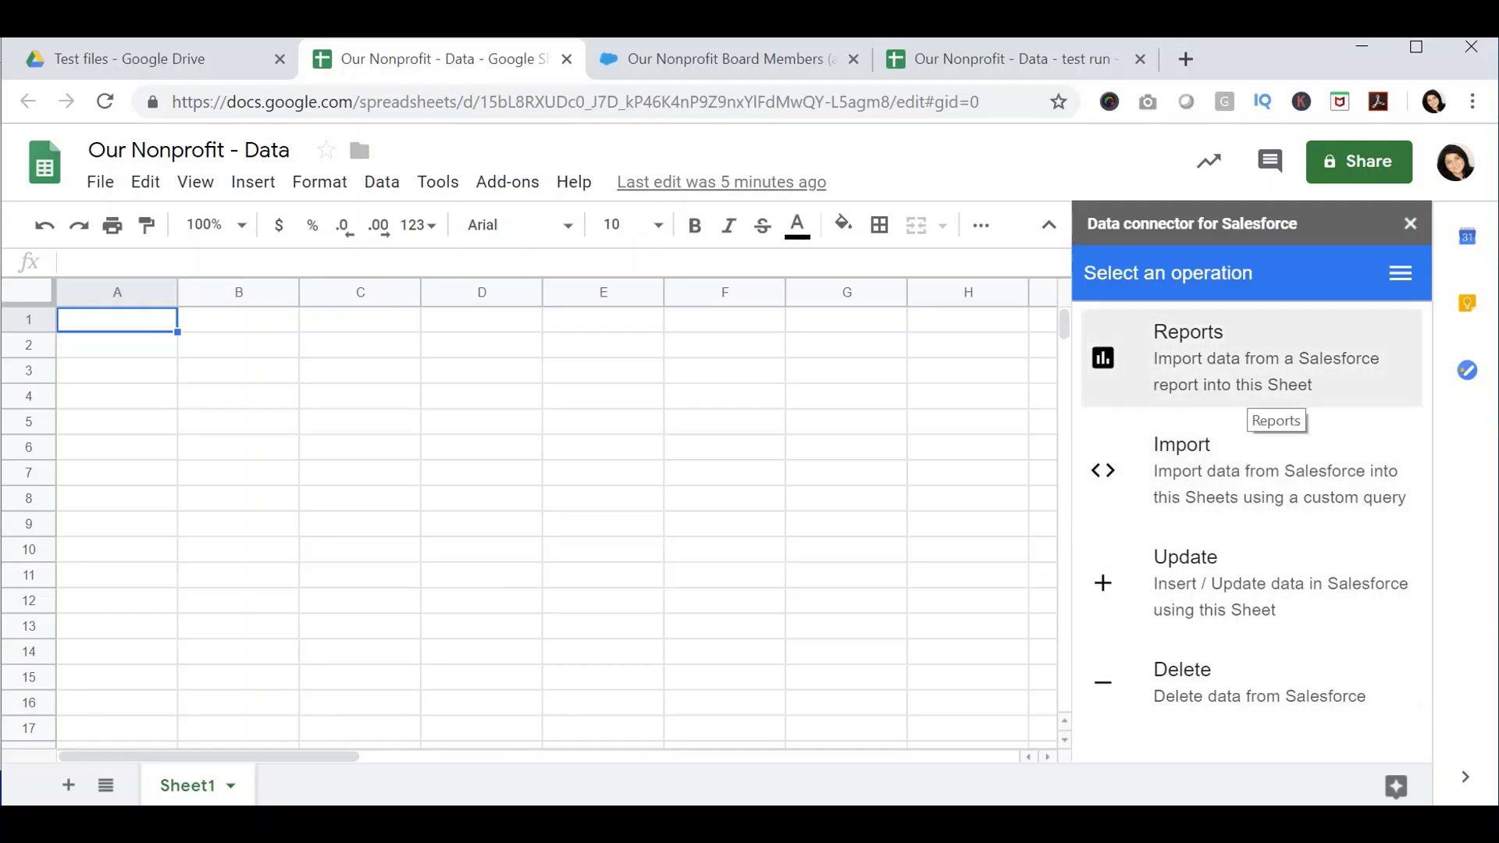
Step: Choose a Reports import, review the recently run reports, and switch to the Salesforce report
left_click(1257, 400)
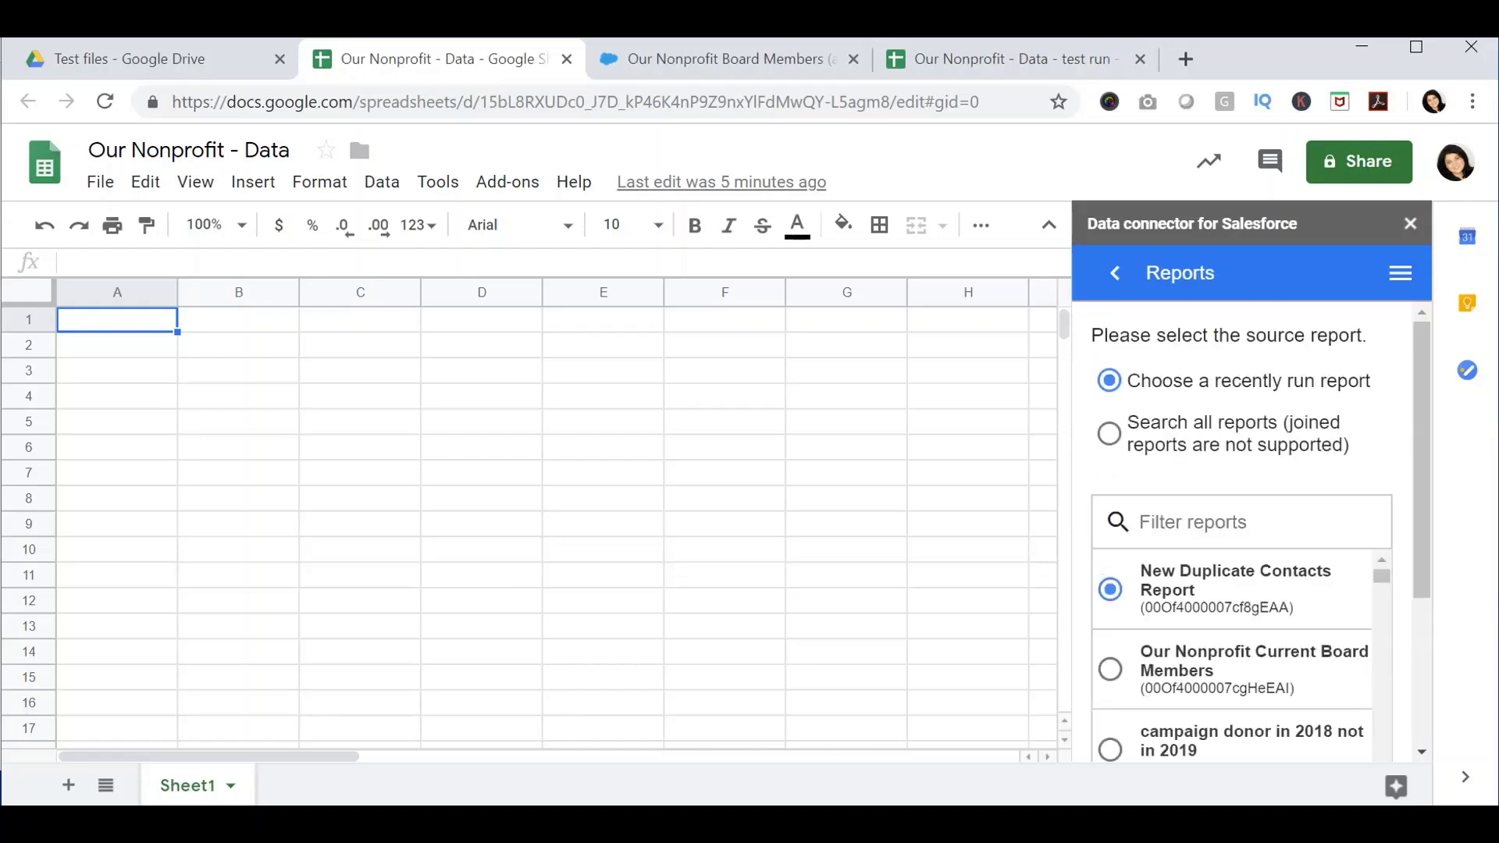
scroll(1234, 469, "down", 5)
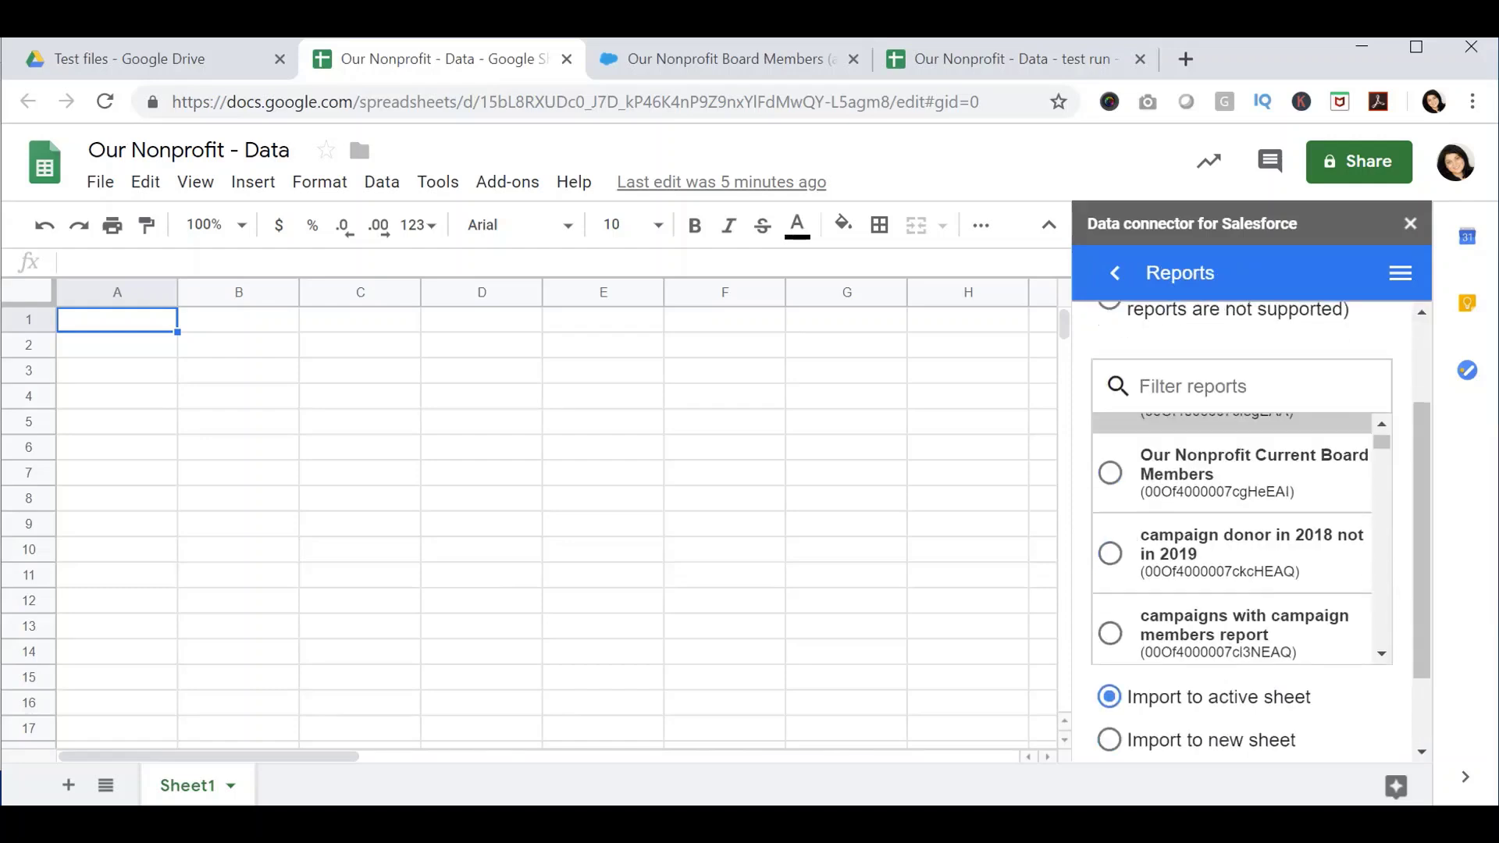
scroll(1234, 468, "up", 5)
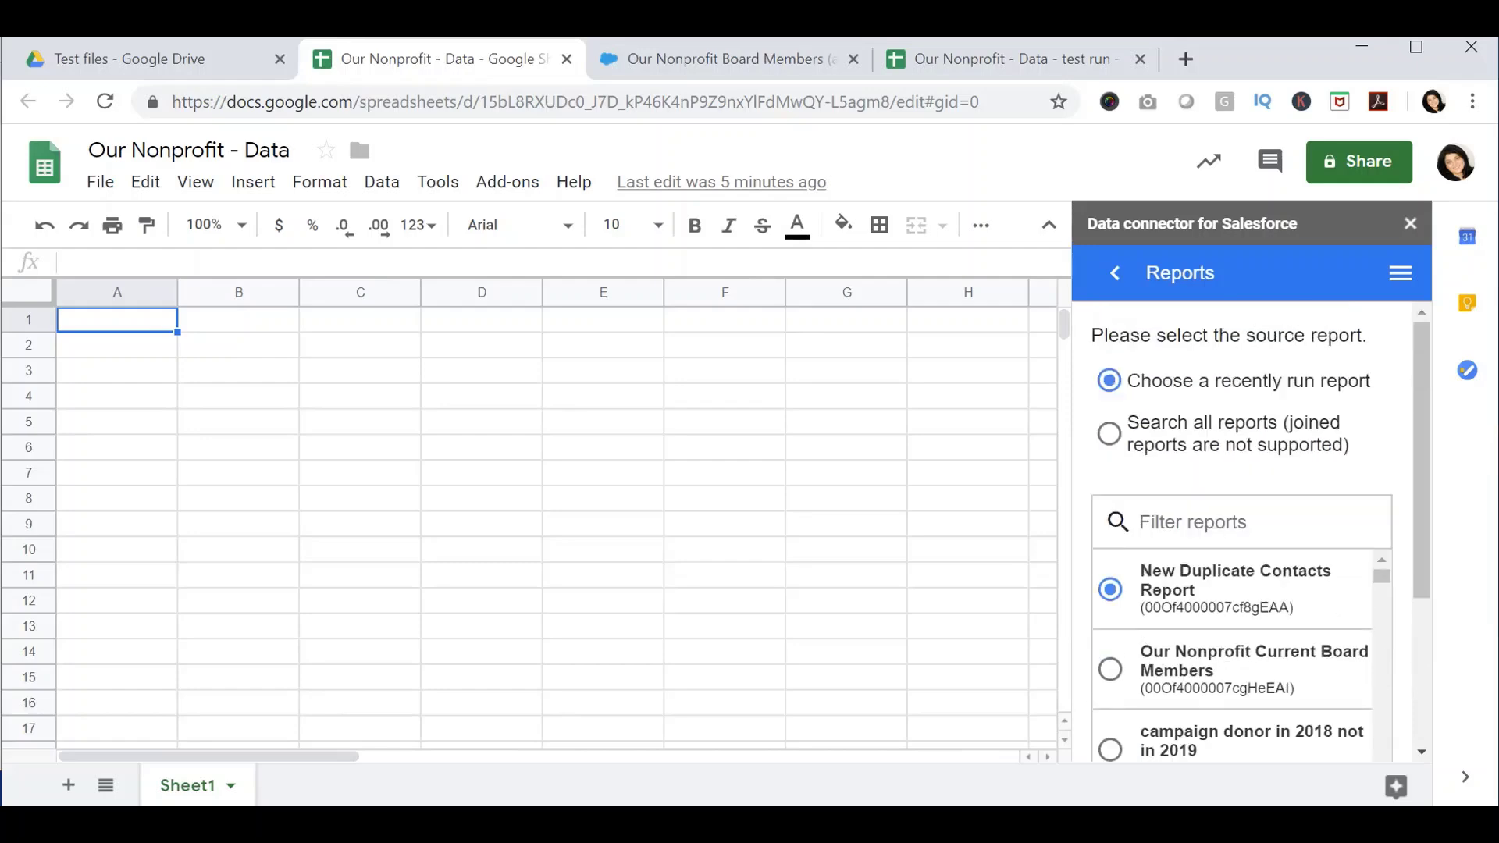
key("ctrl+Tab")
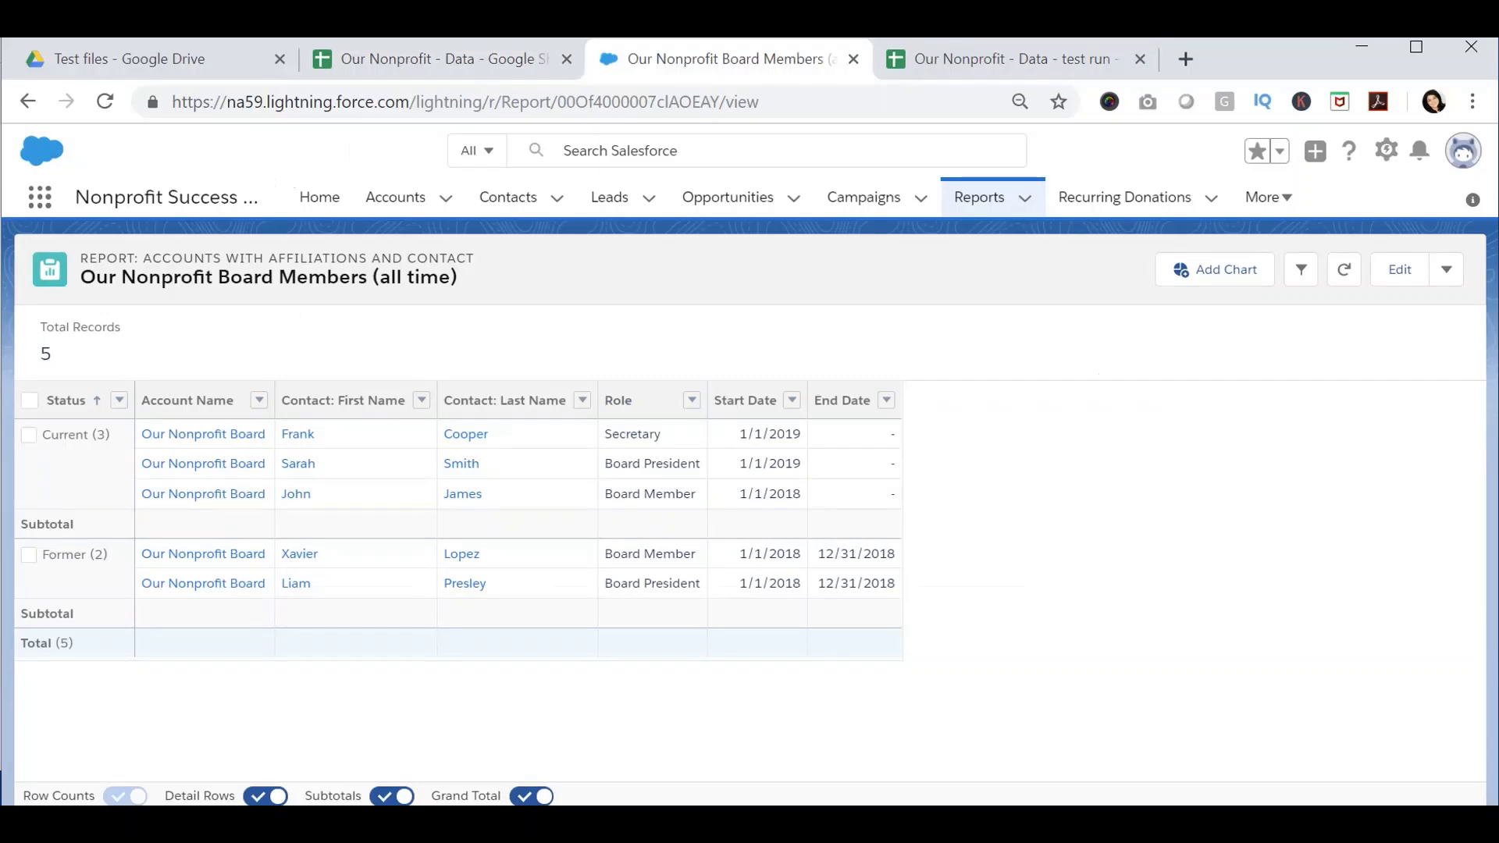
Step: Return to the Our Nonprofit - Data spreadsheet after reviewing the five-record report
left_click(500, 59)
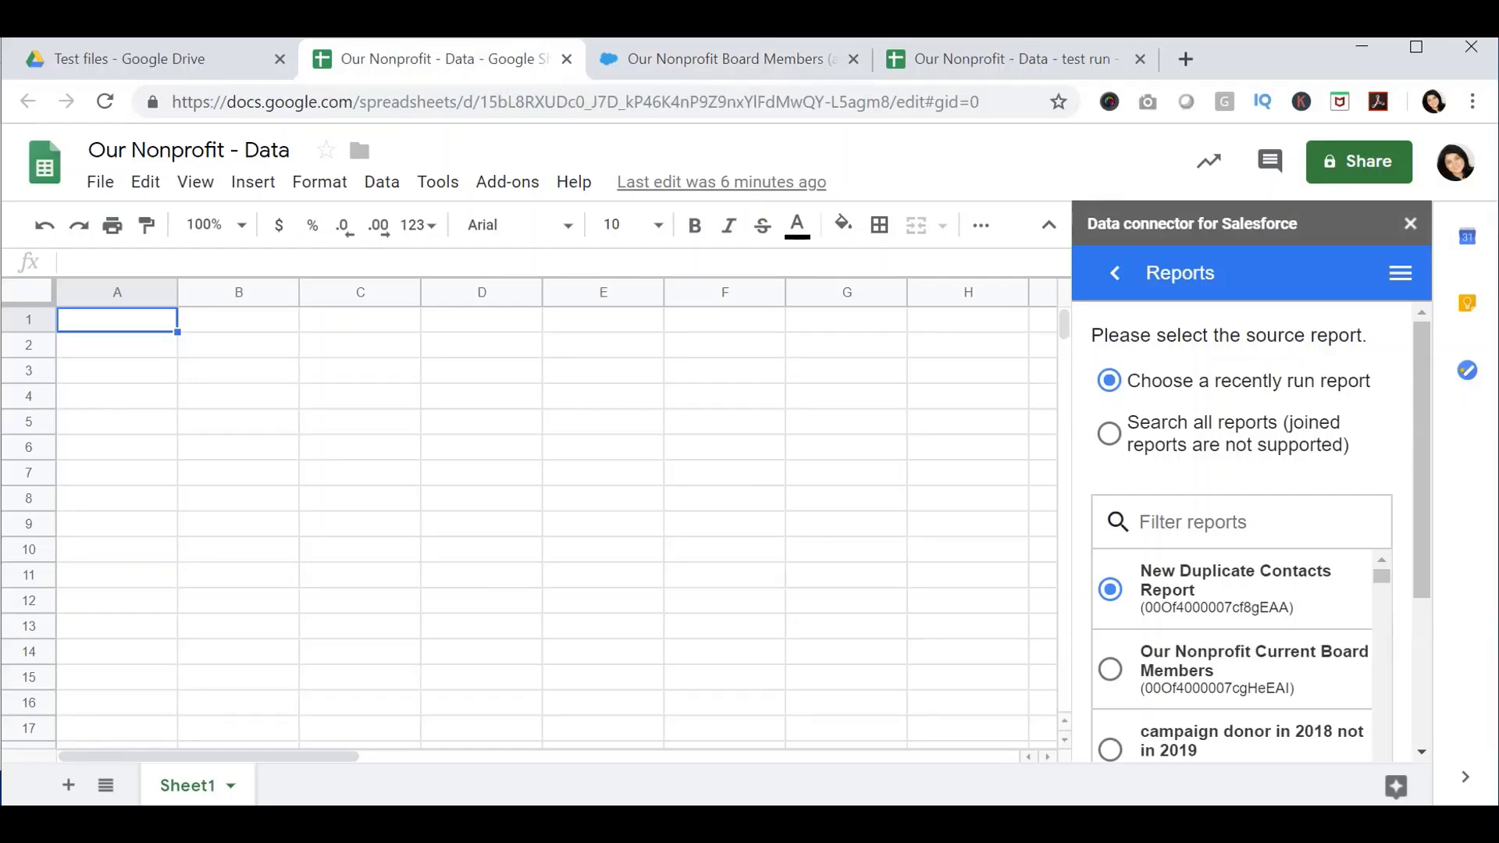
Step: Search all reports for 'board', pick Our Nonprofit Board Members (all time), and add Sheet2
left_click(1109, 434)
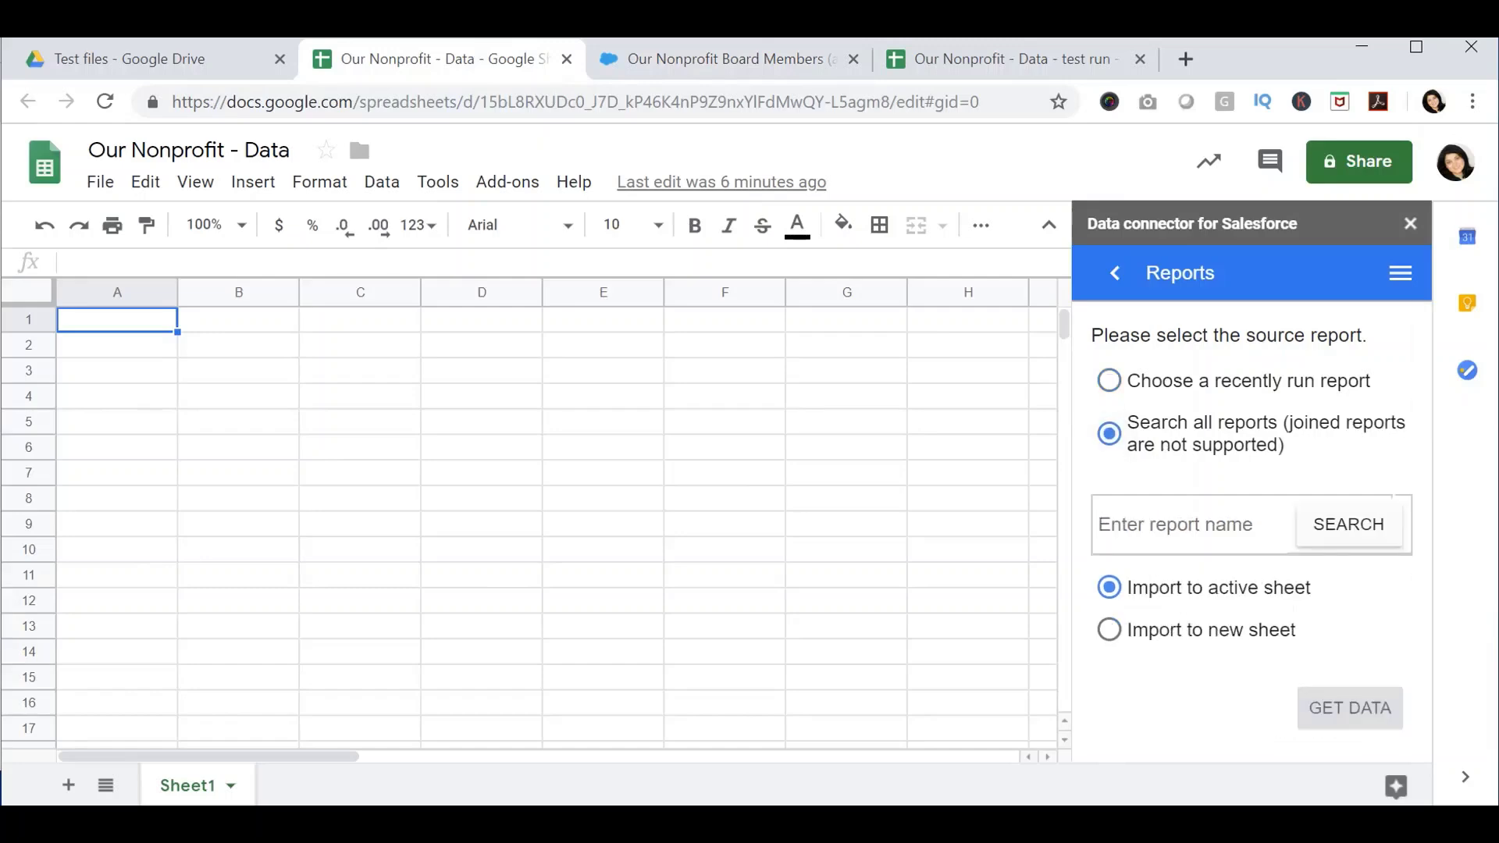
type("board")
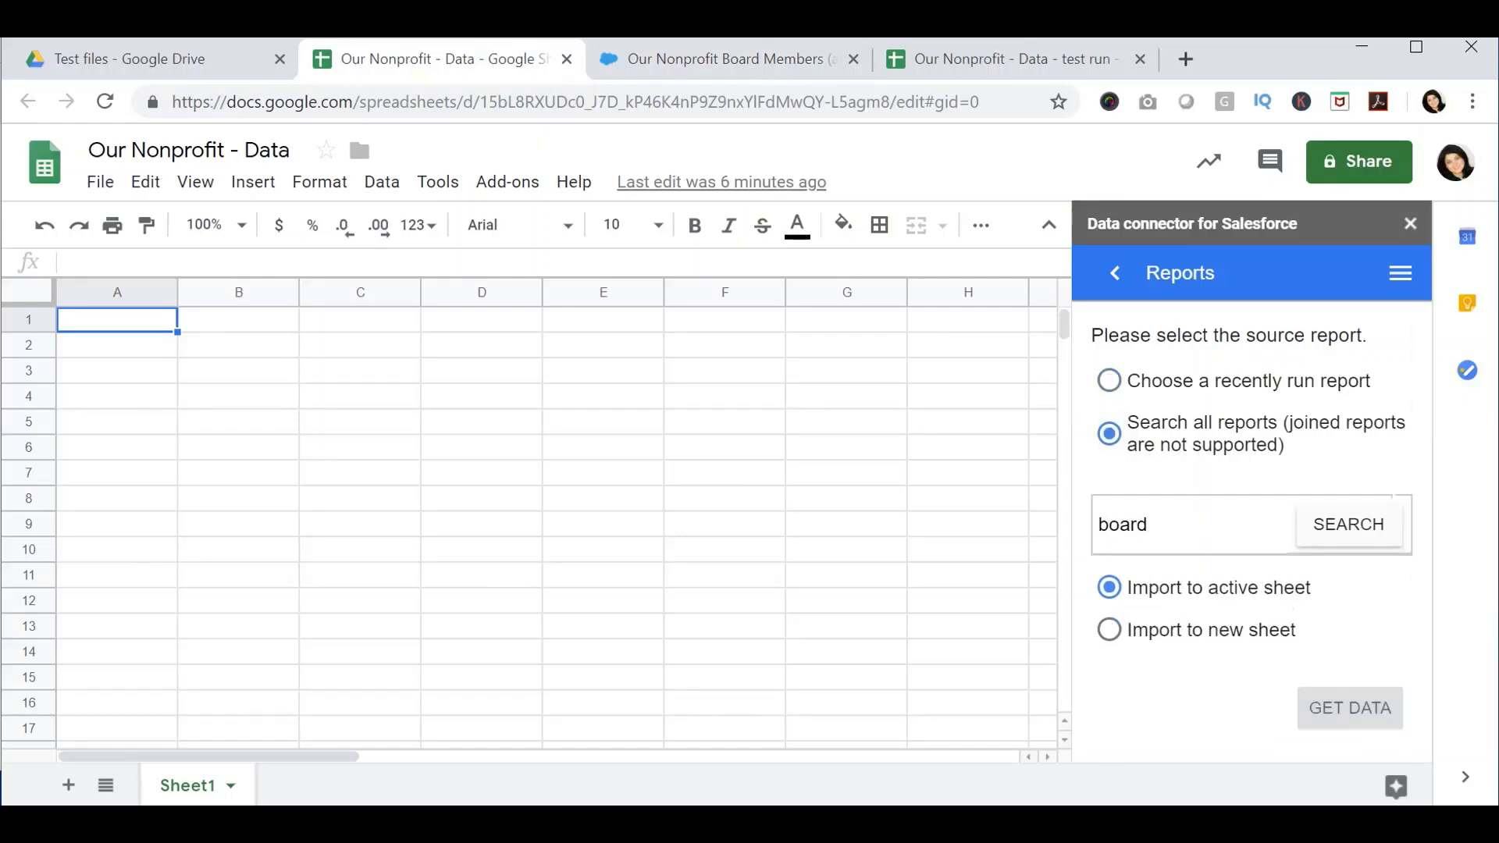
key("Return")
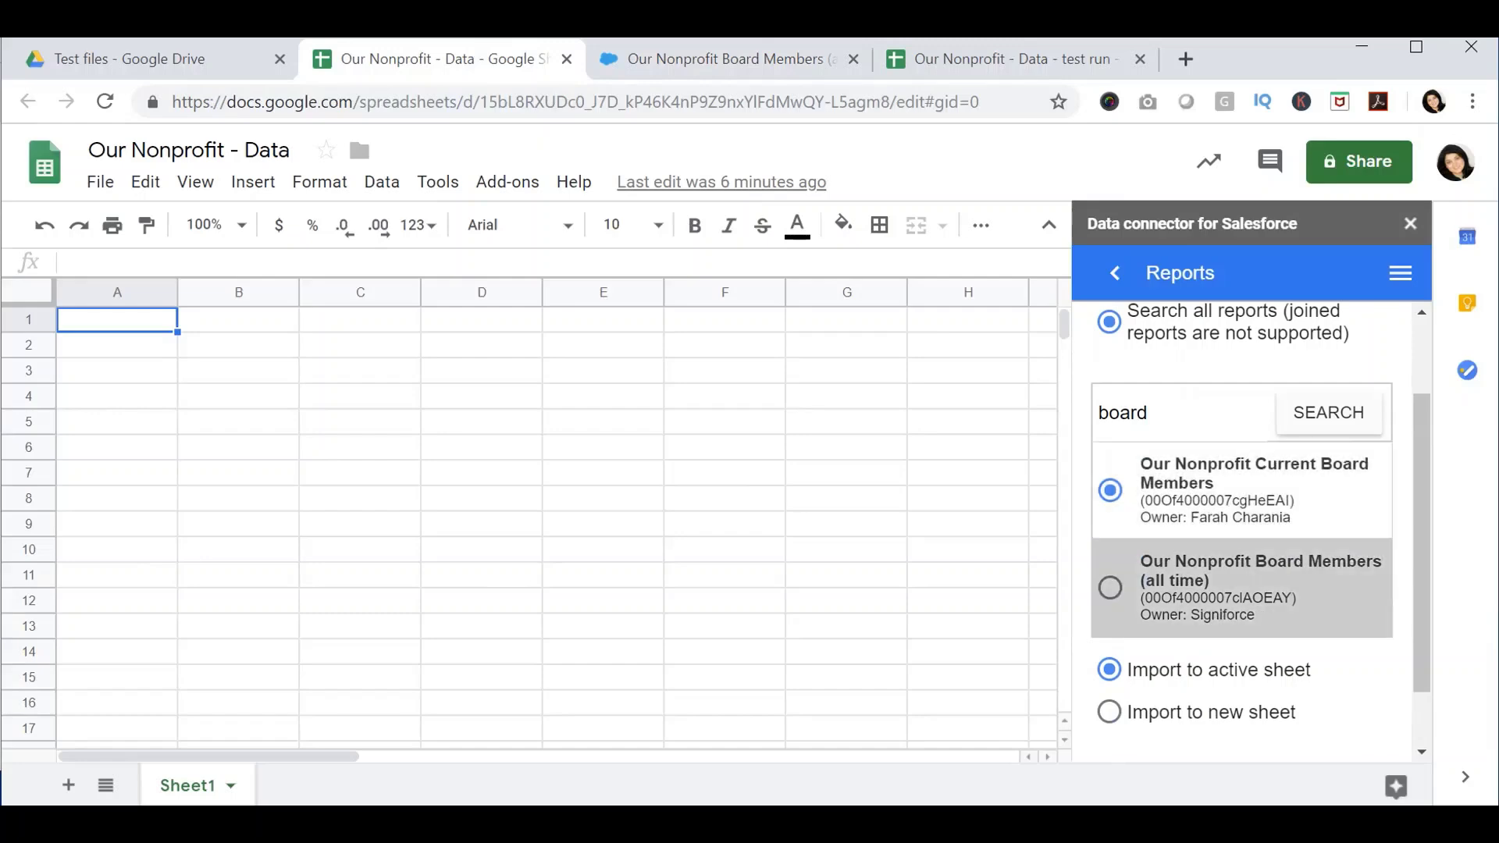
scroll(1241, 546, "down", 1)
left_click(1241, 547)
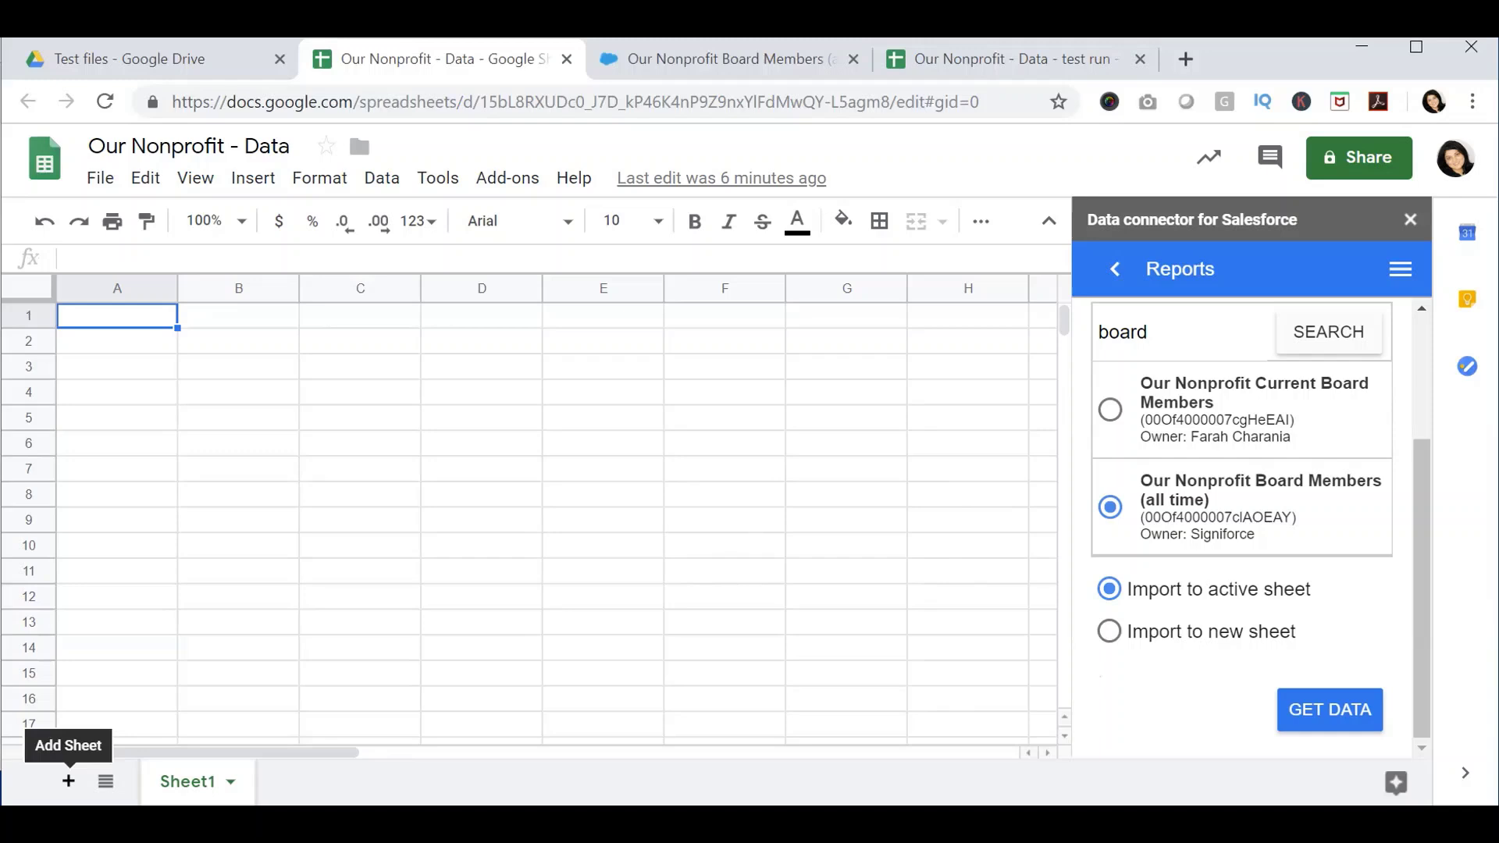
left_click(69, 781)
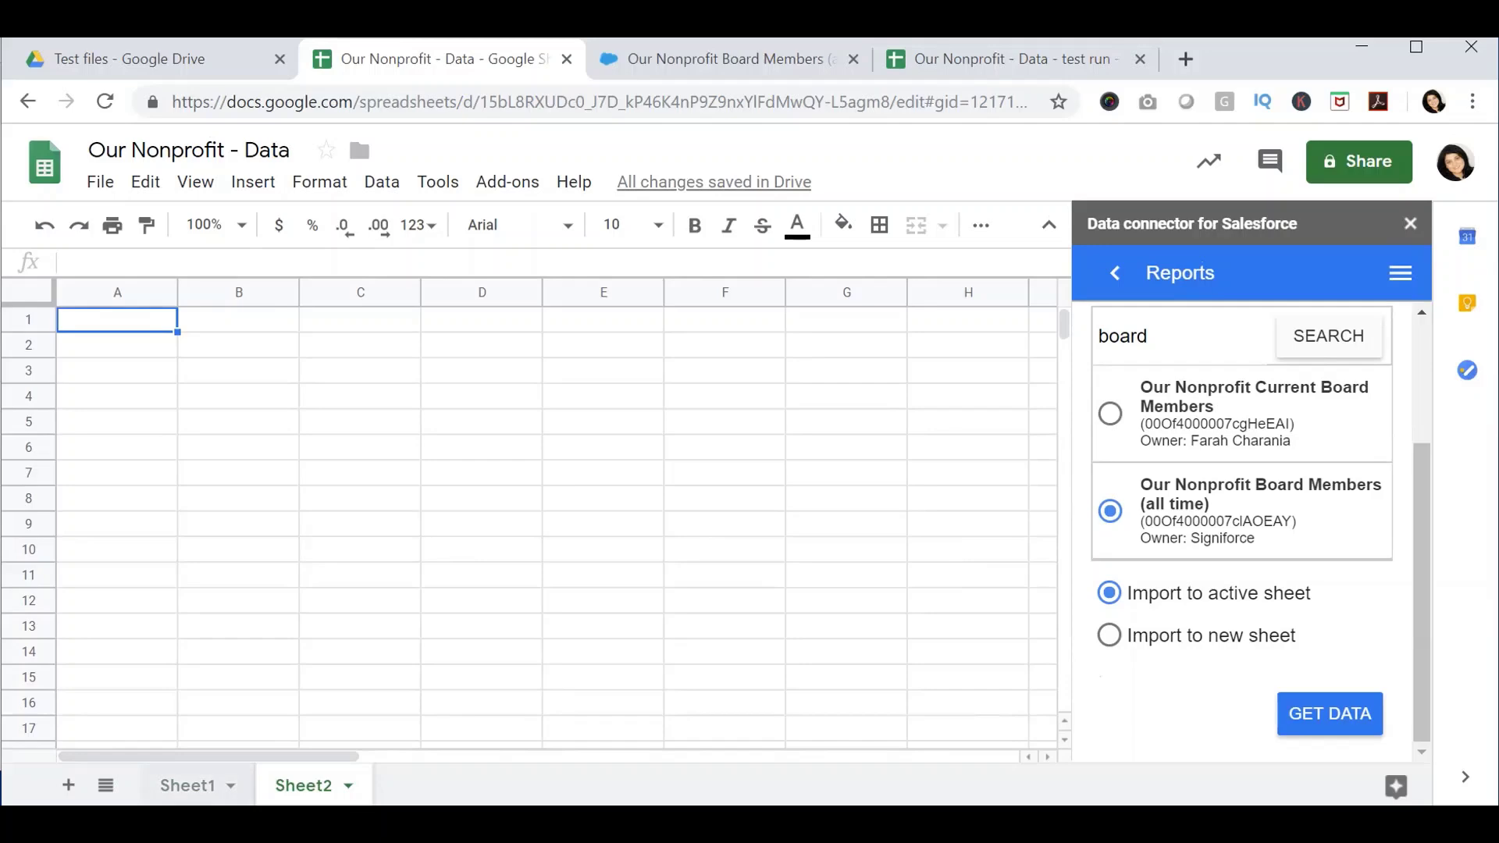
left_click(187, 784)
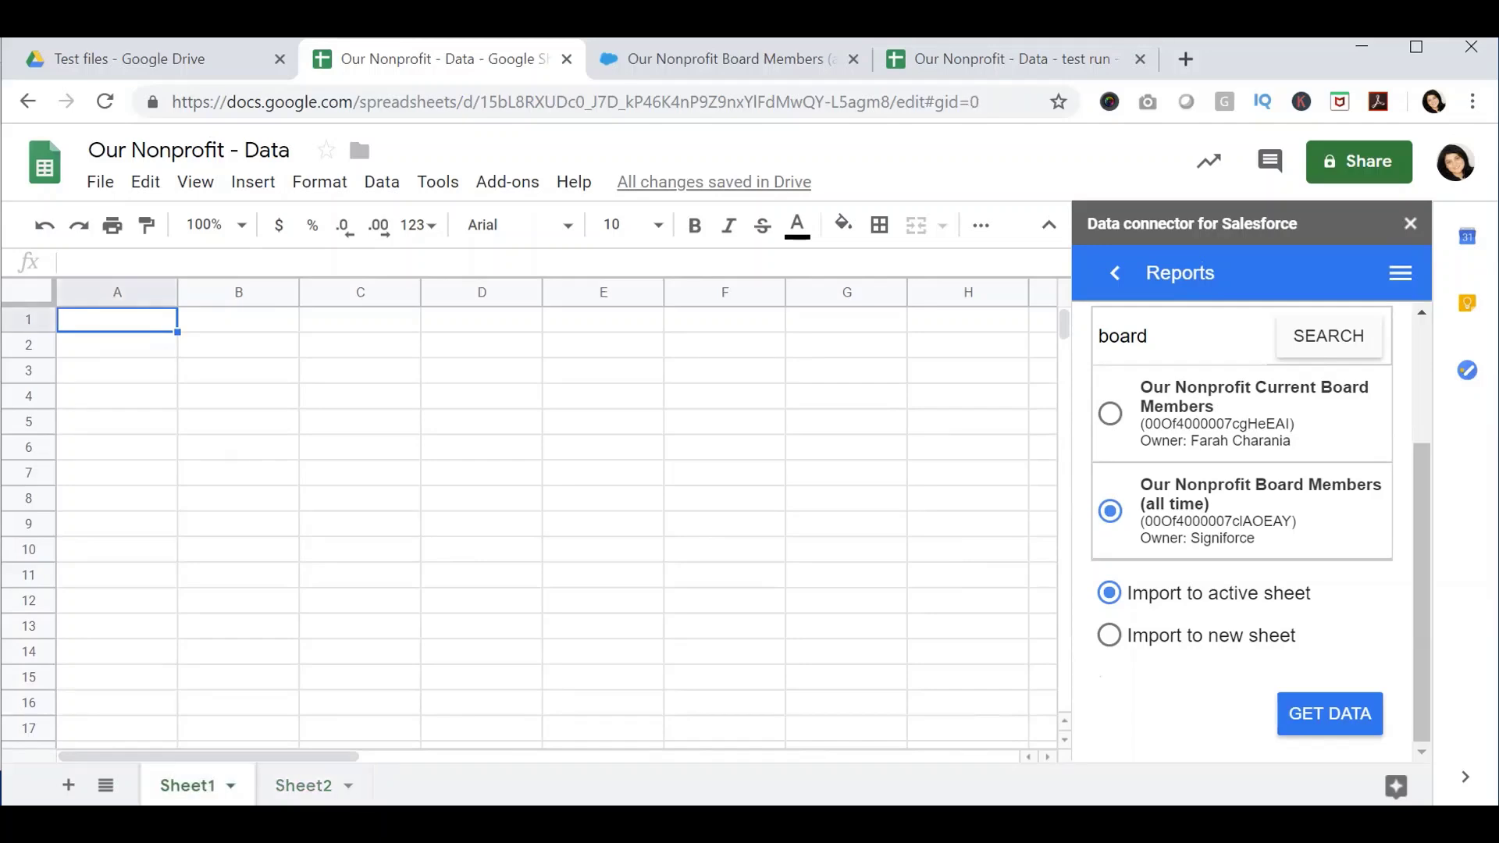
Step: Import the five board-member records into Sheet1 and auto-fit all columns to their contents
left_click(1330, 714)
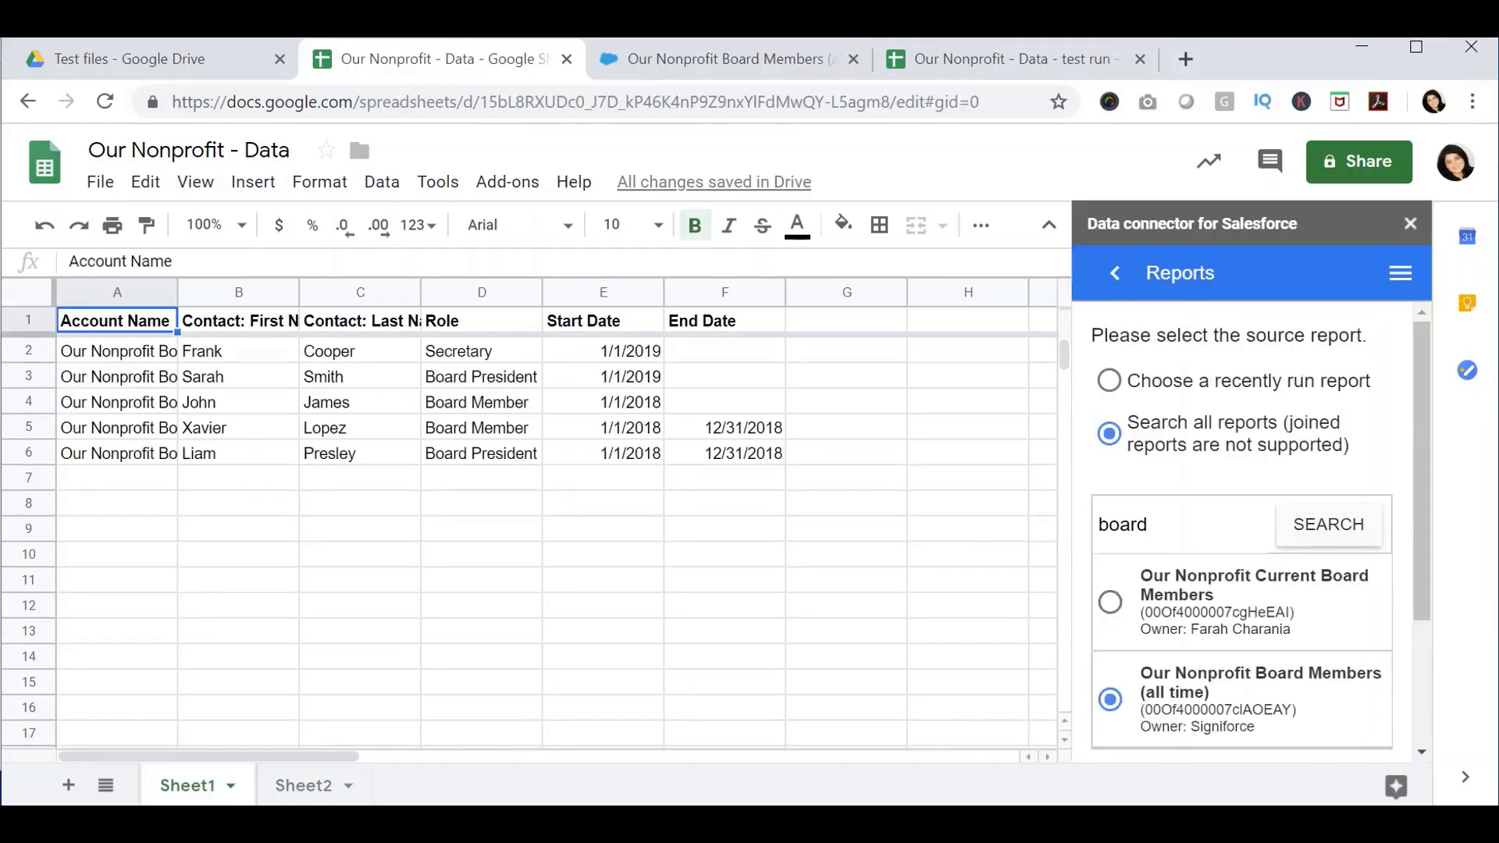
key("ctrl+a")
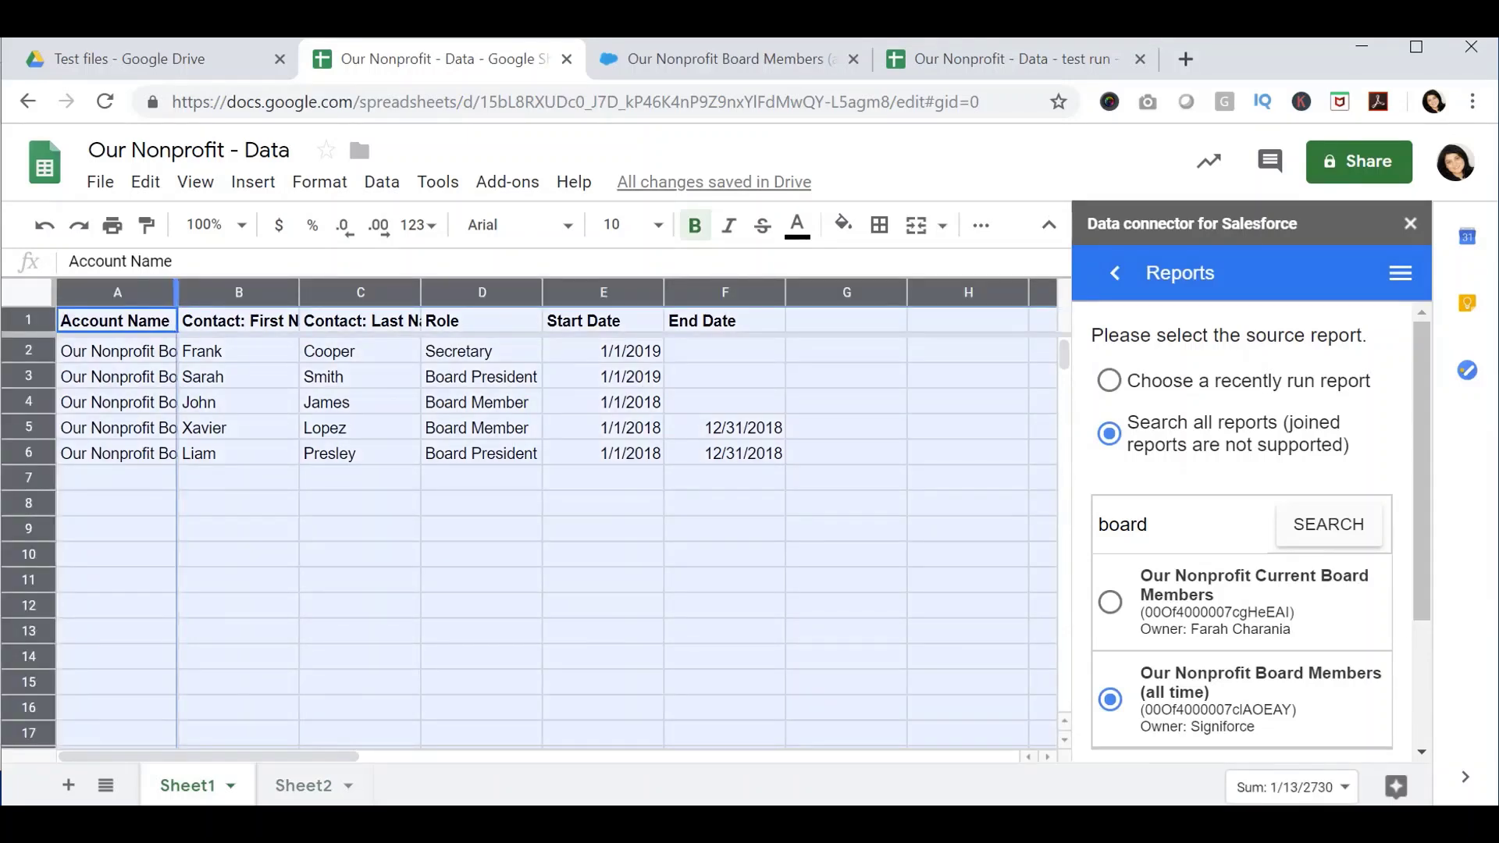
double_click(178, 292)
left_click(258, 352)
left_click(726, 59)
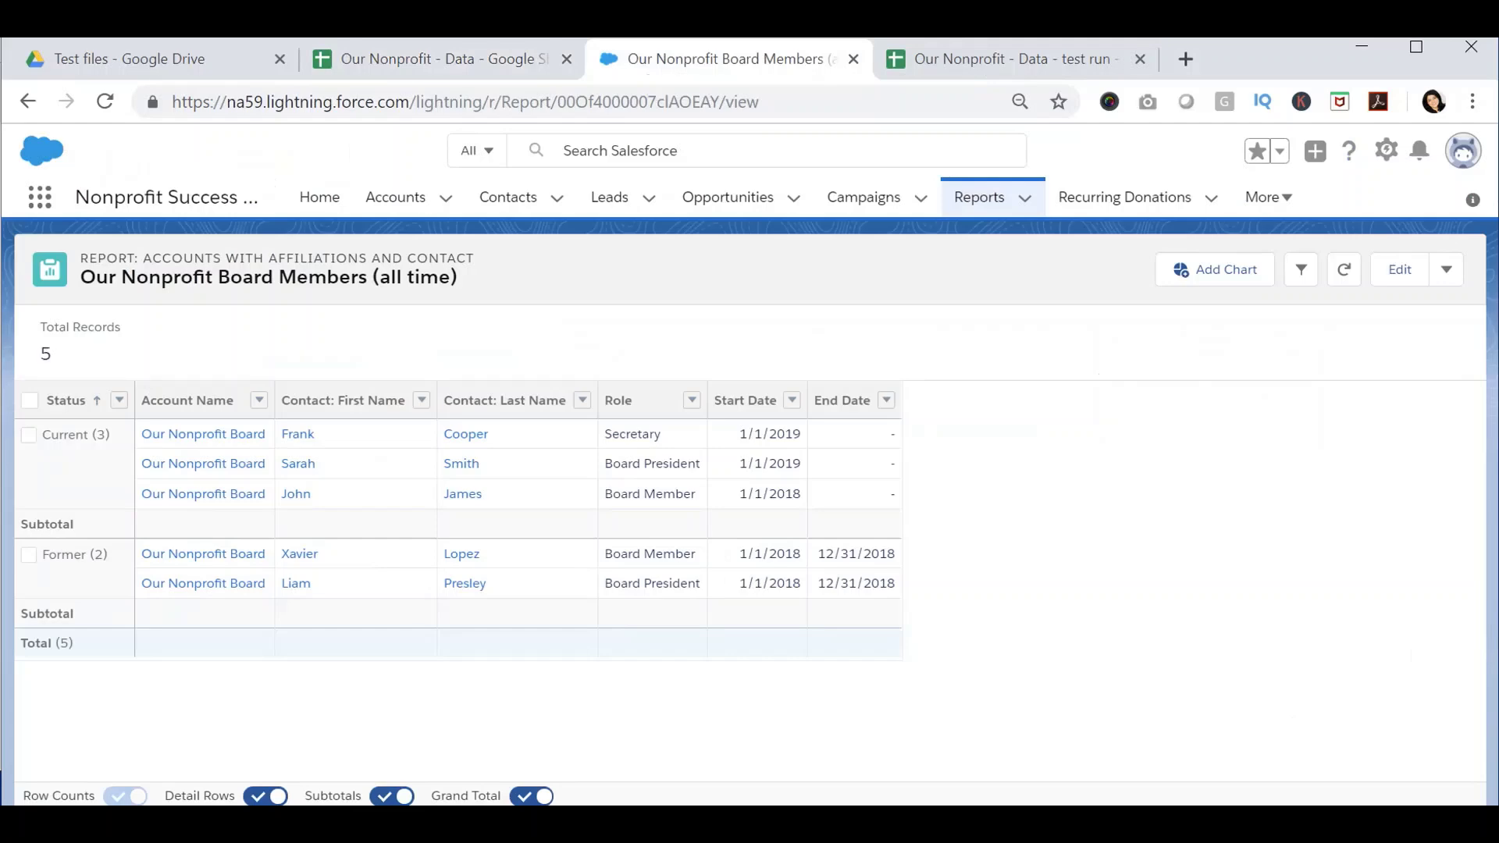
Step: Switch from the Salesforce report back to the Our Nonprofit - Data spreadsheet
left_click(429, 59)
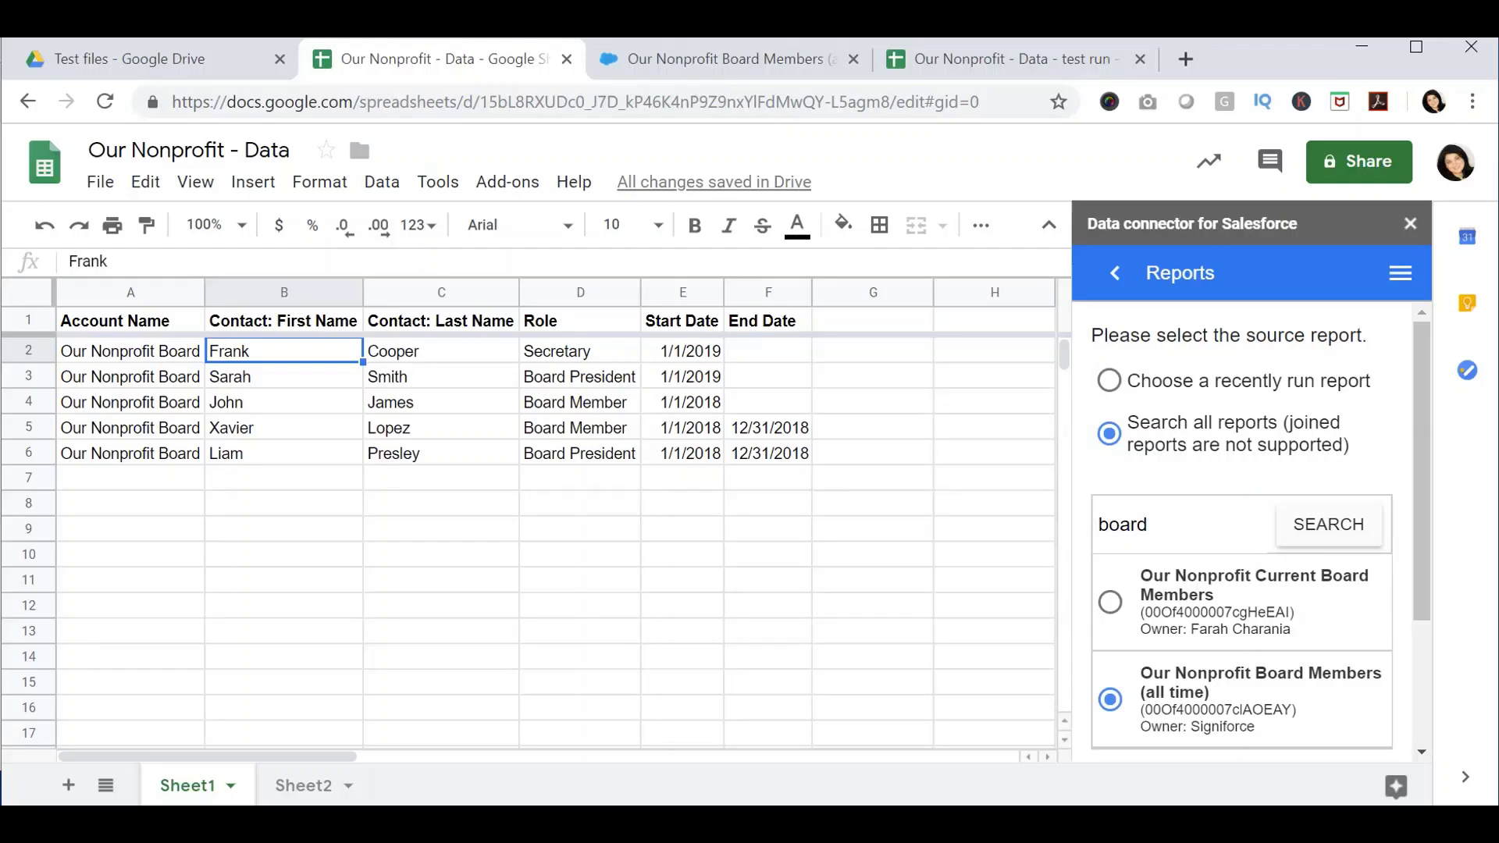
Step: Change the role in D2 from Secretary to Vice President
left_click(580, 350)
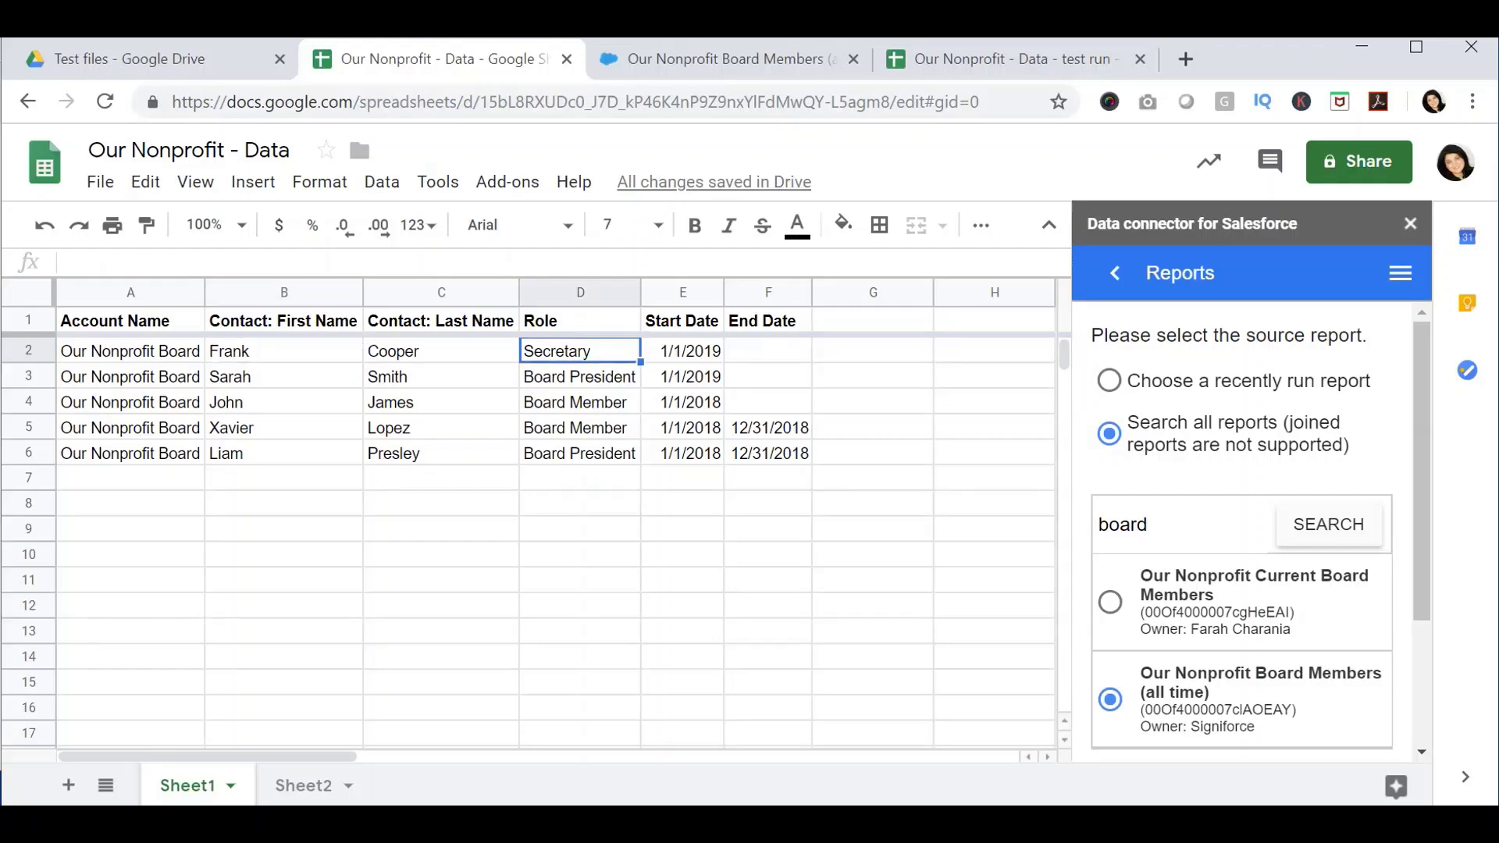
type("V")
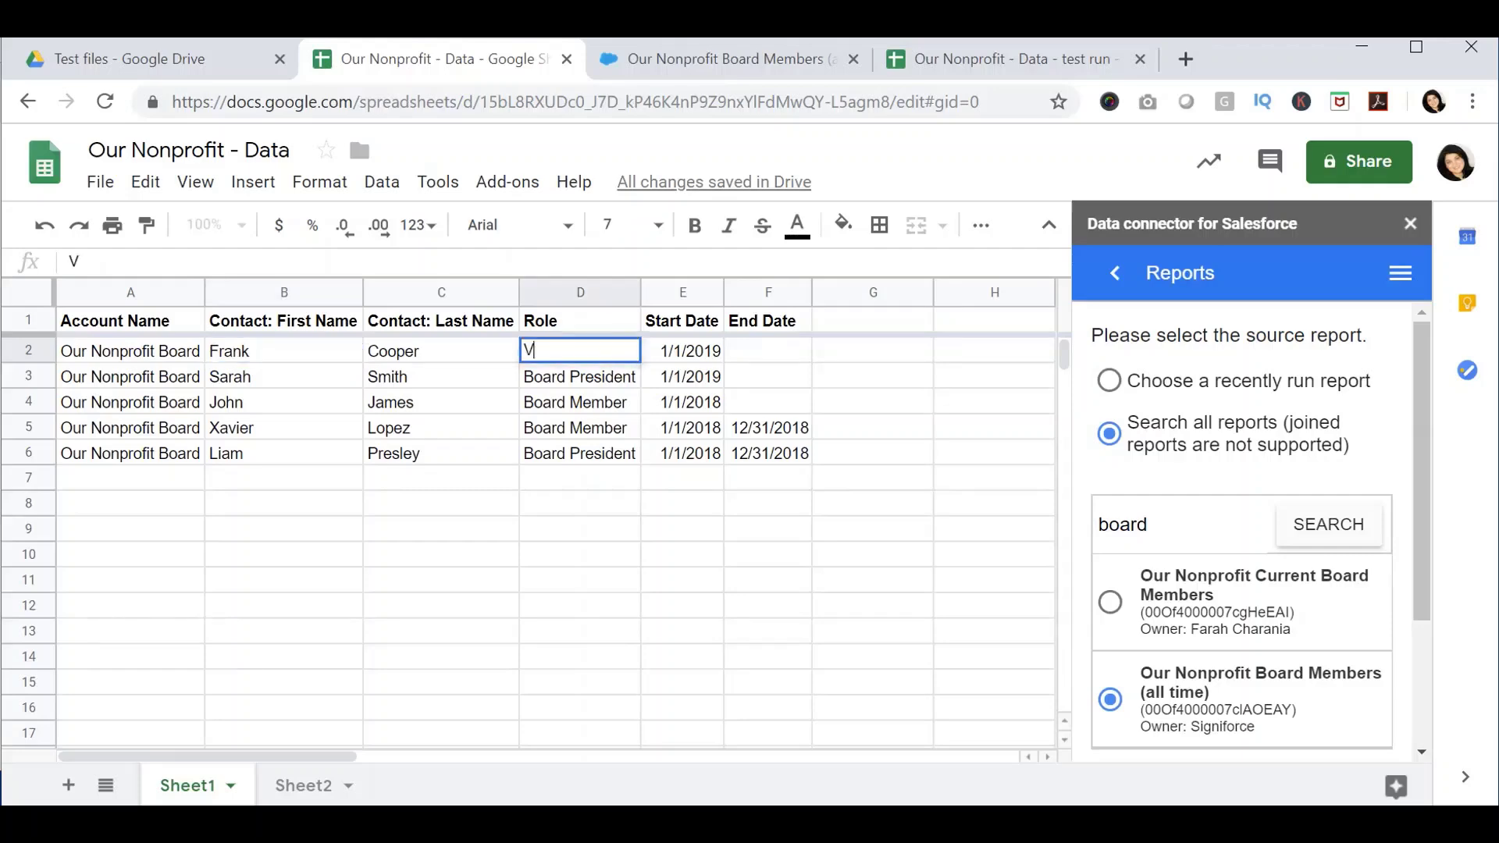
type("ice President")
key("Return")
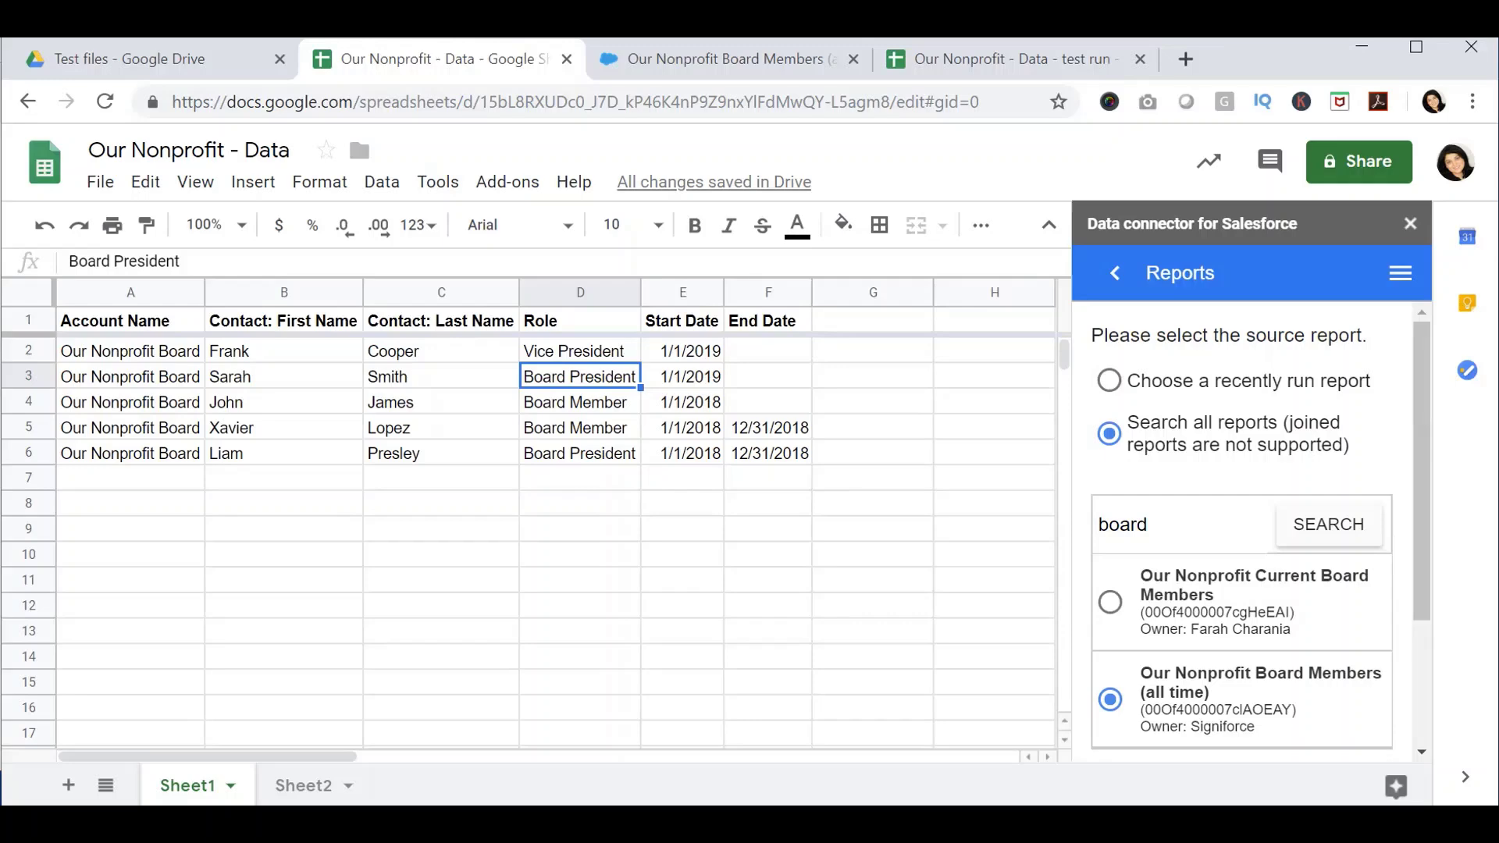
Step: Add a Contacted heading in G1, then undo it
left_click(873, 320)
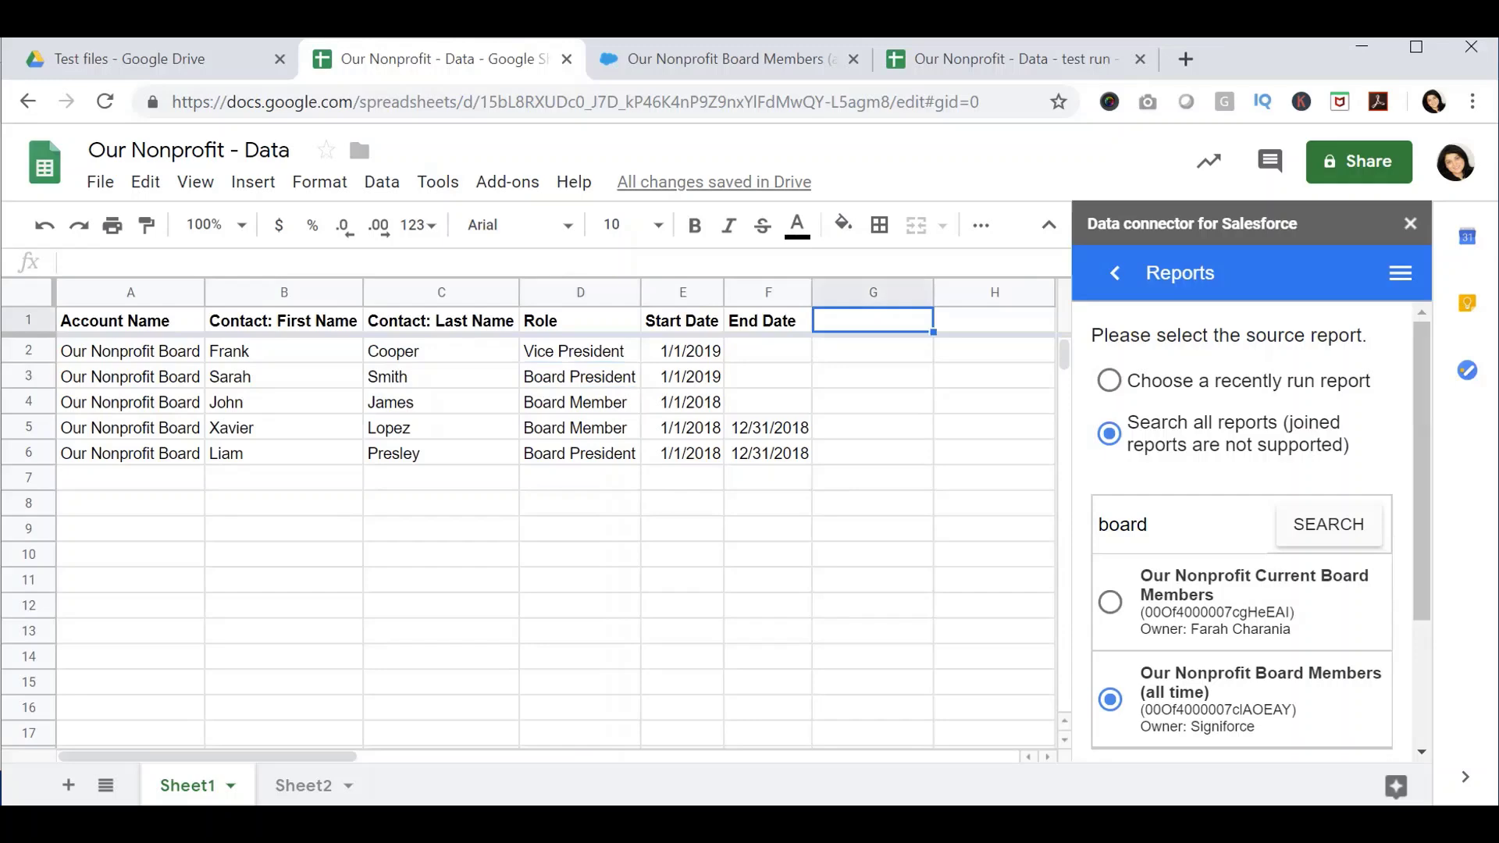
type("Contacted")
key("Return")
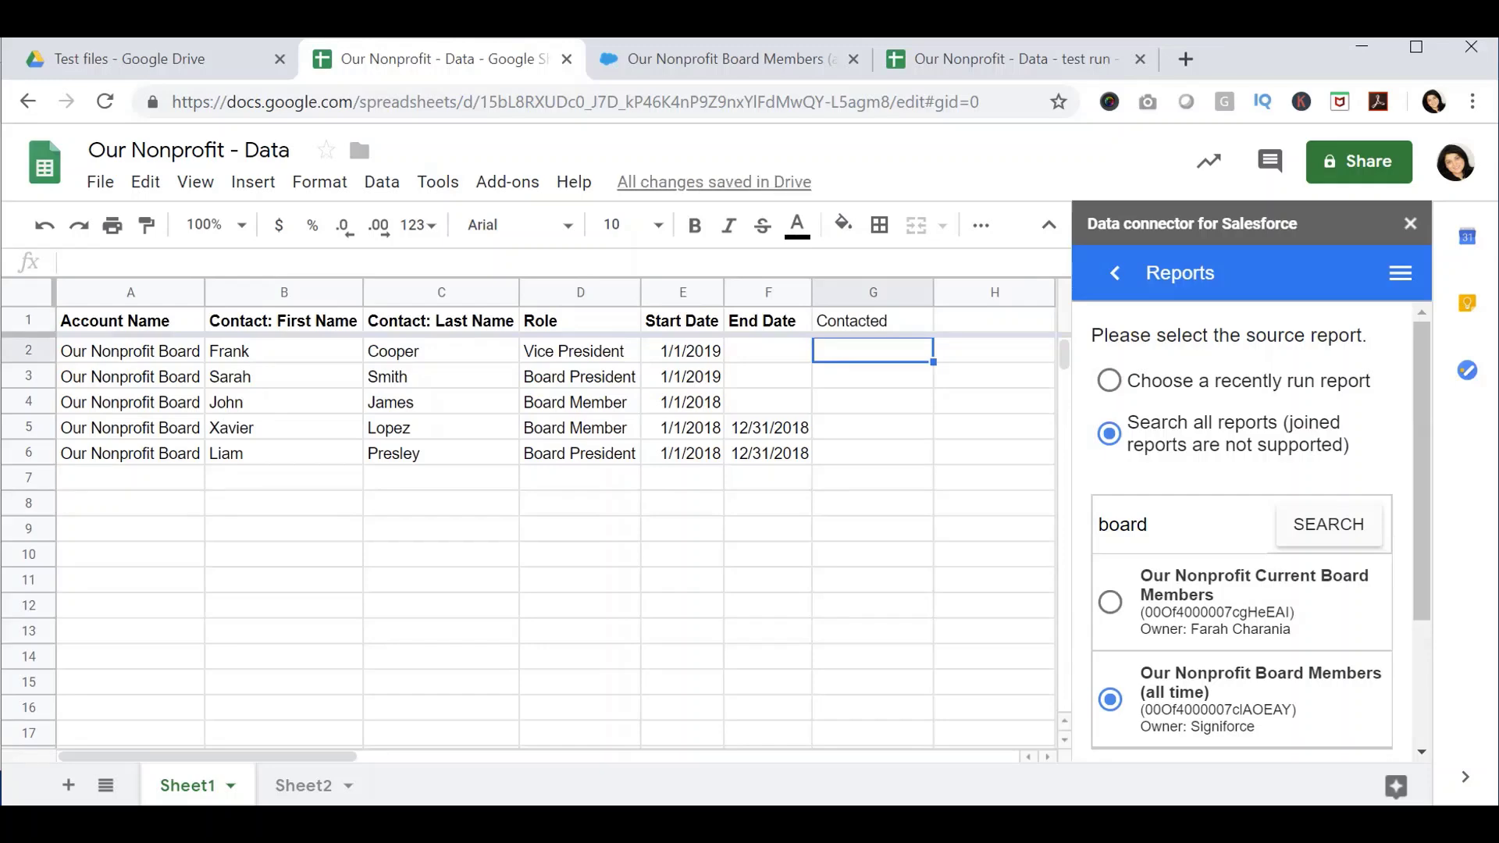
key("ctrl+z")
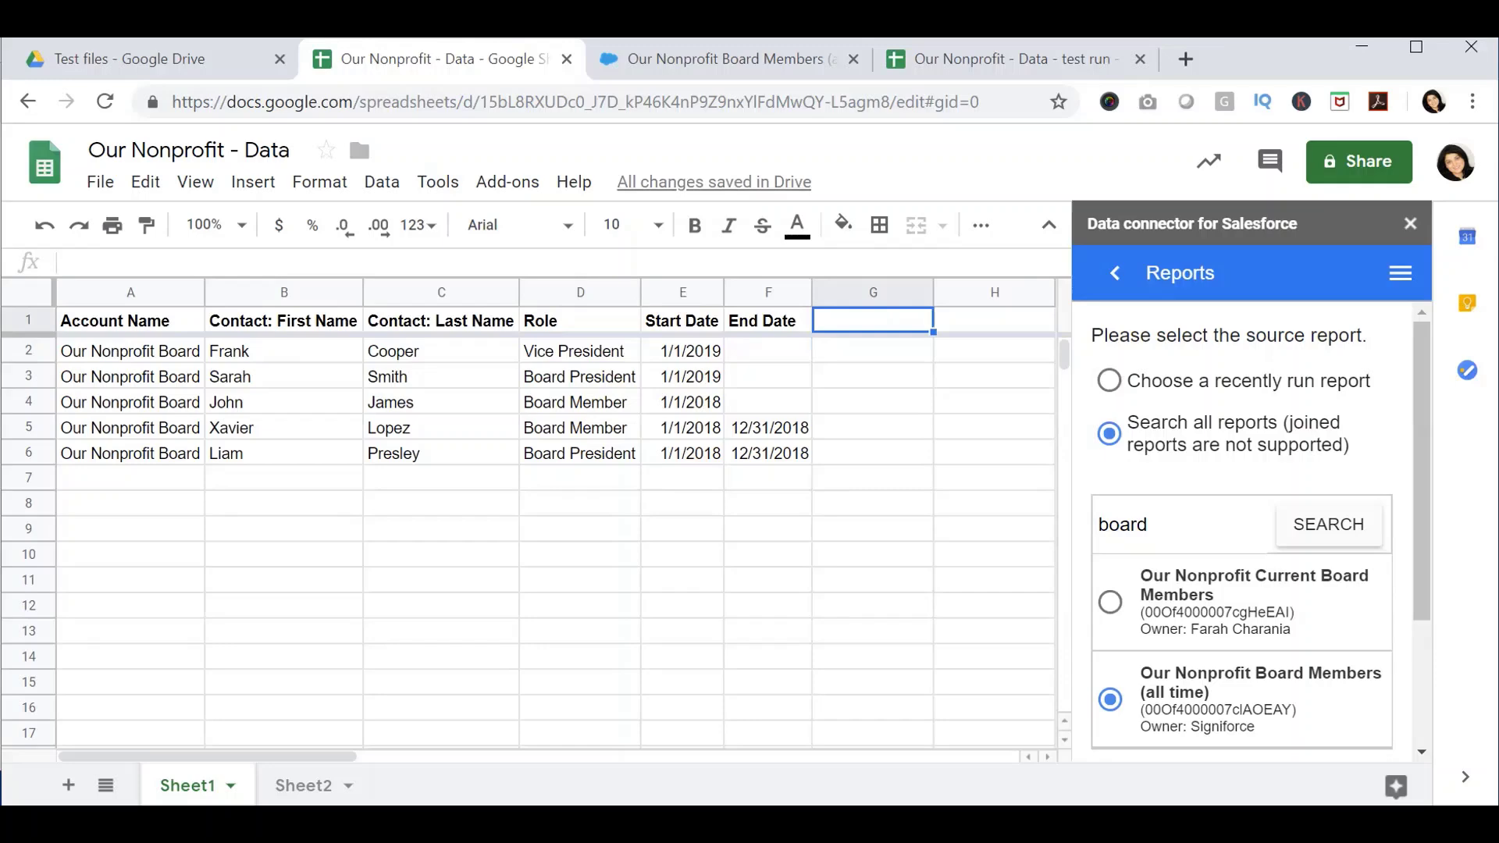
scroll(1202, 589, "down", 3)
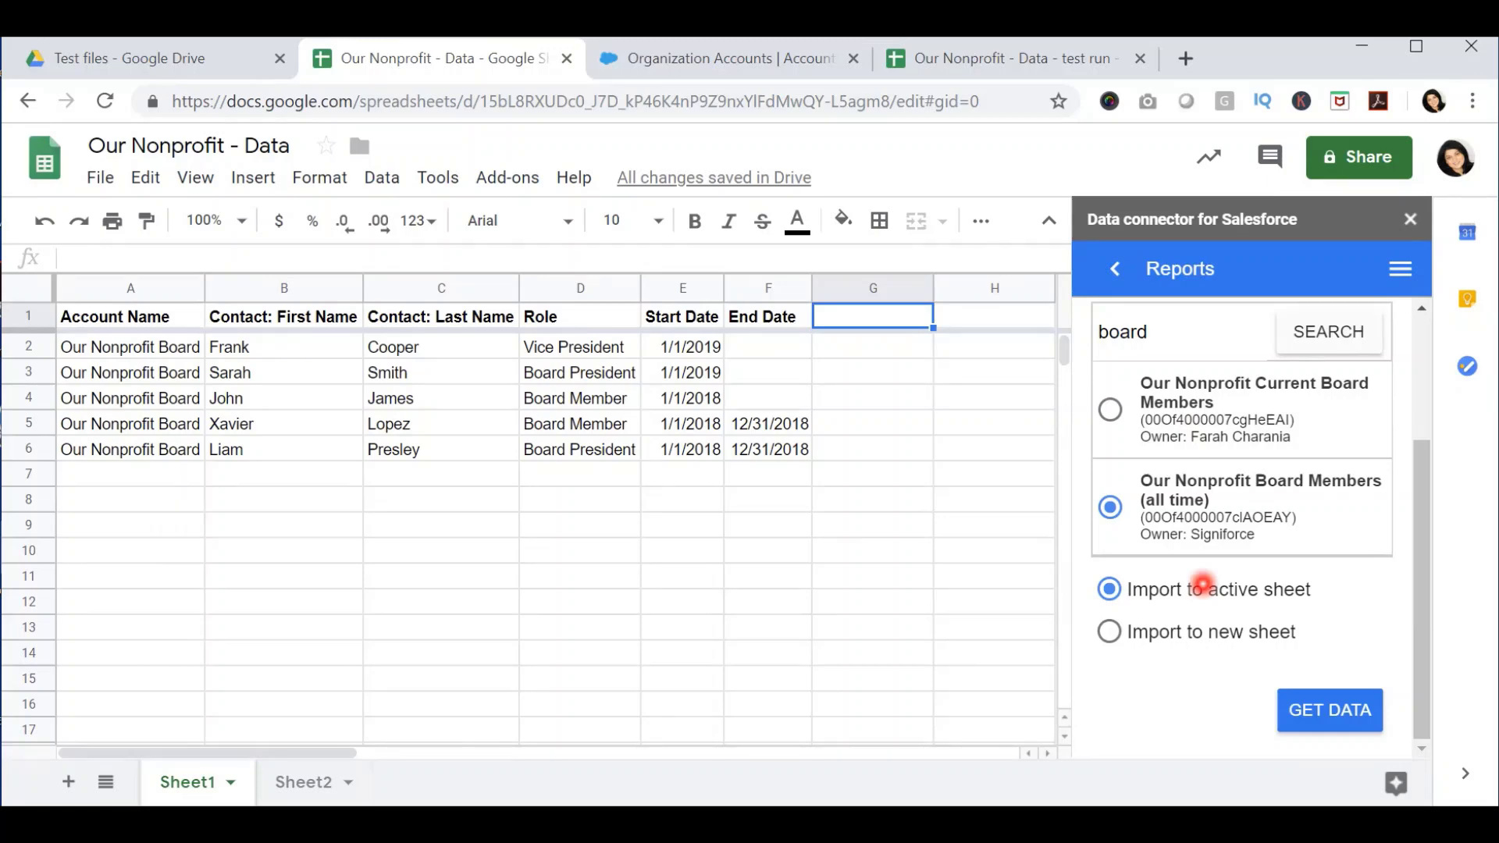
Step: Start a custom Import from Salesforce targeting the empty Sheet2
left_click(1114, 271)
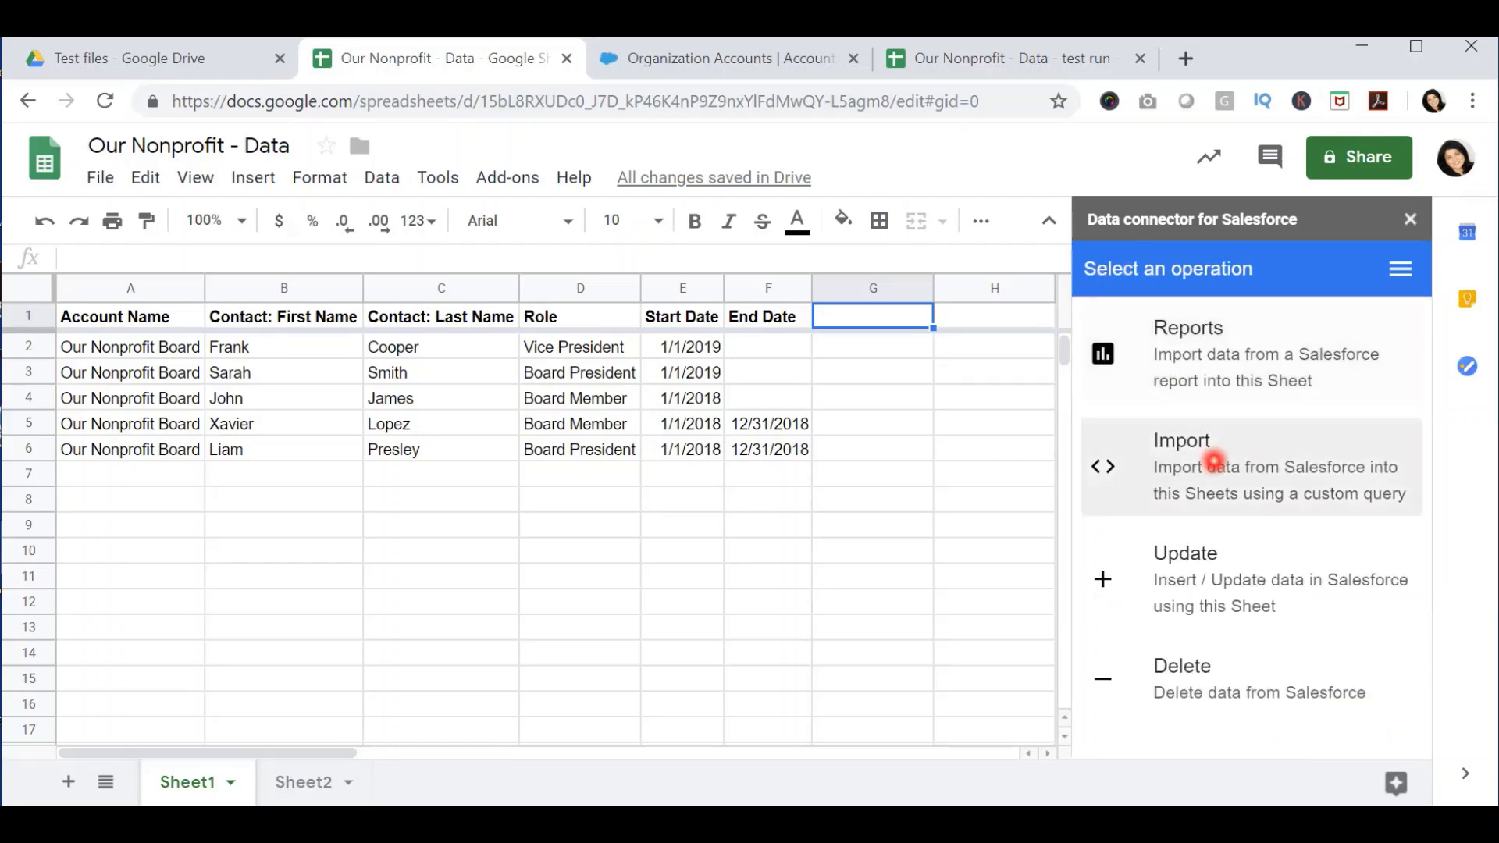
left_click(1214, 461)
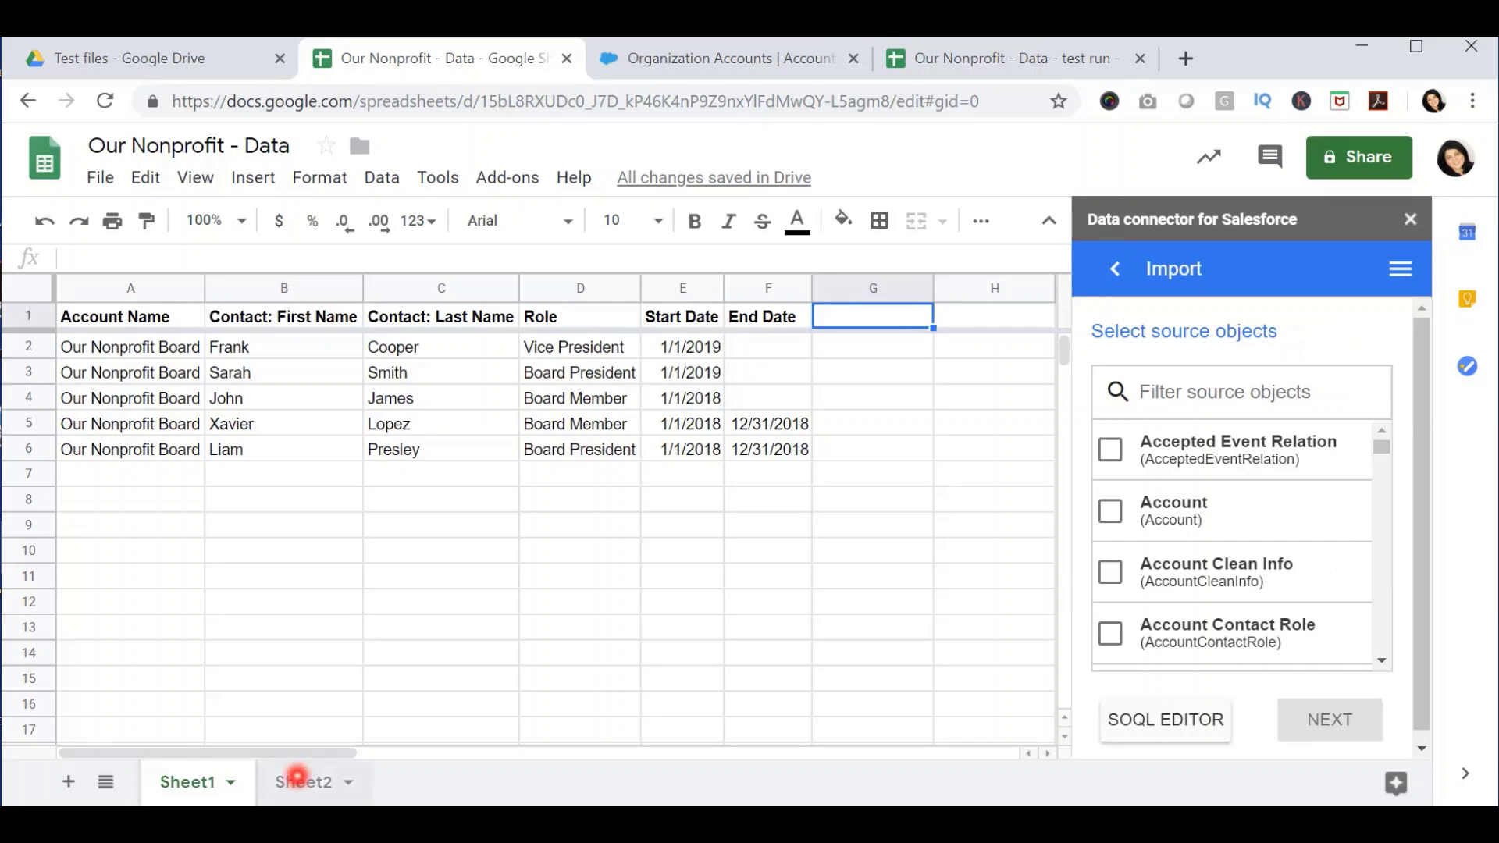
left_click(296, 776)
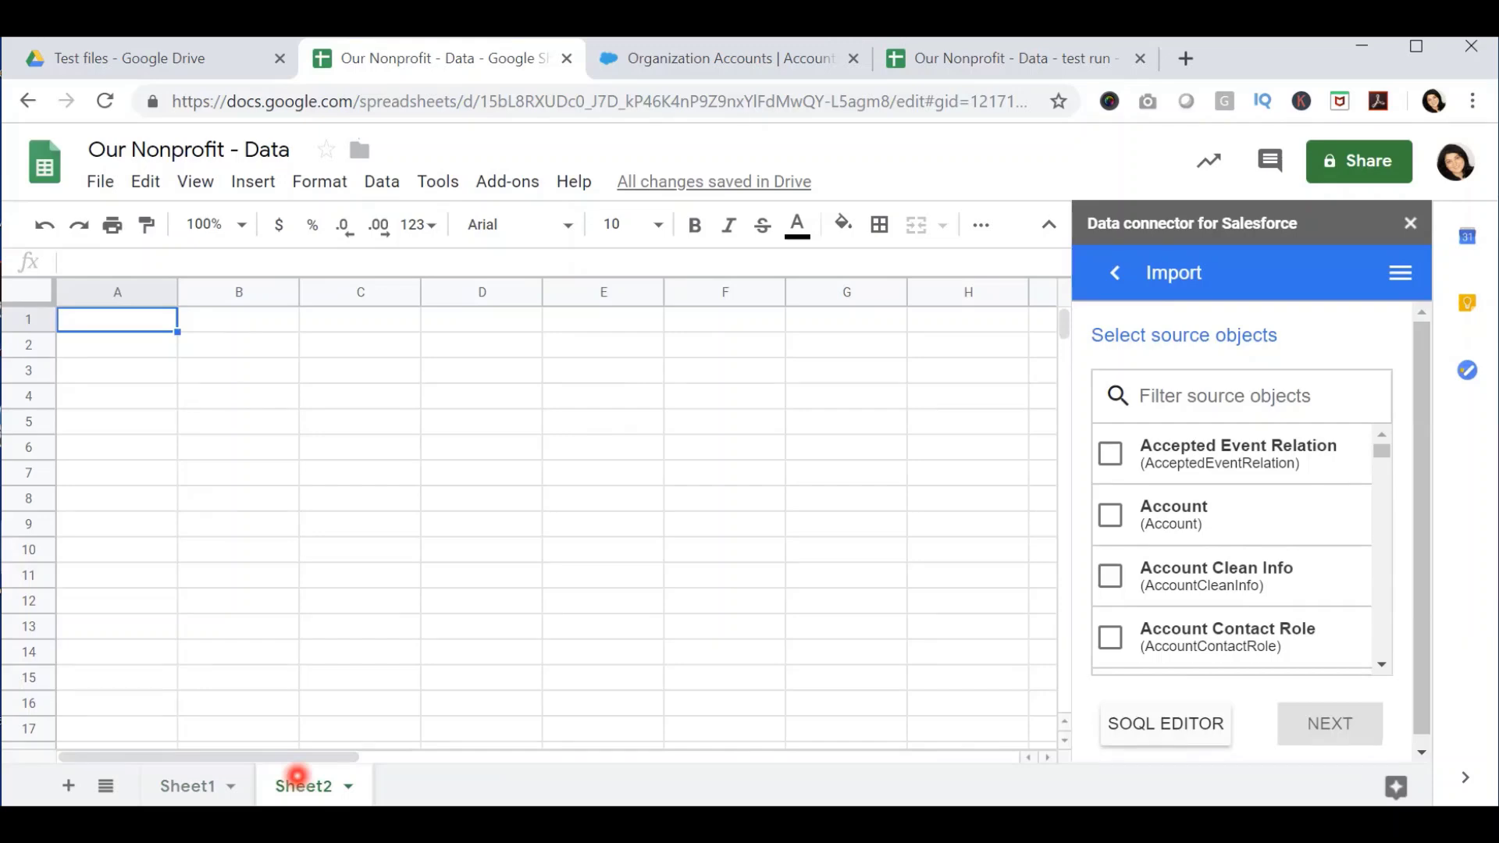
Step: Filter source objects for 'accoun', select Account, and proceed to its fields
left_click(1211, 391)
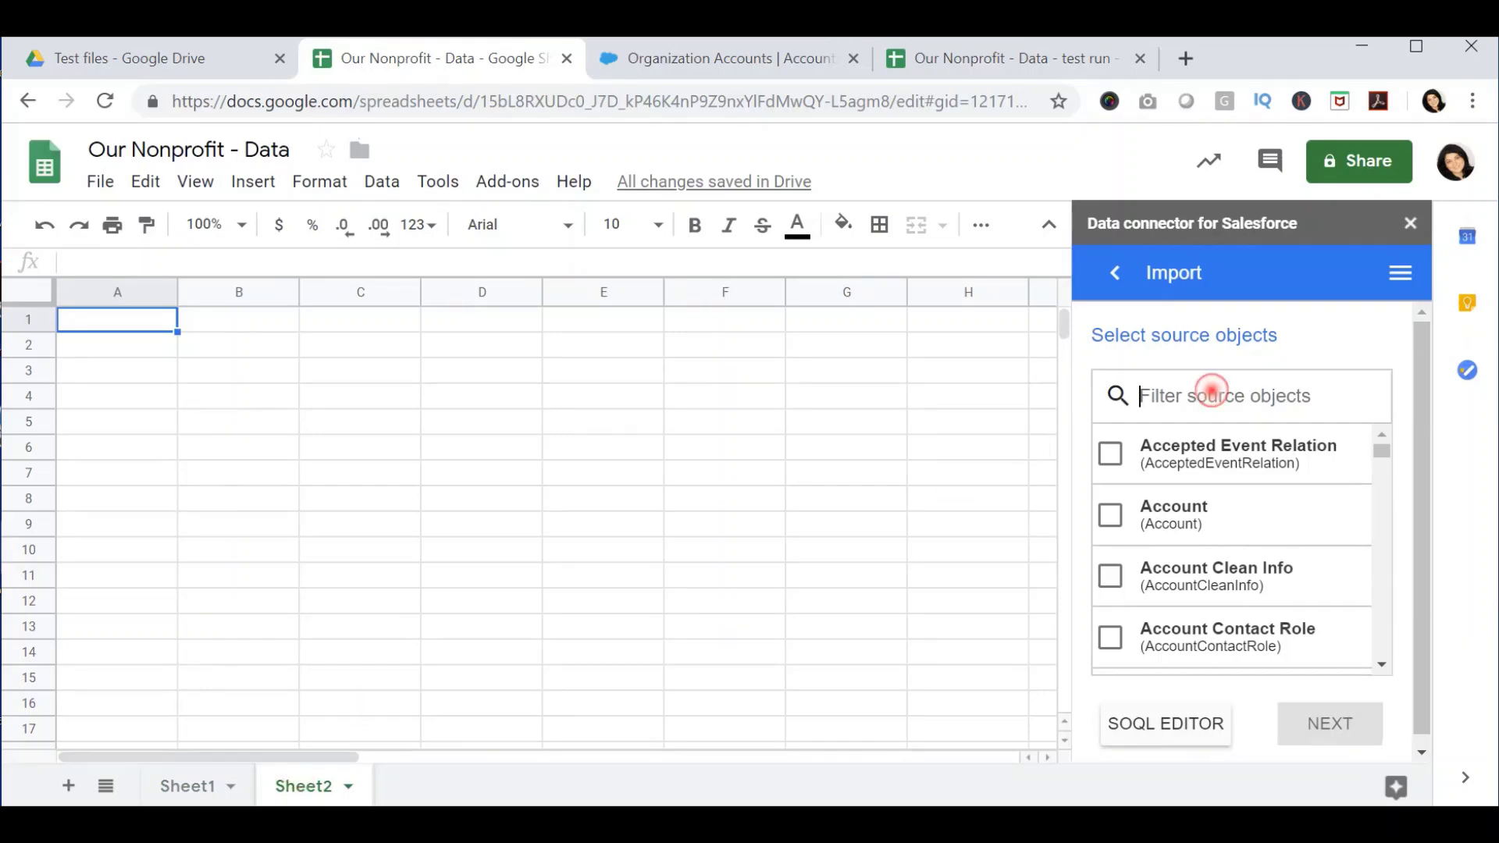
type("accoun")
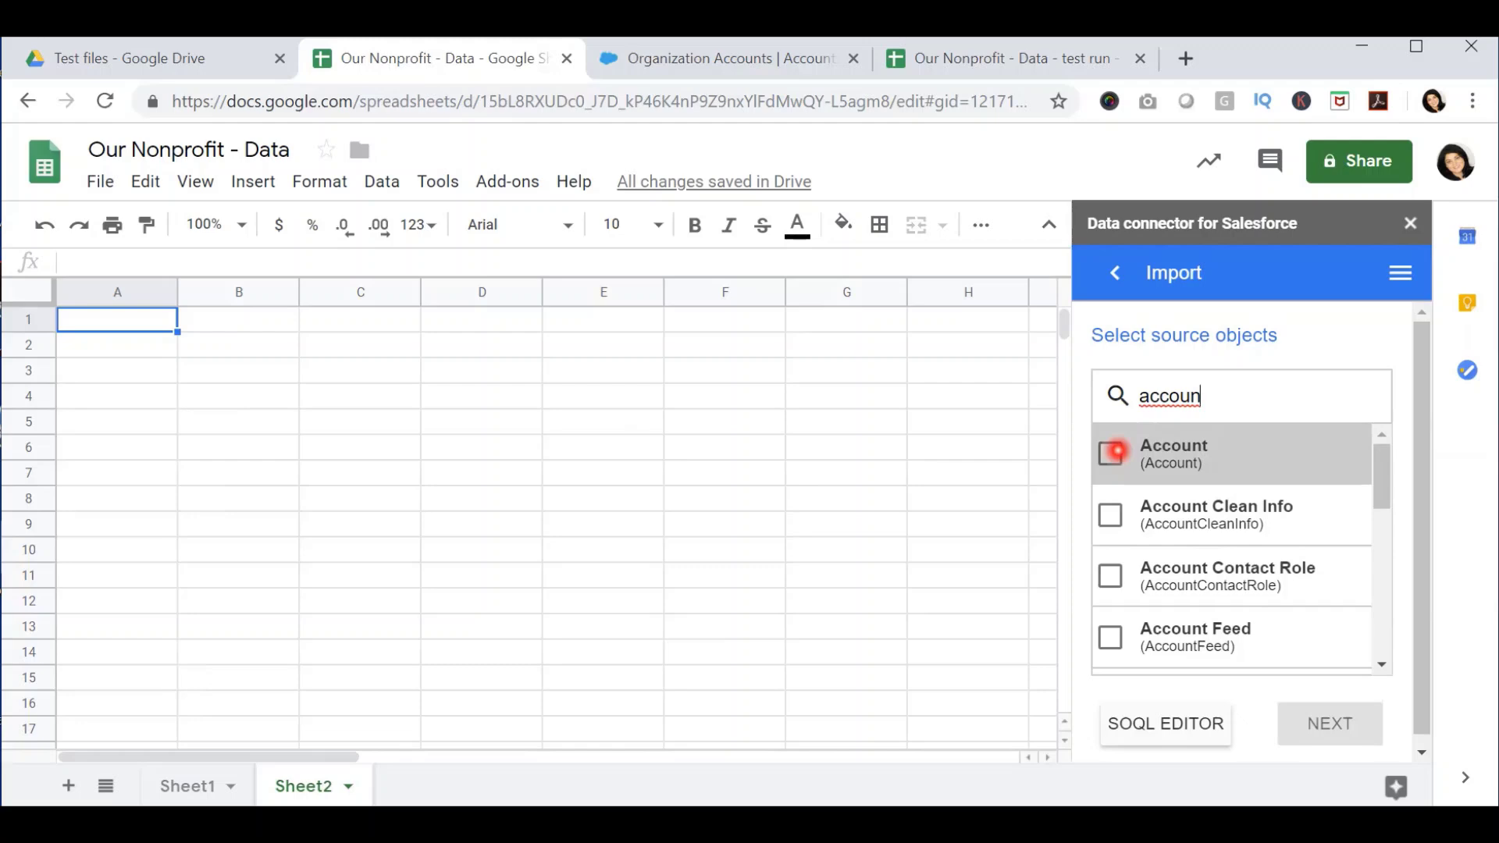
left_click(1114, 452)
left_click(1334, 719)
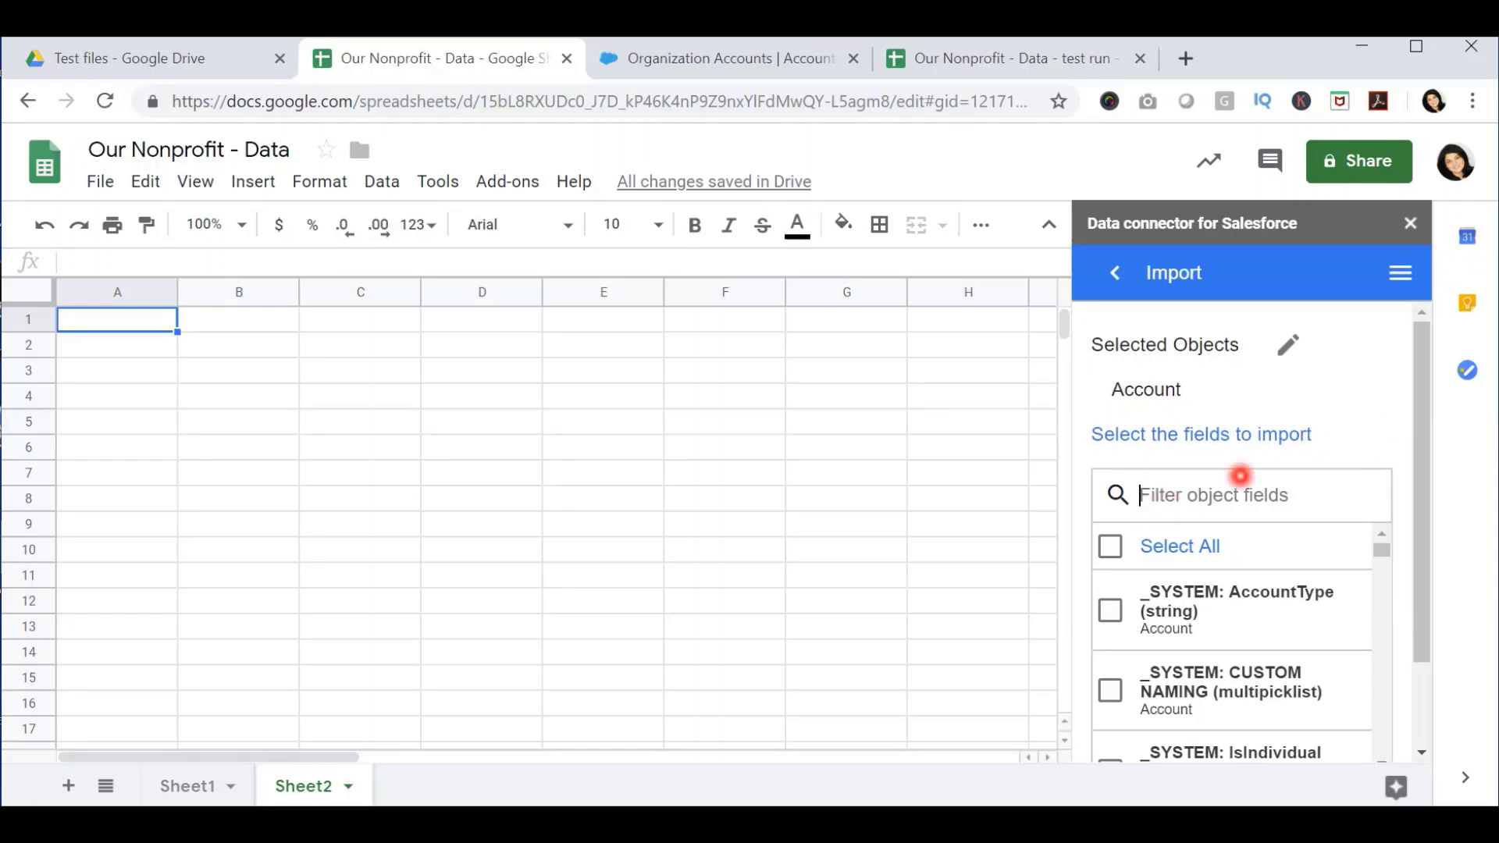
Step: Search the Account fields for 'account name' and include Account Name
type("account name")
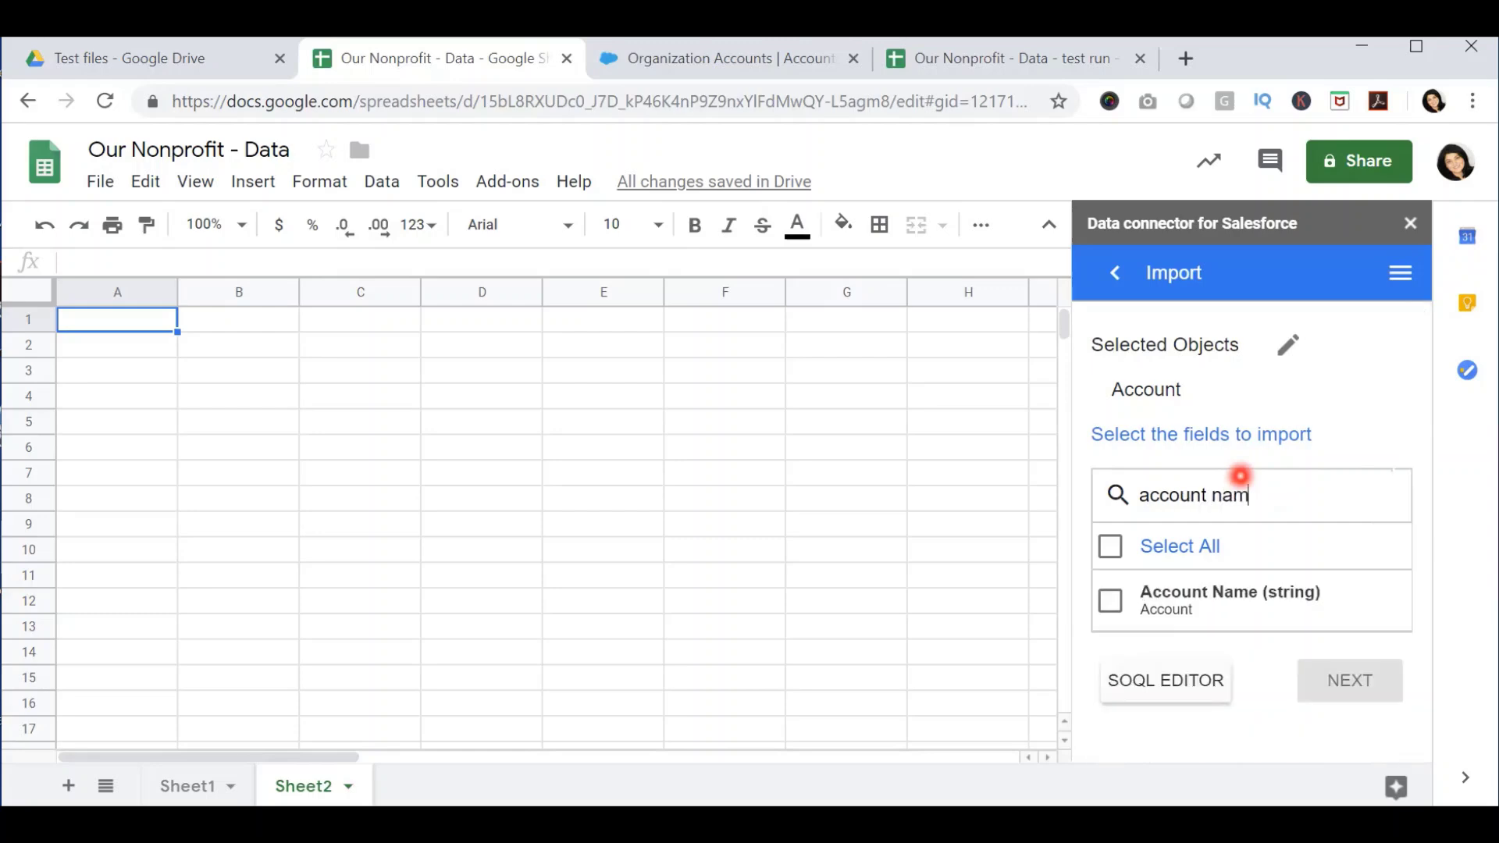
left_click(1109, 601)
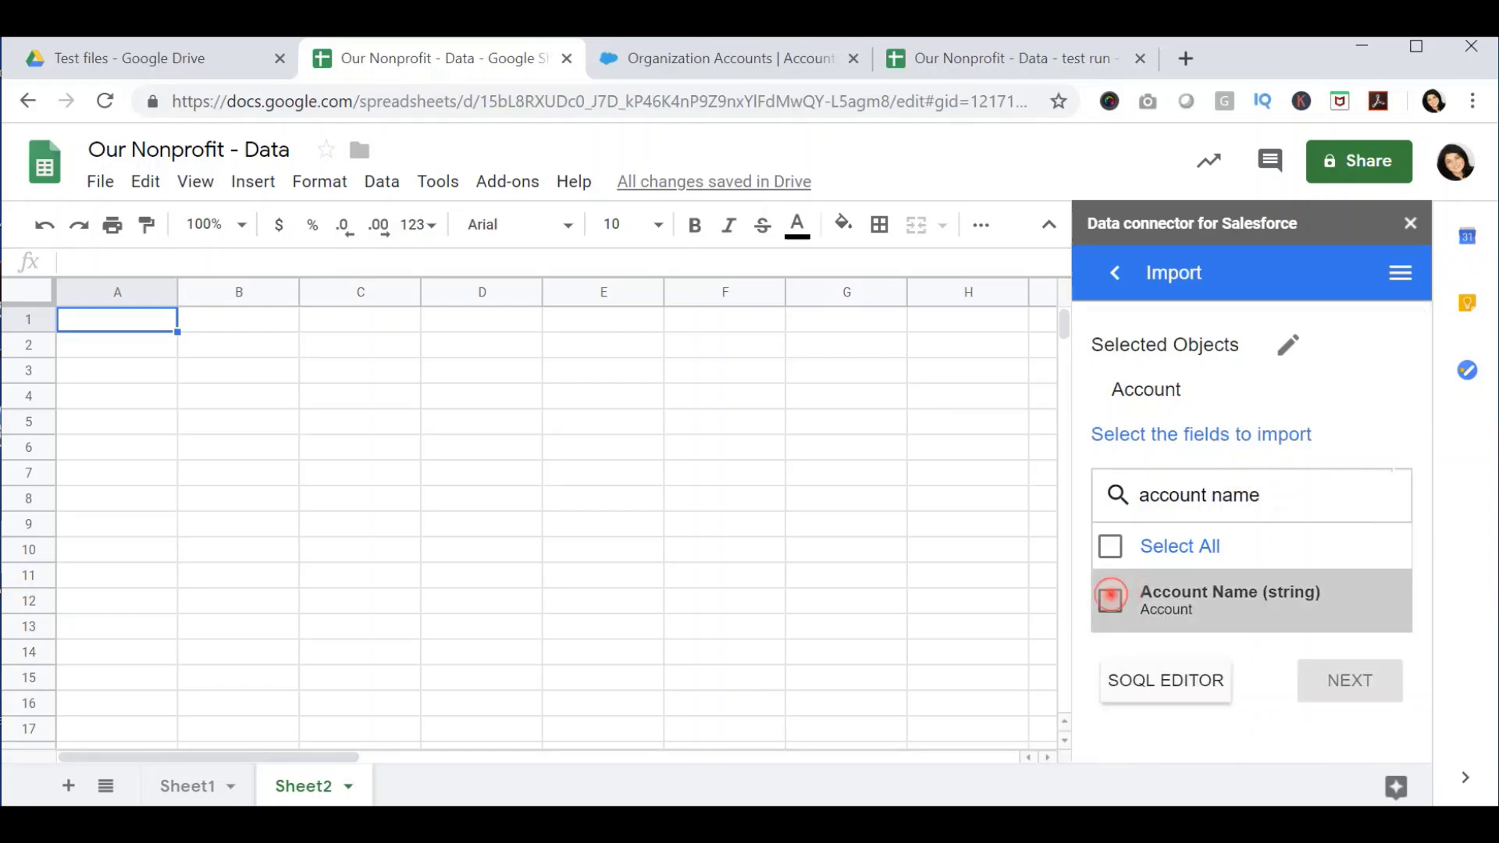
key("ctrl+a")
key("BackSpace")
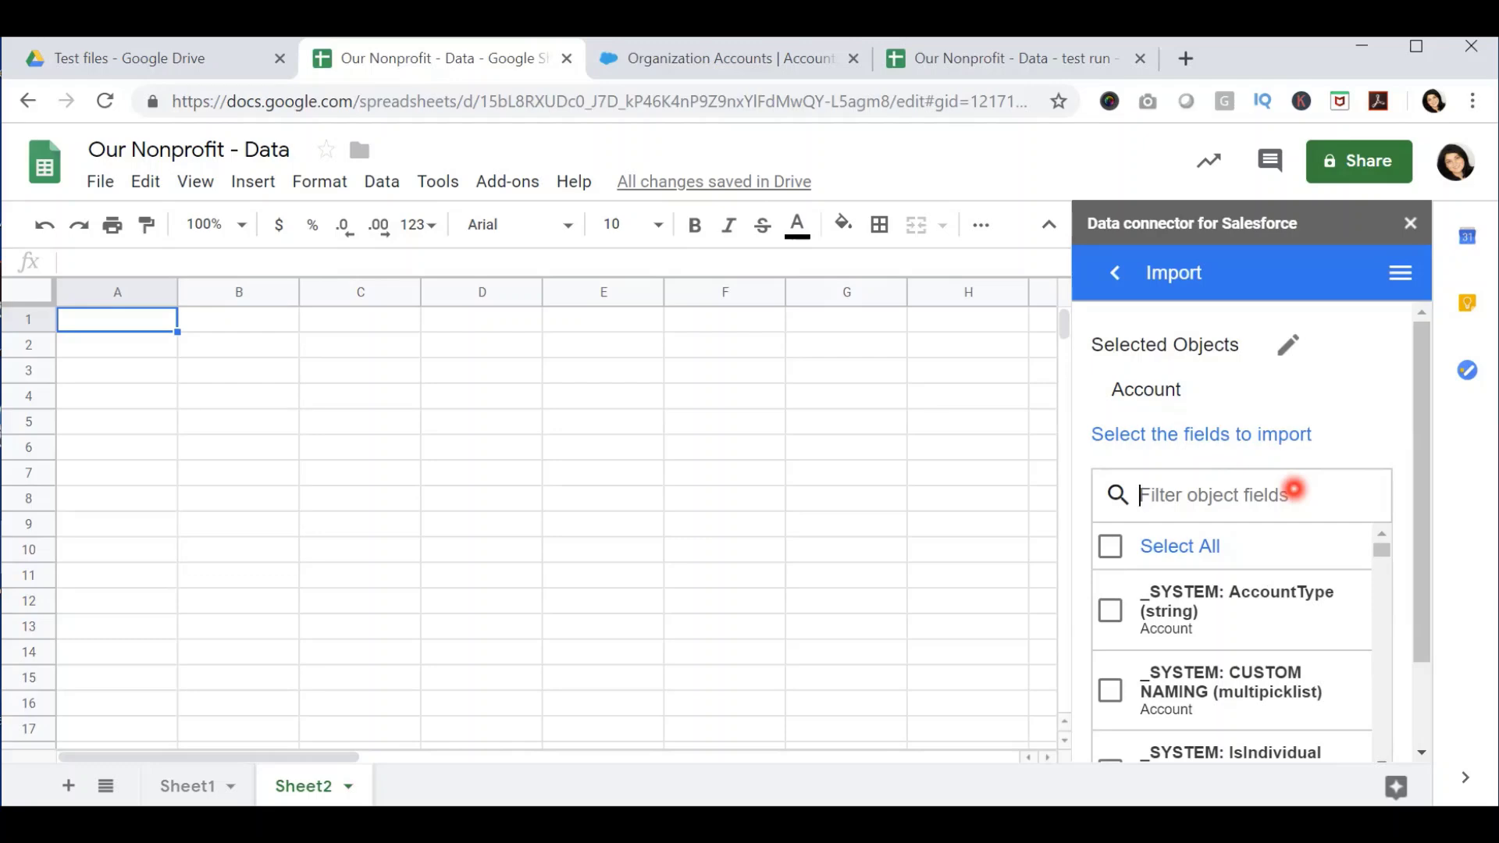
Step: Filter on 'total gifts' and include Total Gifts Last Year and Total Gifts This Year
type("total")
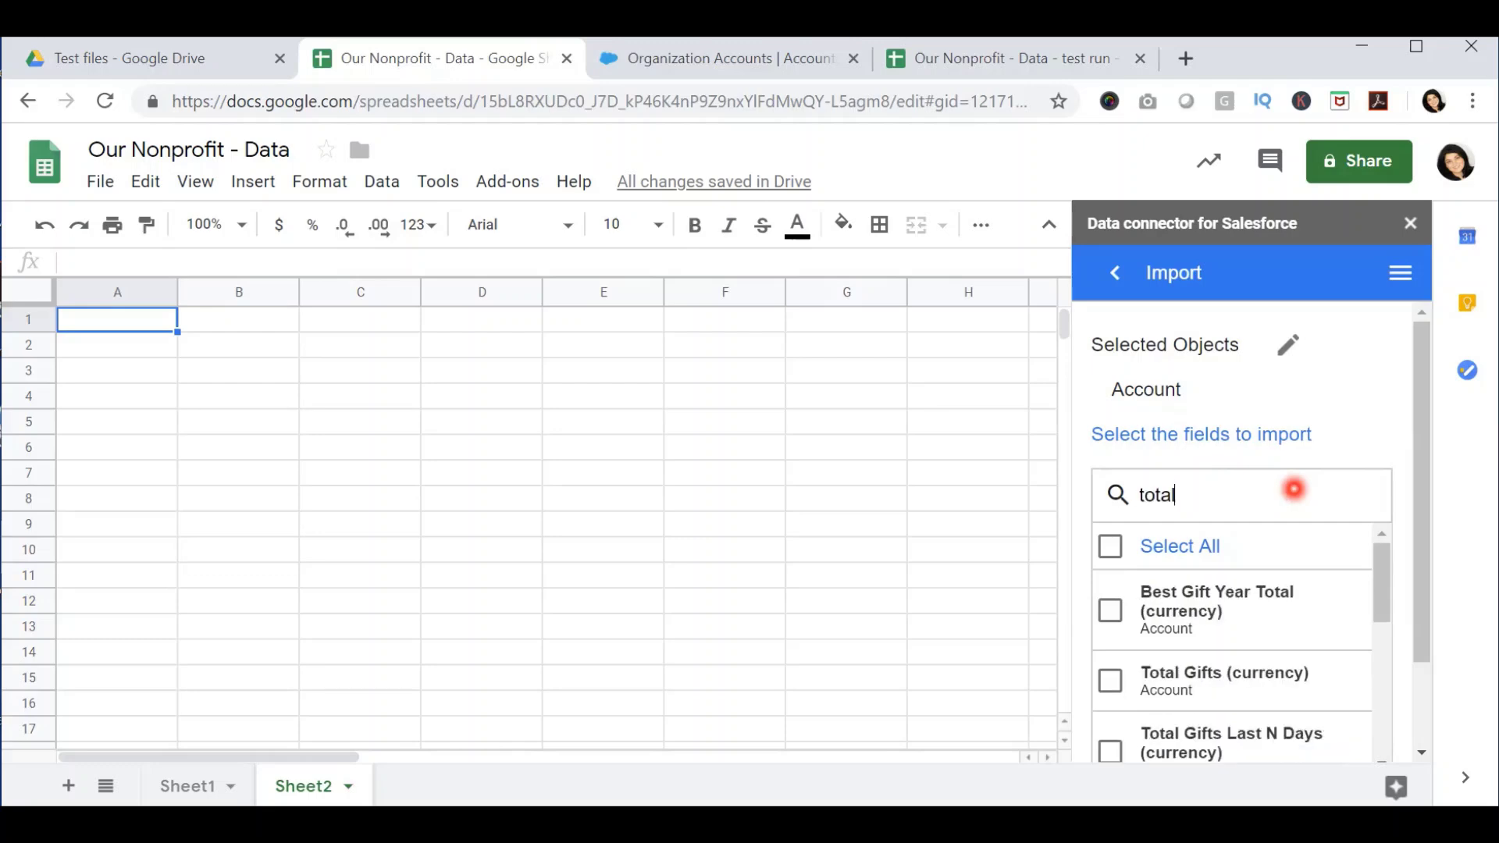
type(" gifts")
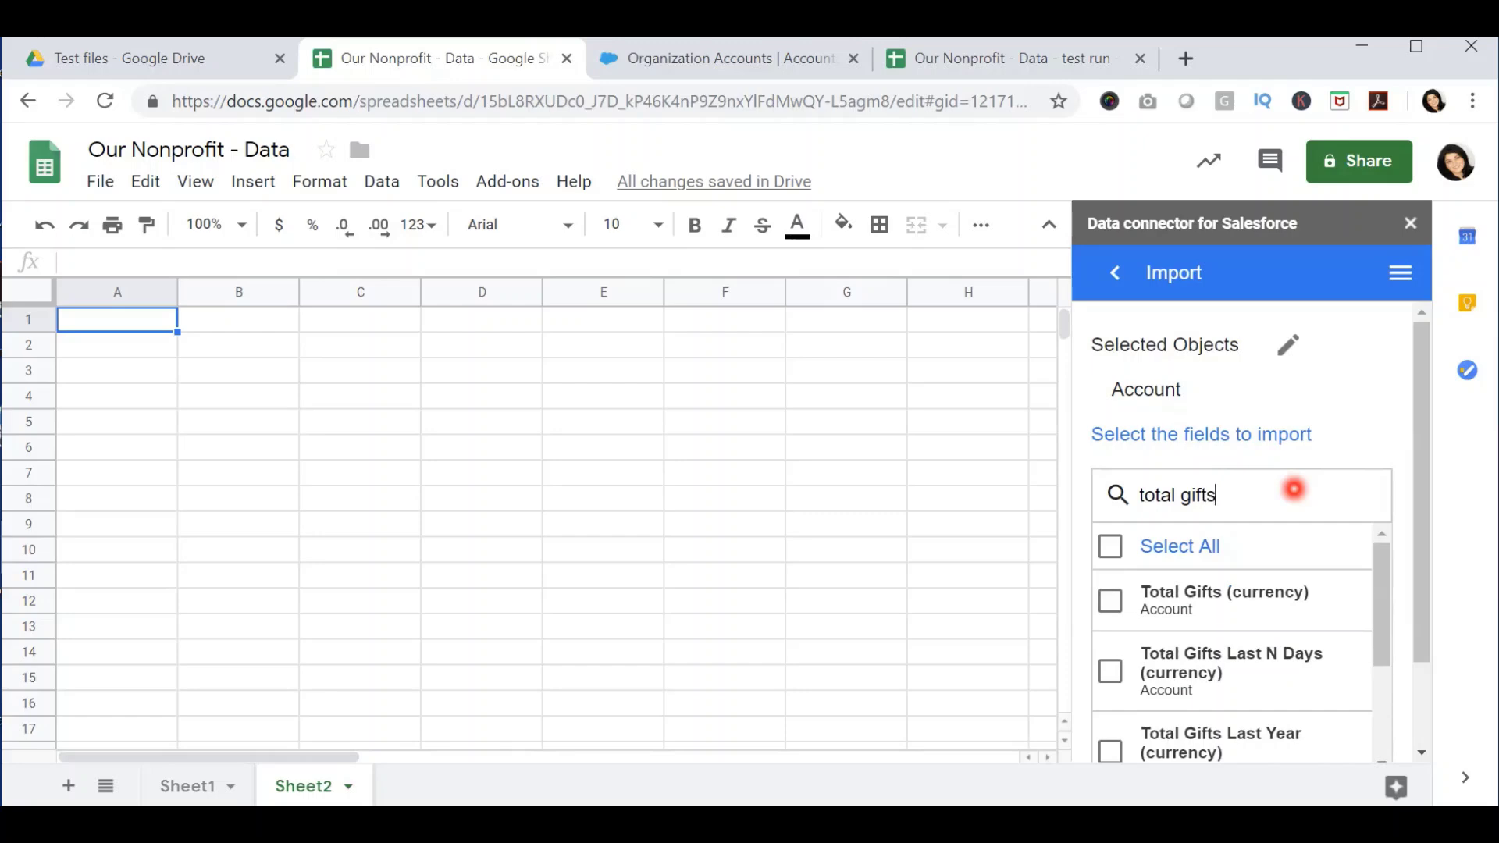
scroll(1301, 674, "down", 1)
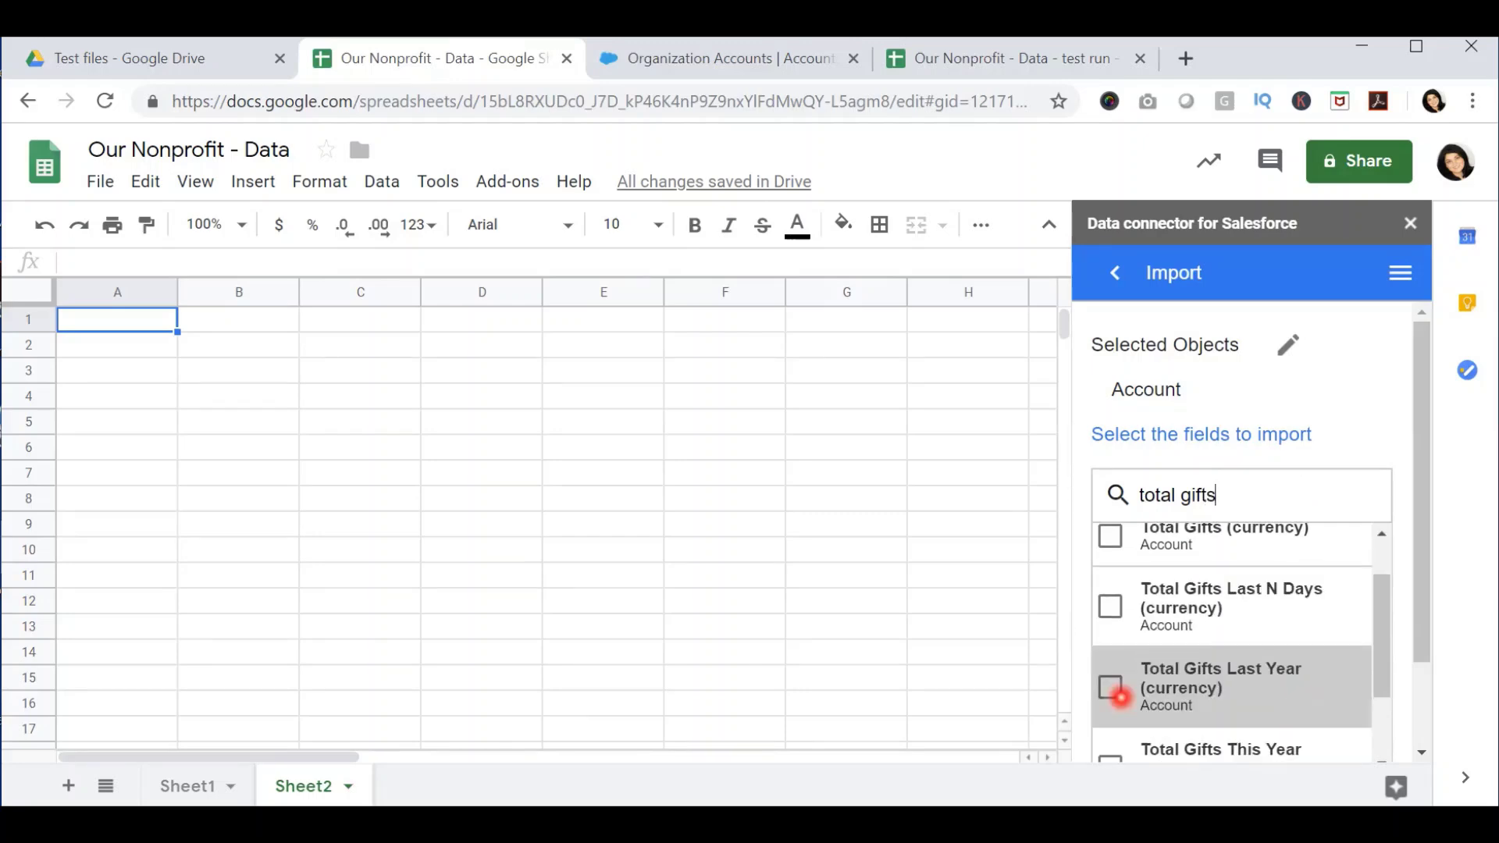
left_click(1114, 691)
scroll(1200, 657, "down", 1)
scroll(1201, 654, "down", 1)
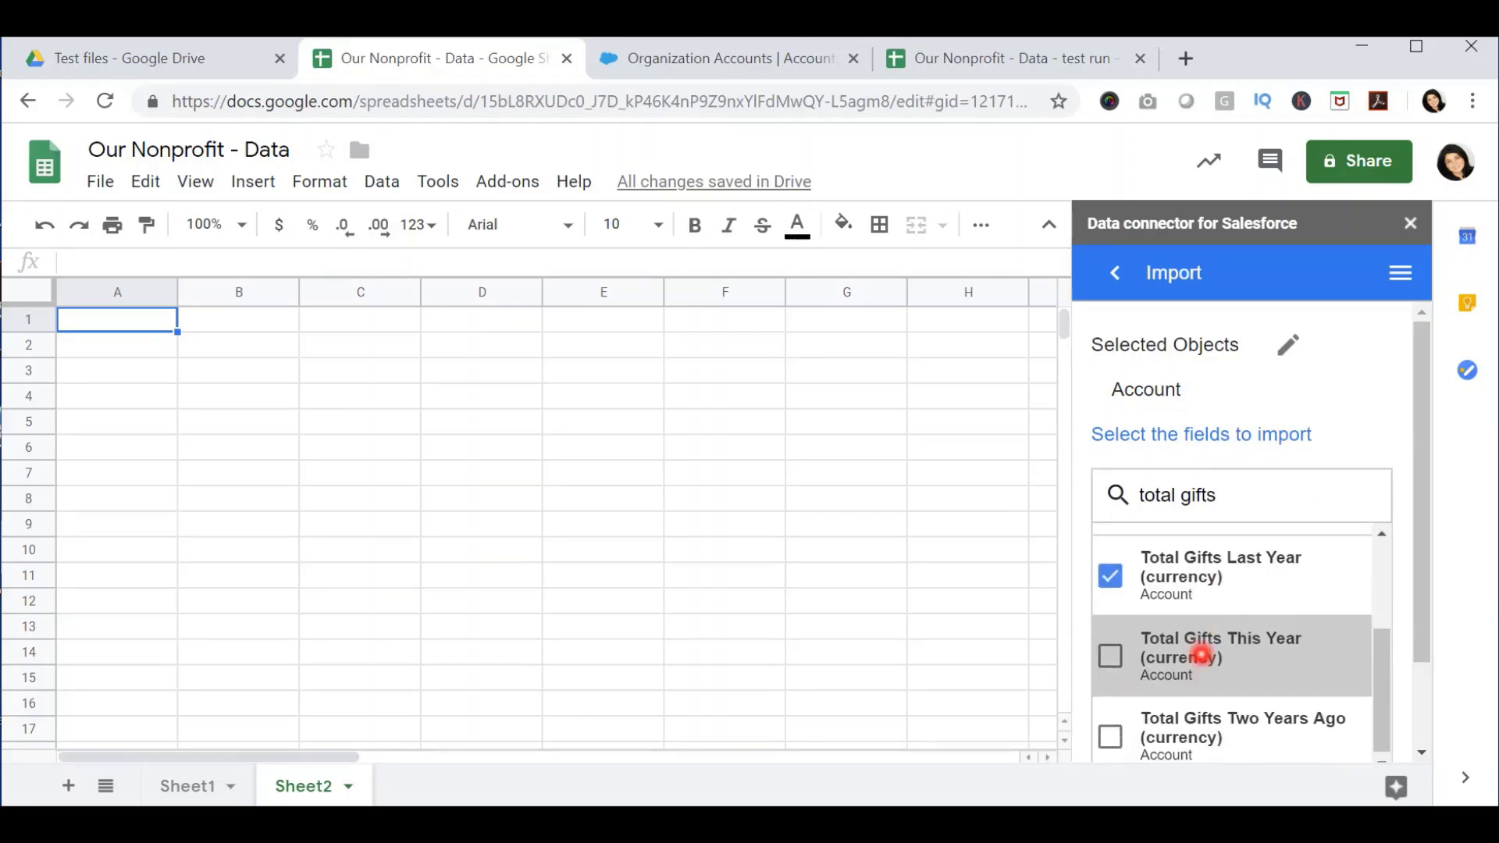
left_click(1112, 656)
Step: Add the Best Gift Year field via a 'best' search, then confirm the field selection
scroll(1223, 605, "up", 2)
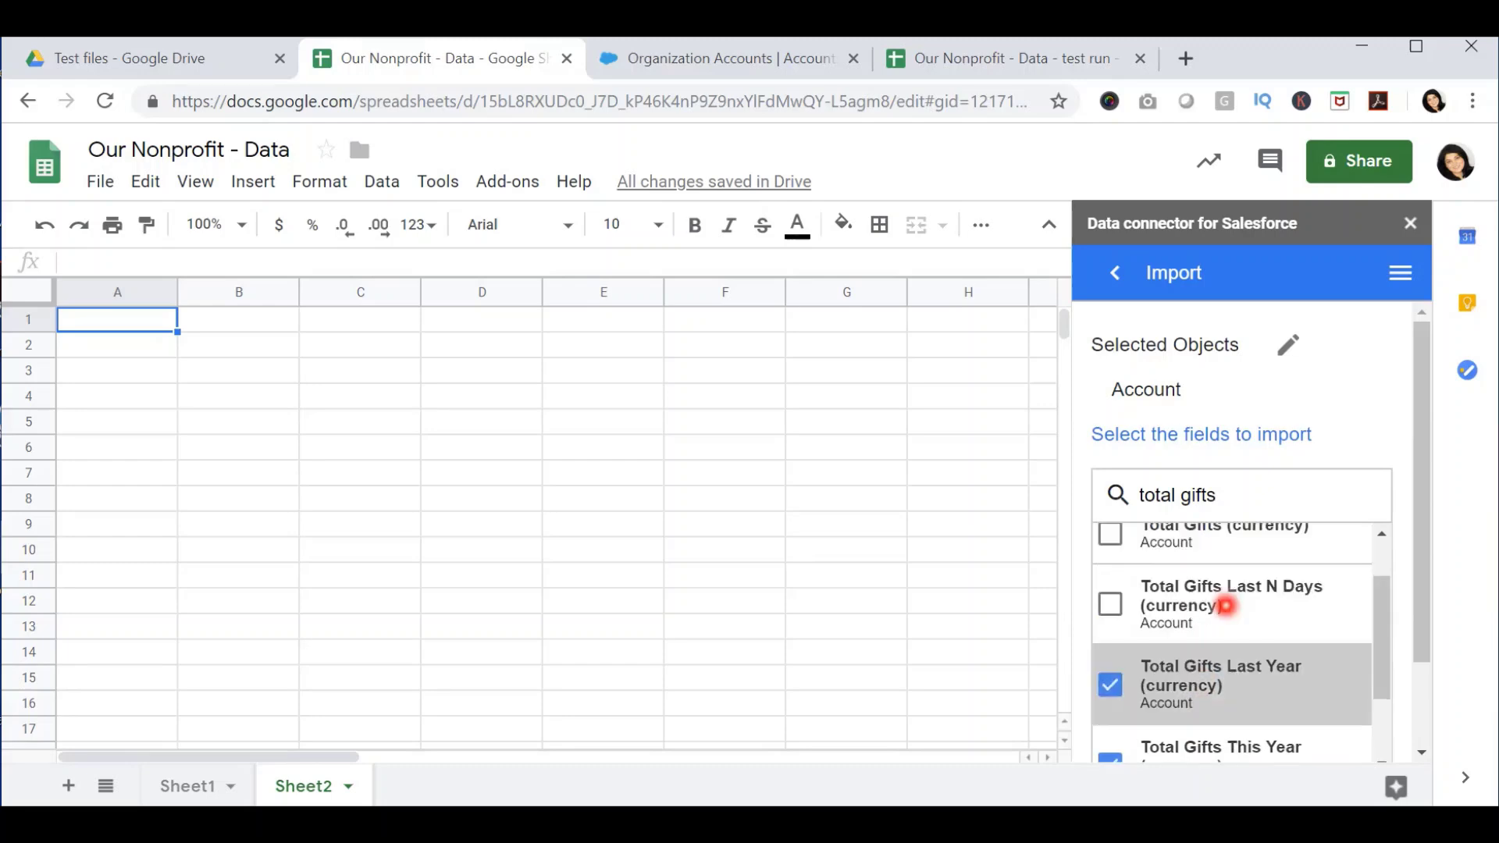
triple_click(1208, 500)
type("best")
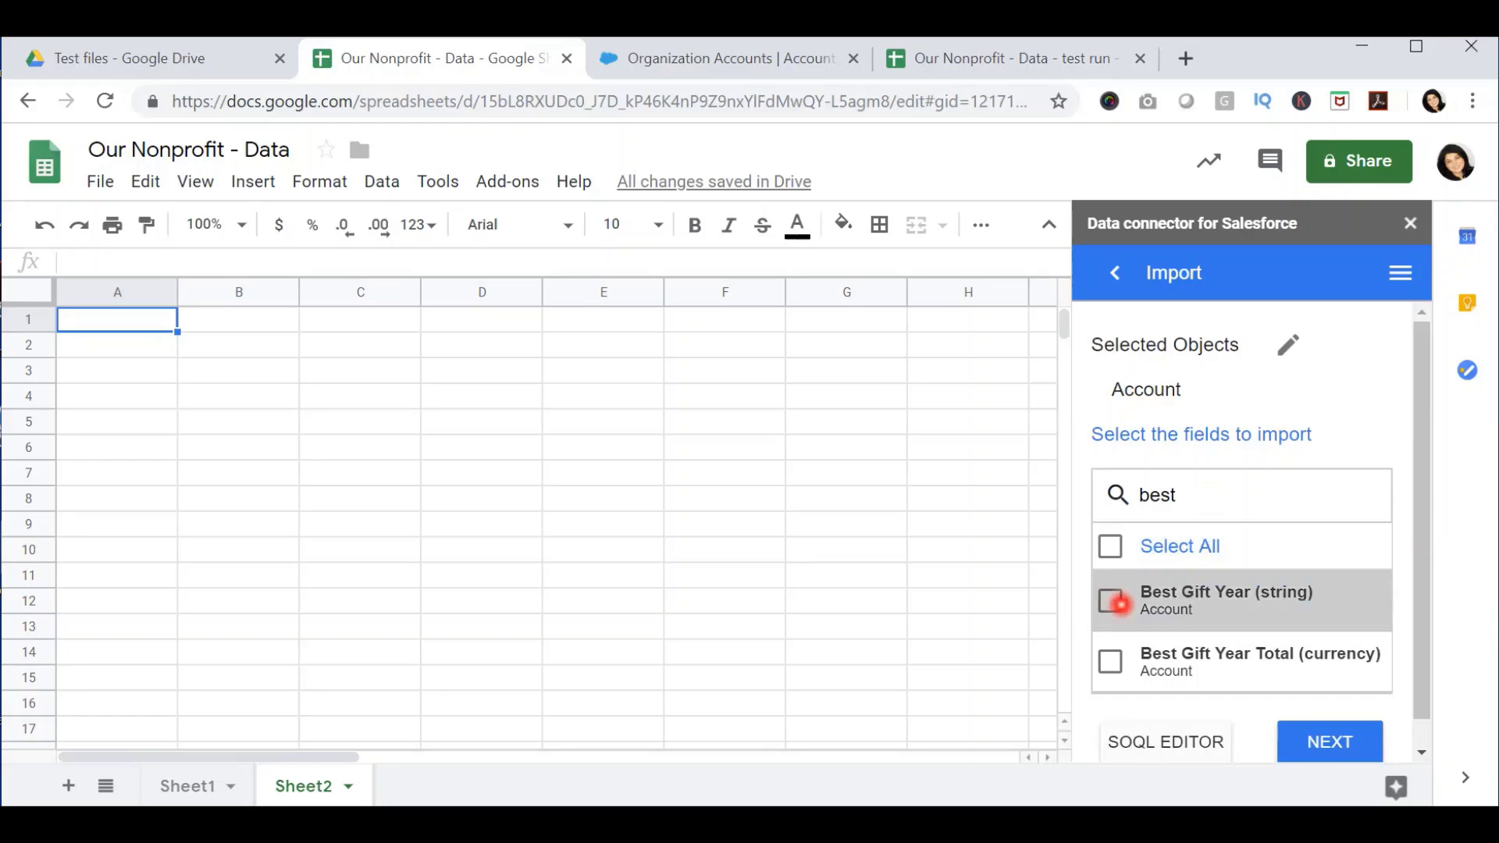
left_click(1110, 601)
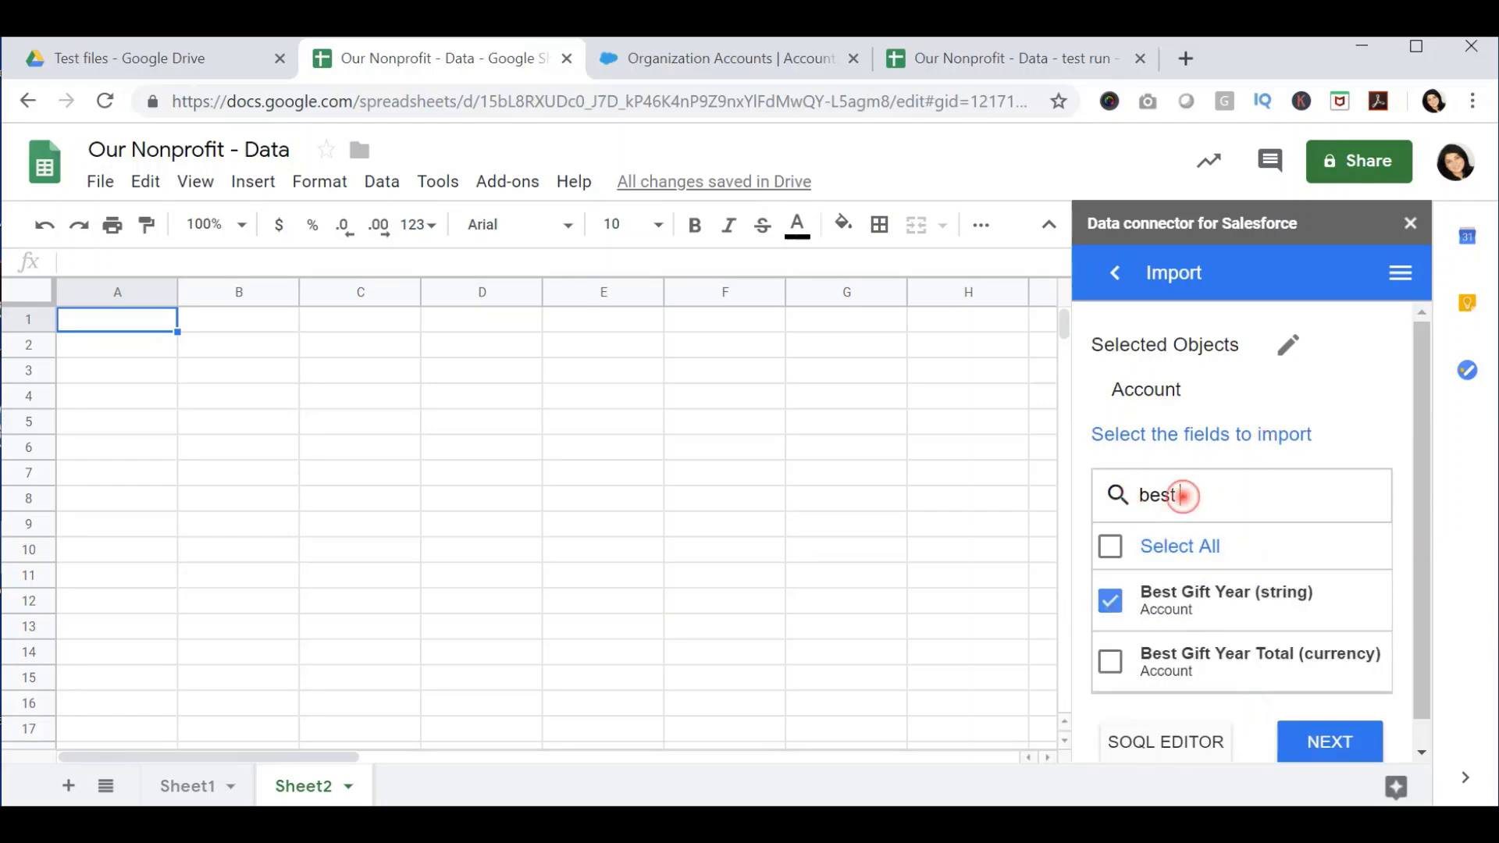
key("BackSpace")
key("BackSpace")
key("BackSpace")
key("BackSpace")
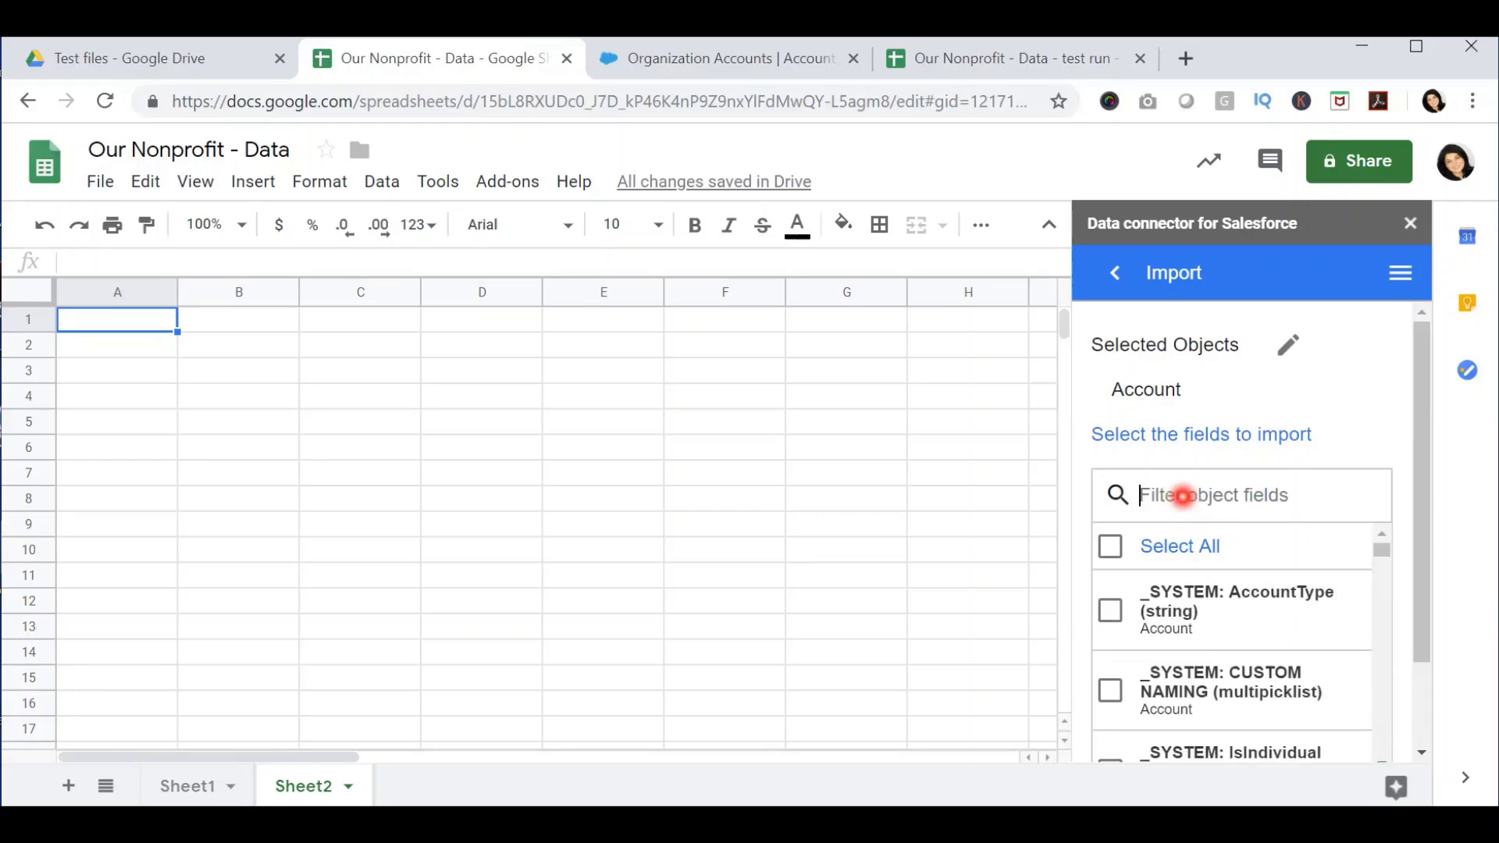
scroll(1183, 496, "down", 3)
scroll(1178, 493, "down", 4)
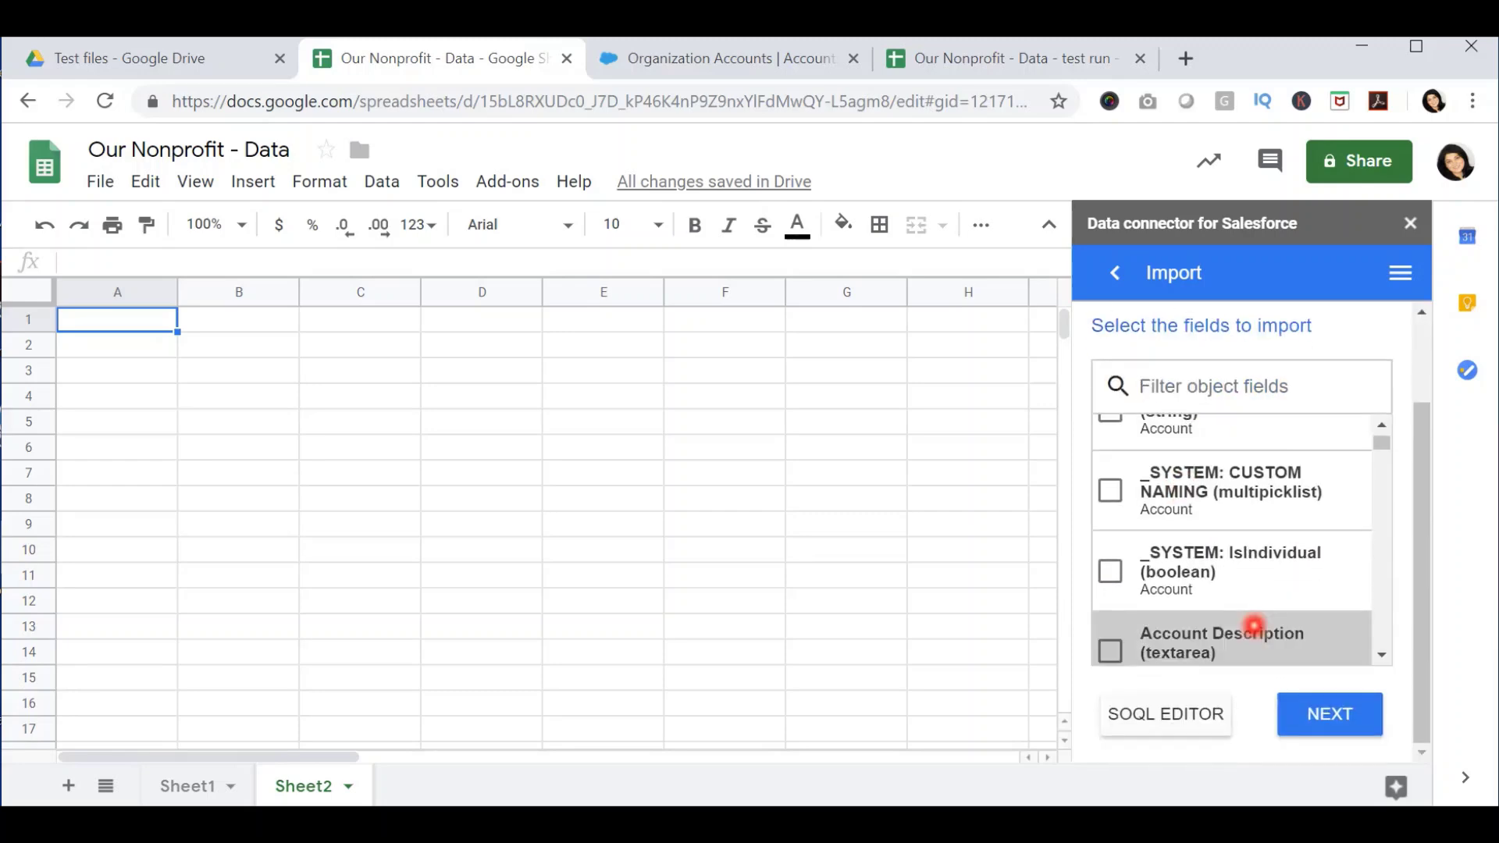
left_click(1310, 720)
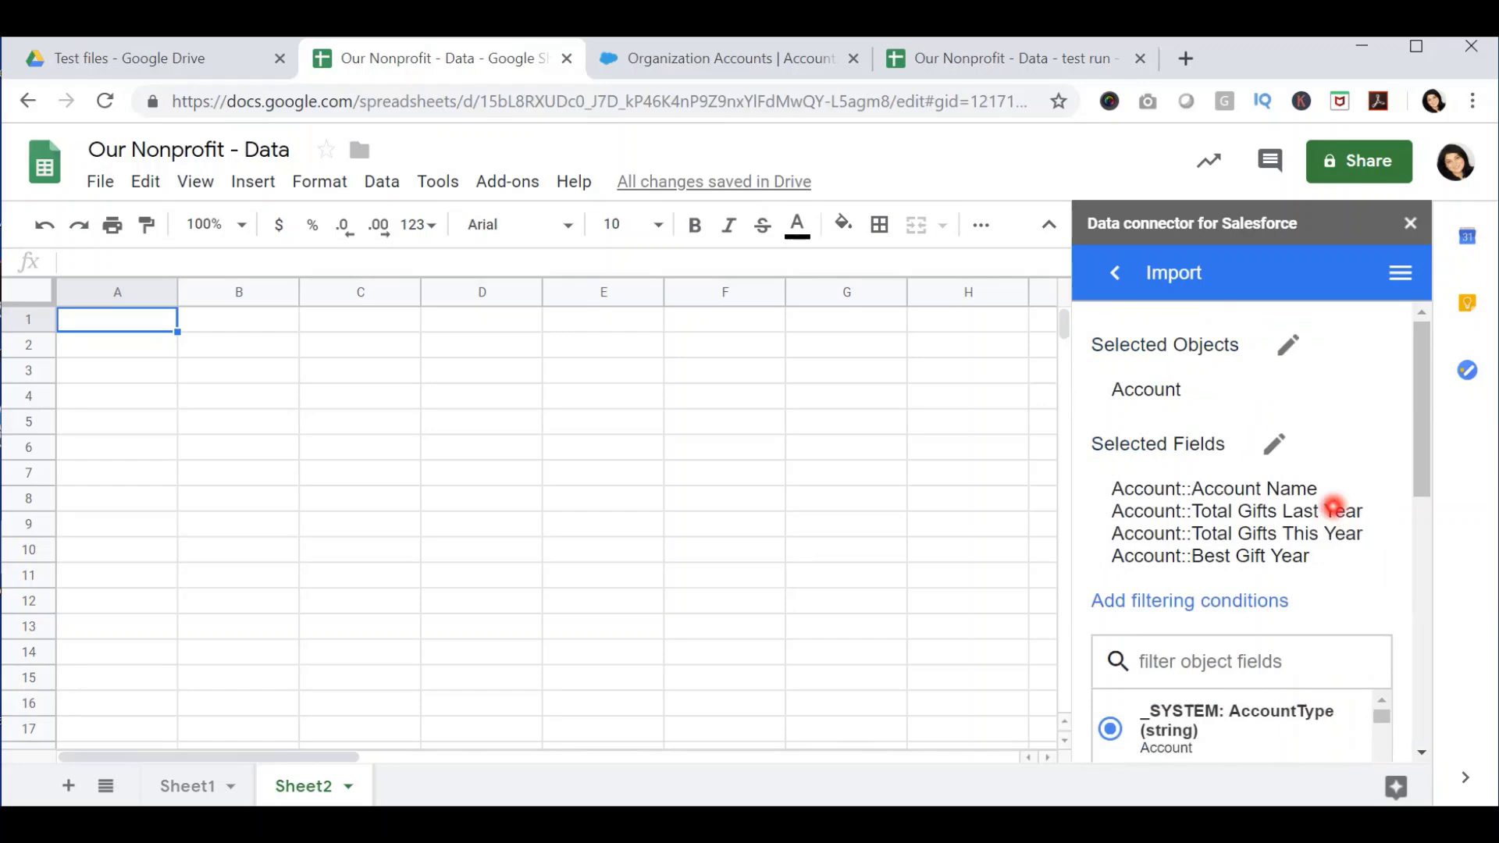
Step: Add an import filter where Account Type equals Household
scroll(1333, 506, "down", 3)
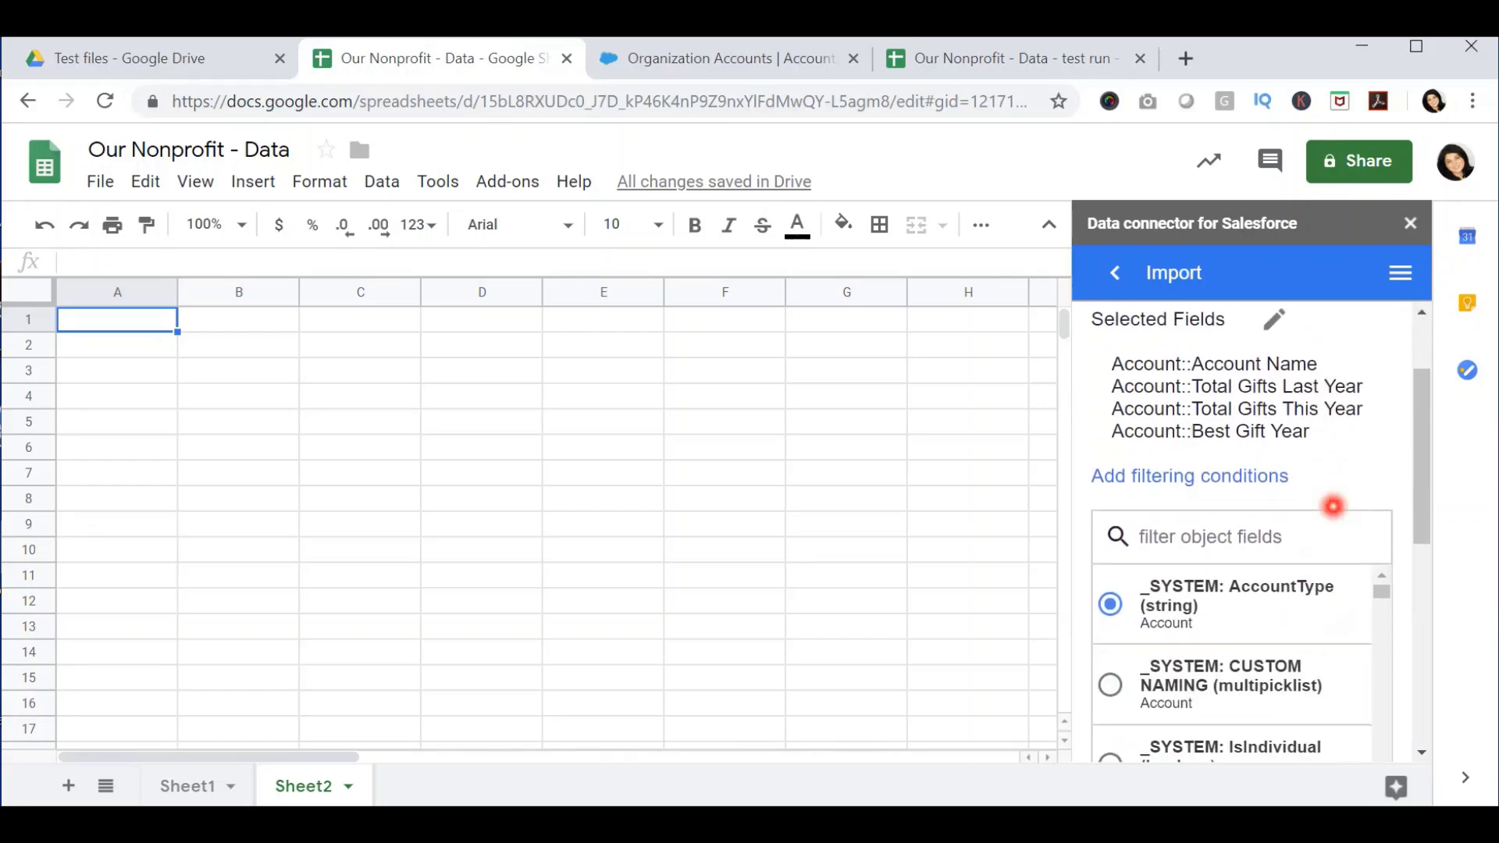
scroll(1353, 456, "down", 1)
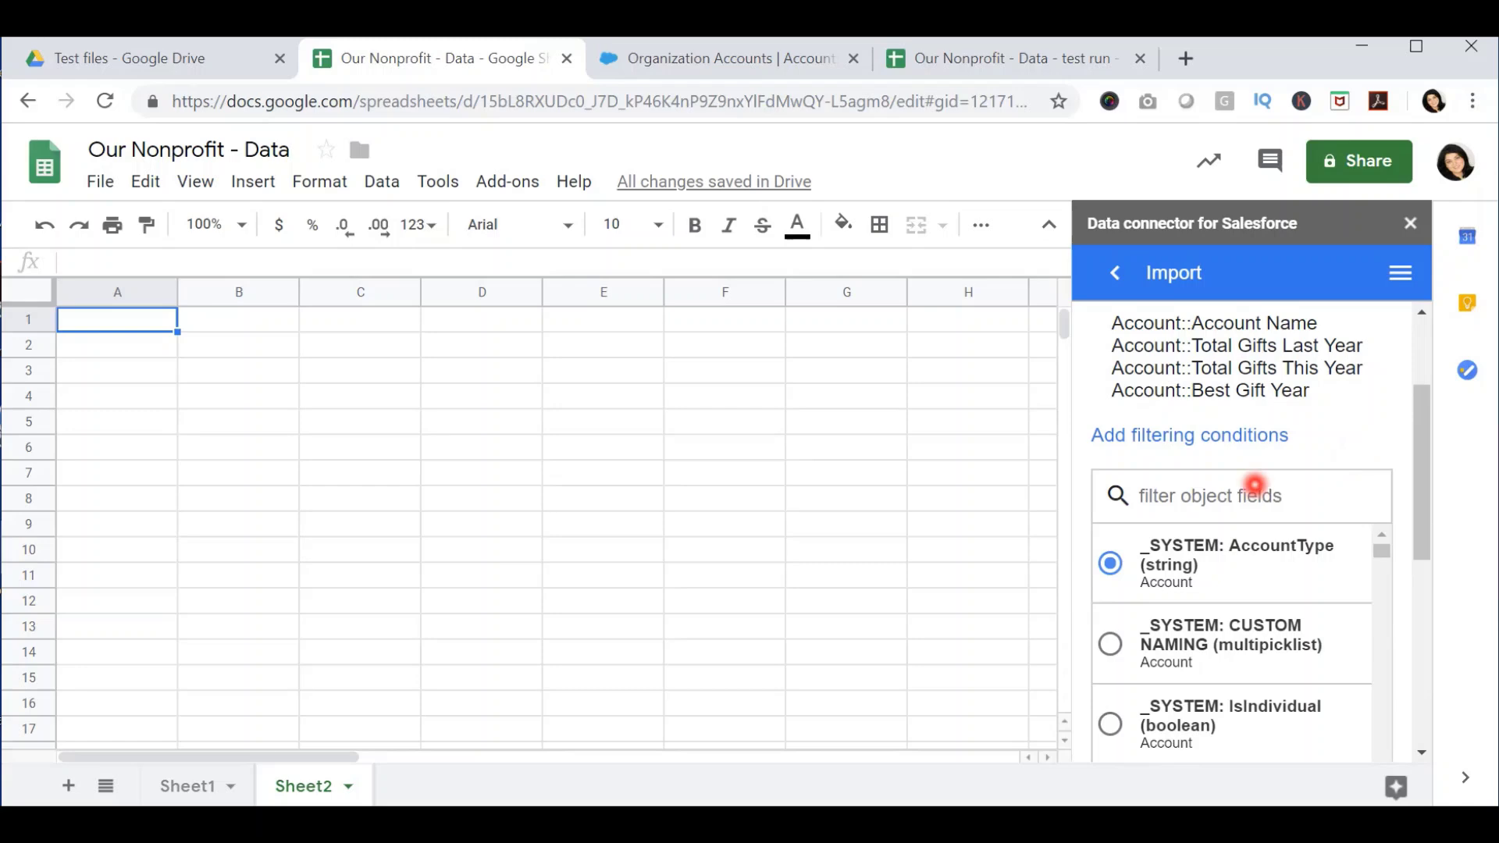
left_click(1241, 490)
type("type")
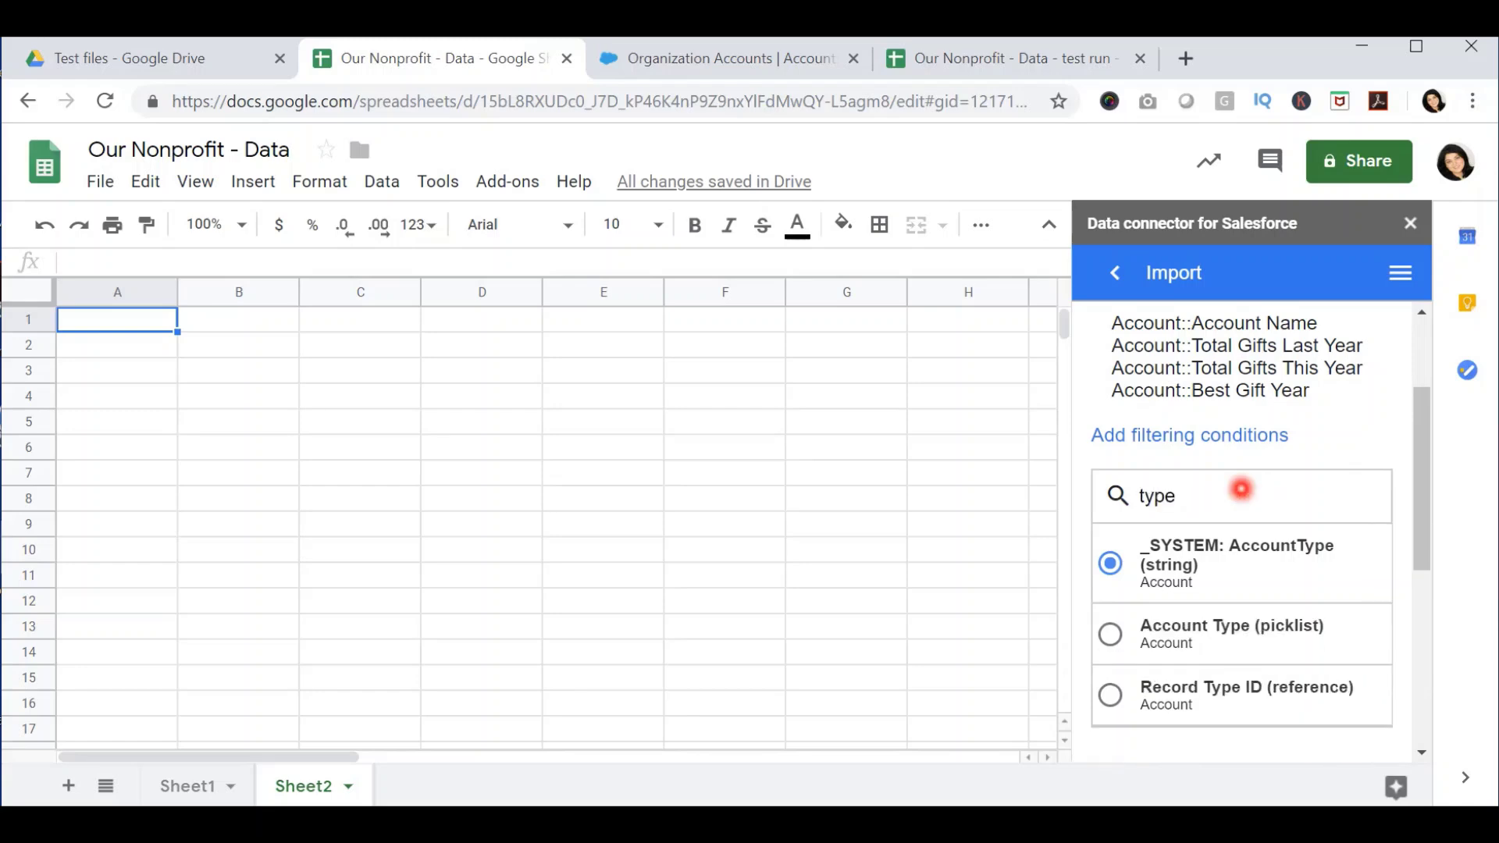
left_click(1109, 632)
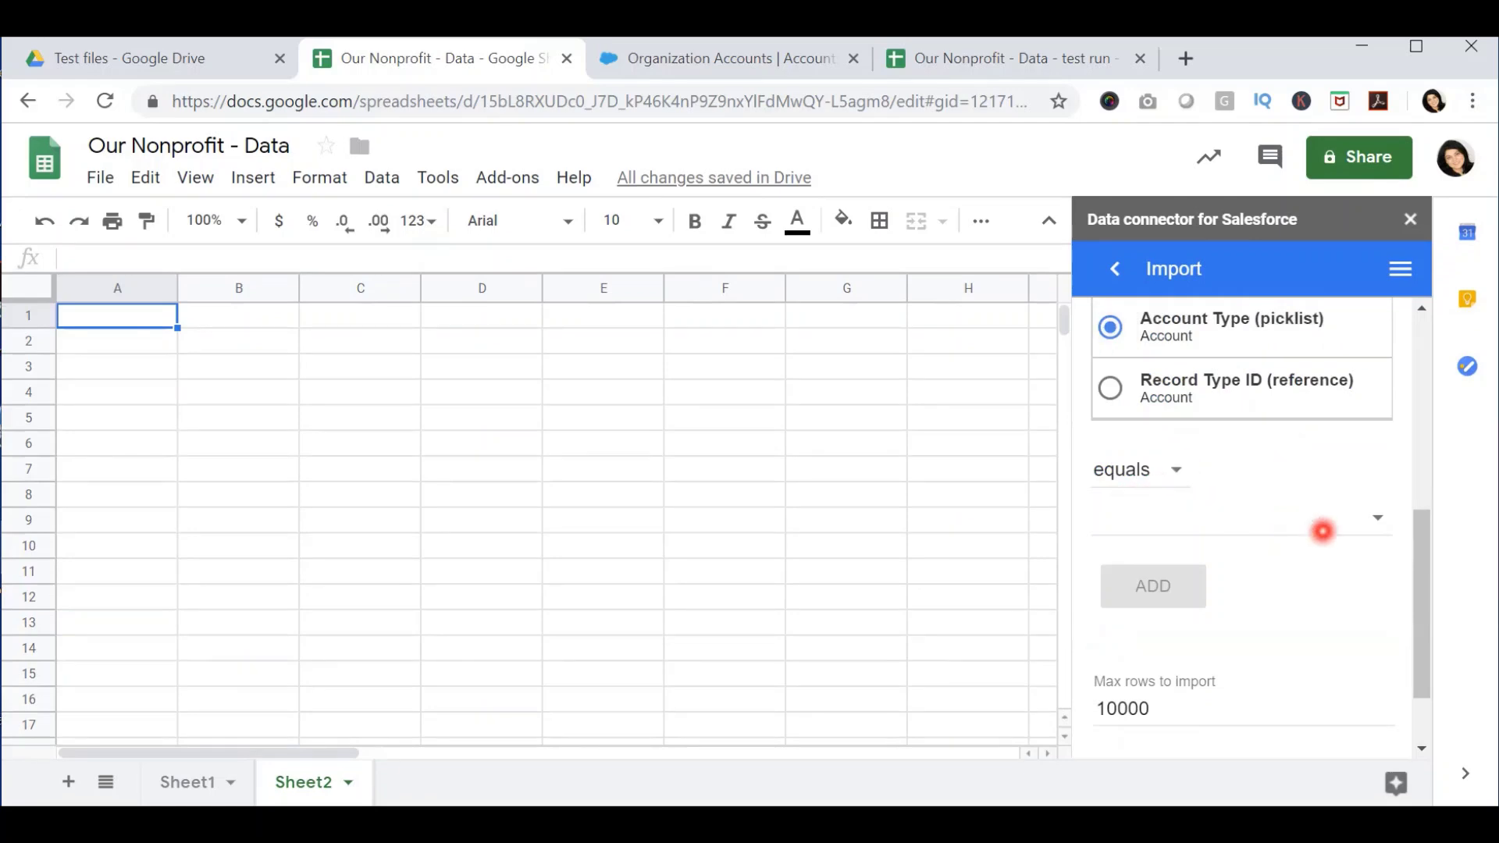
left_click(1380, 522)
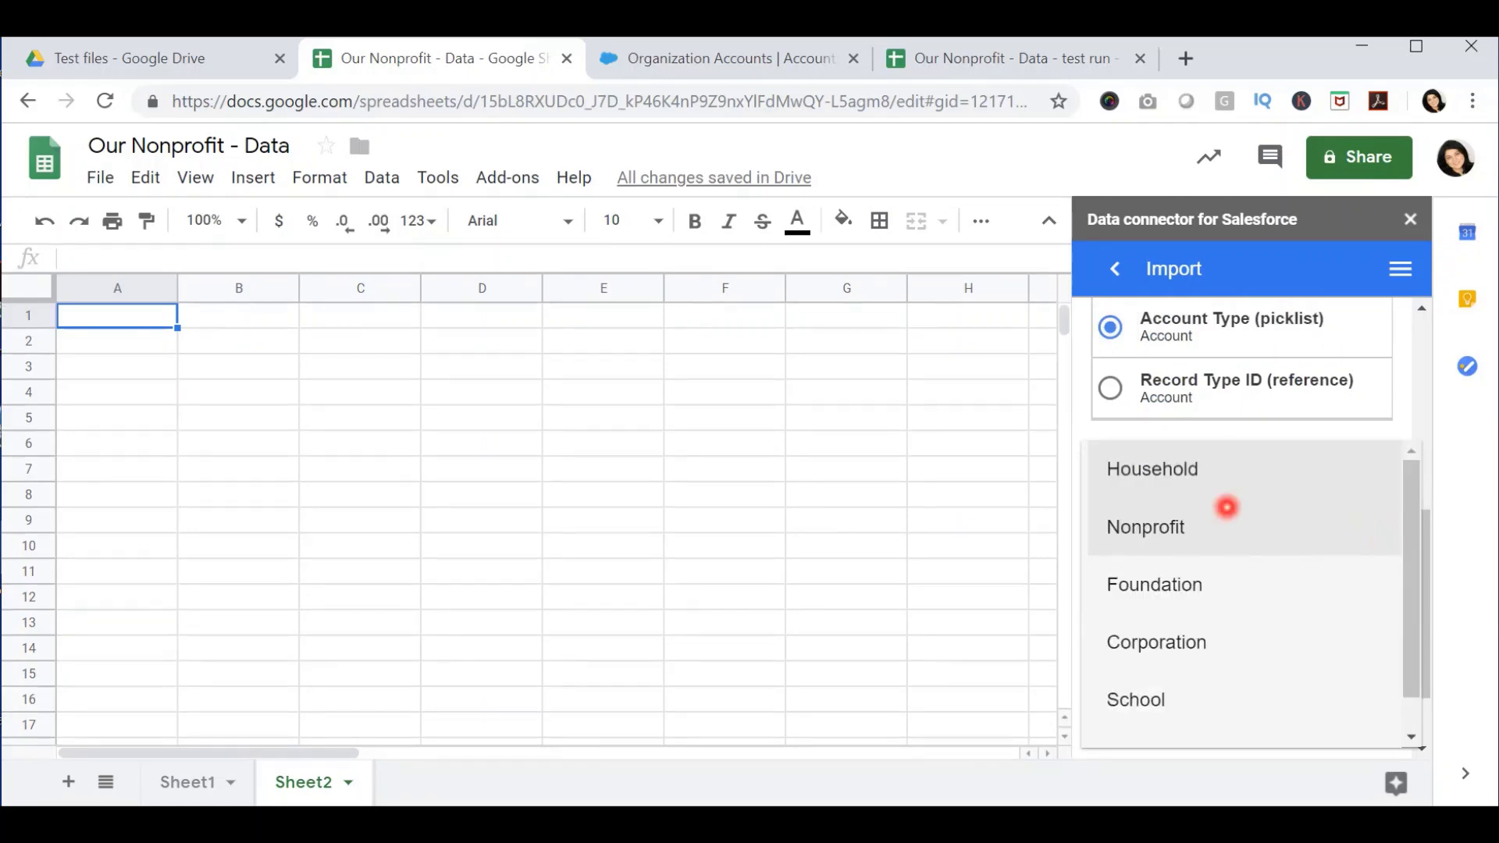
left_click(1194, 468)
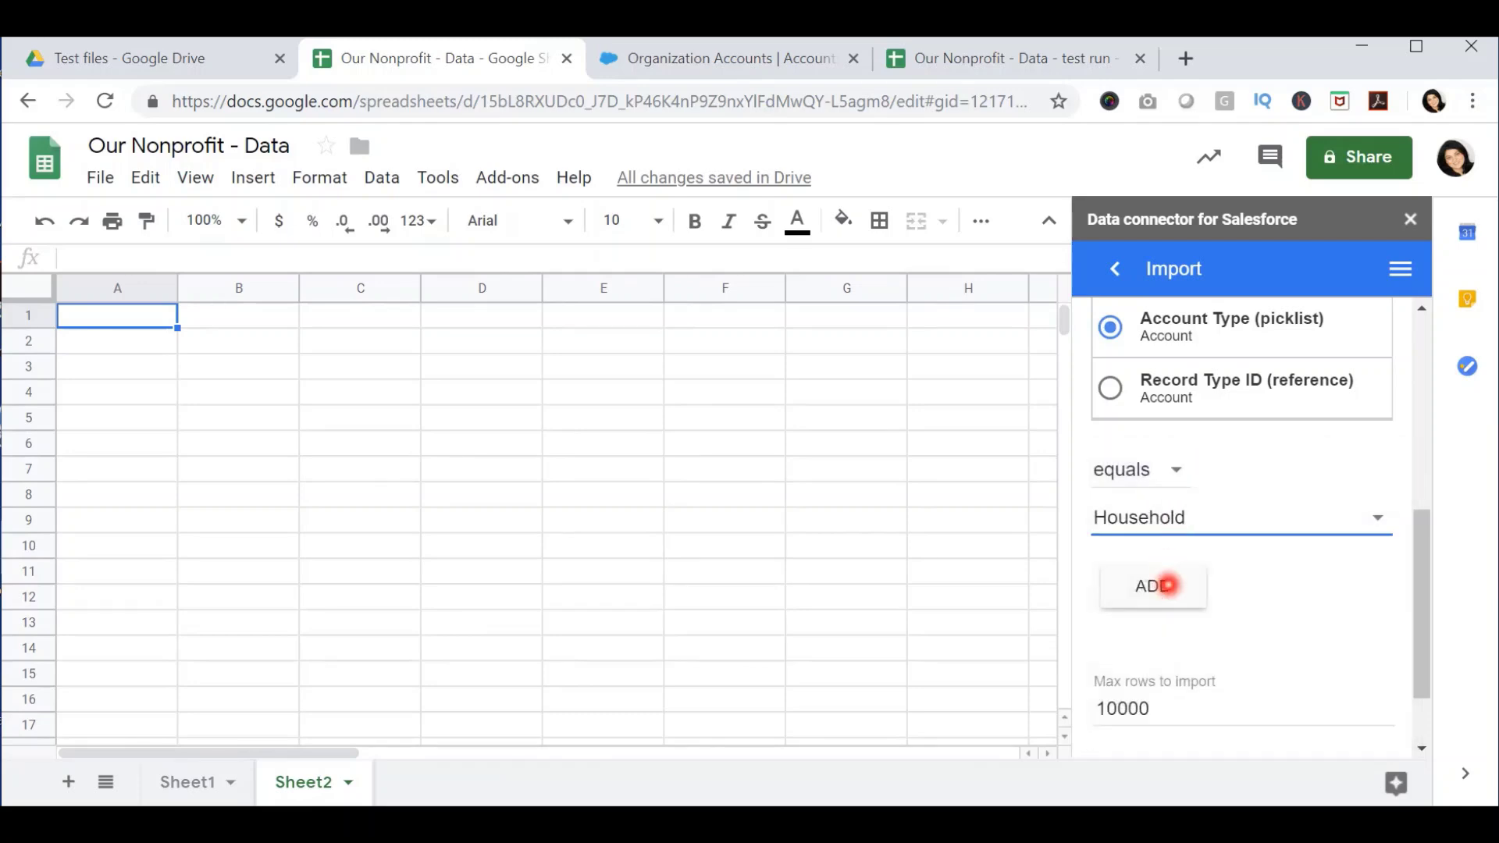
left_click(1166, 586)
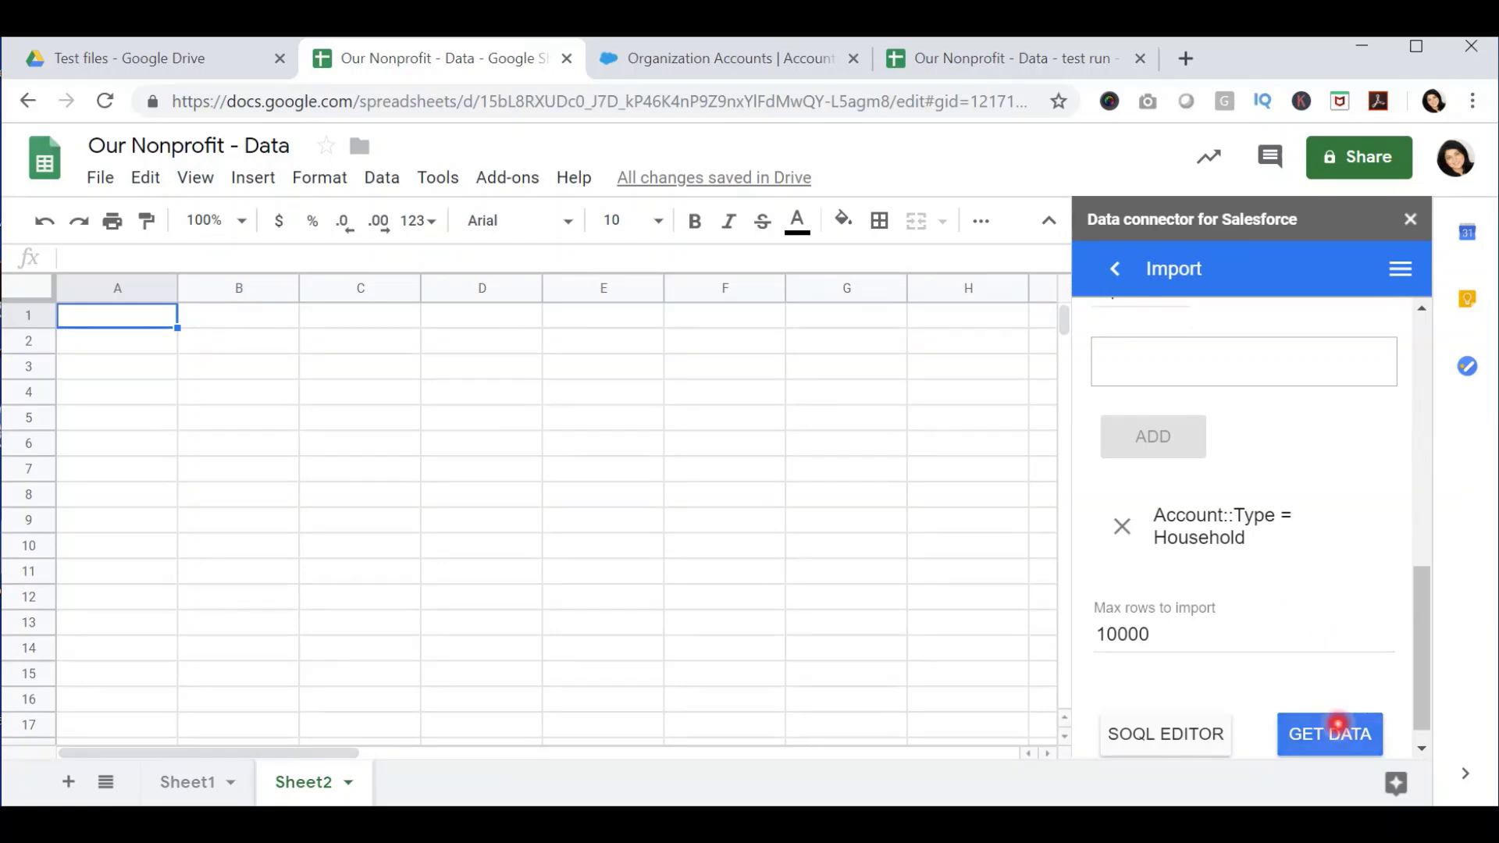
Step: Import the filtered accounts into Sheet2, replacing its contents, and auto-fit all column widths
left_click(1338, 724)
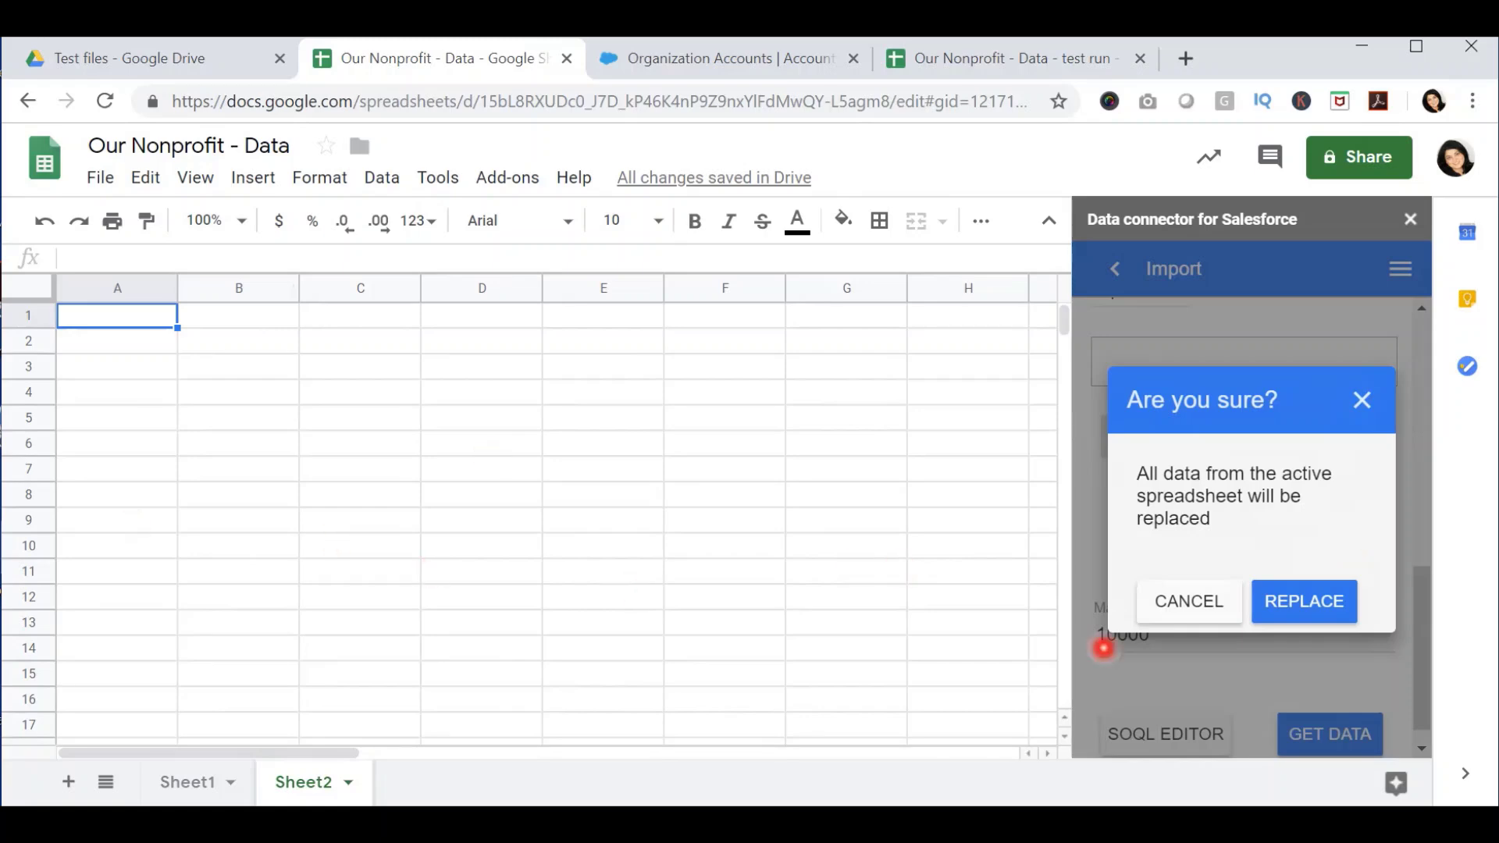
left_click(1303, 607)
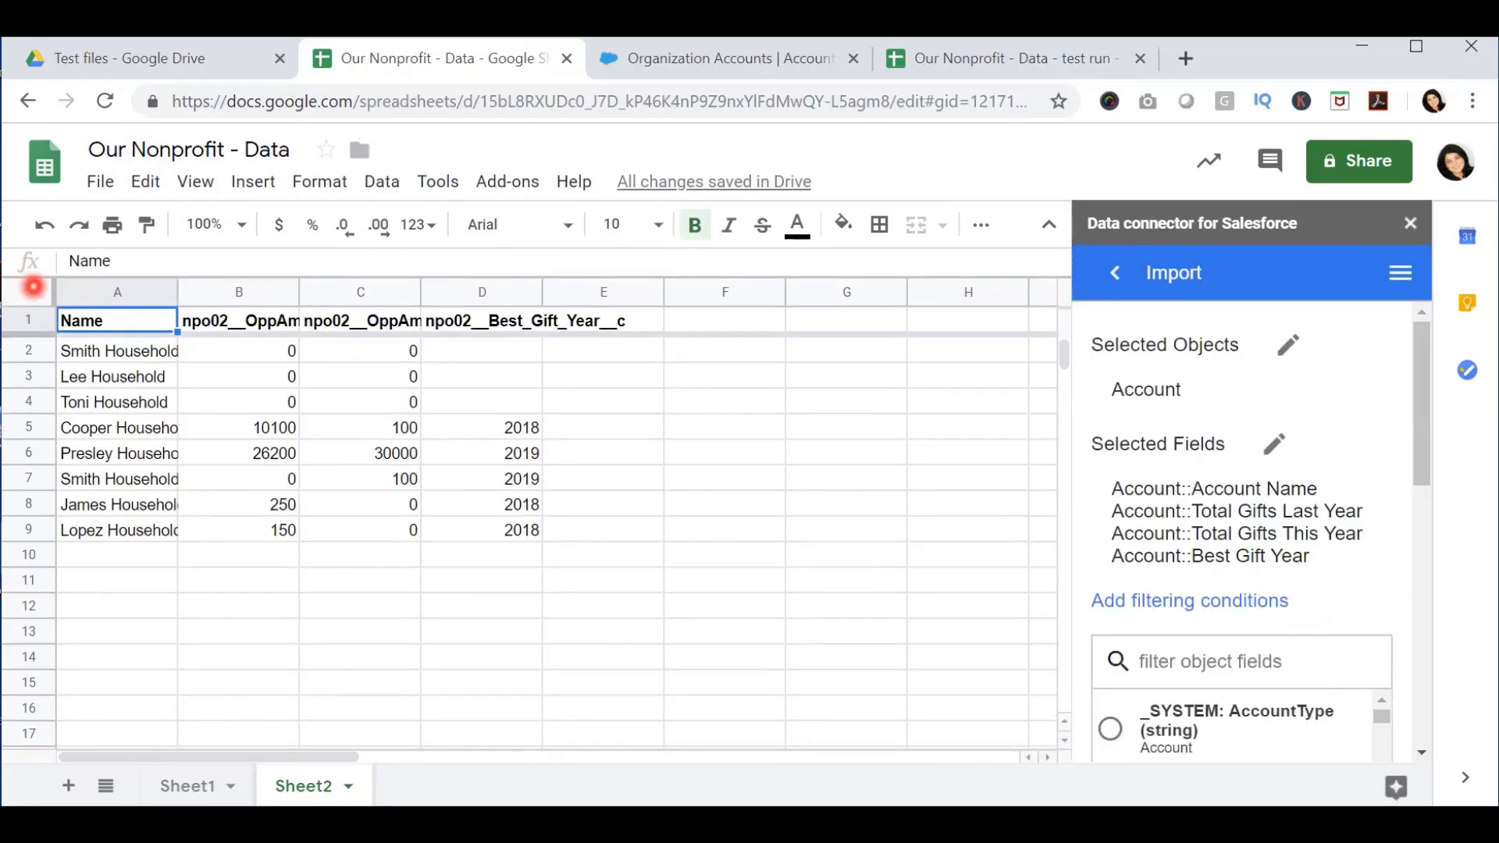
left_click(31, 288)
double_click(175, 293)
left_click(225, 376)
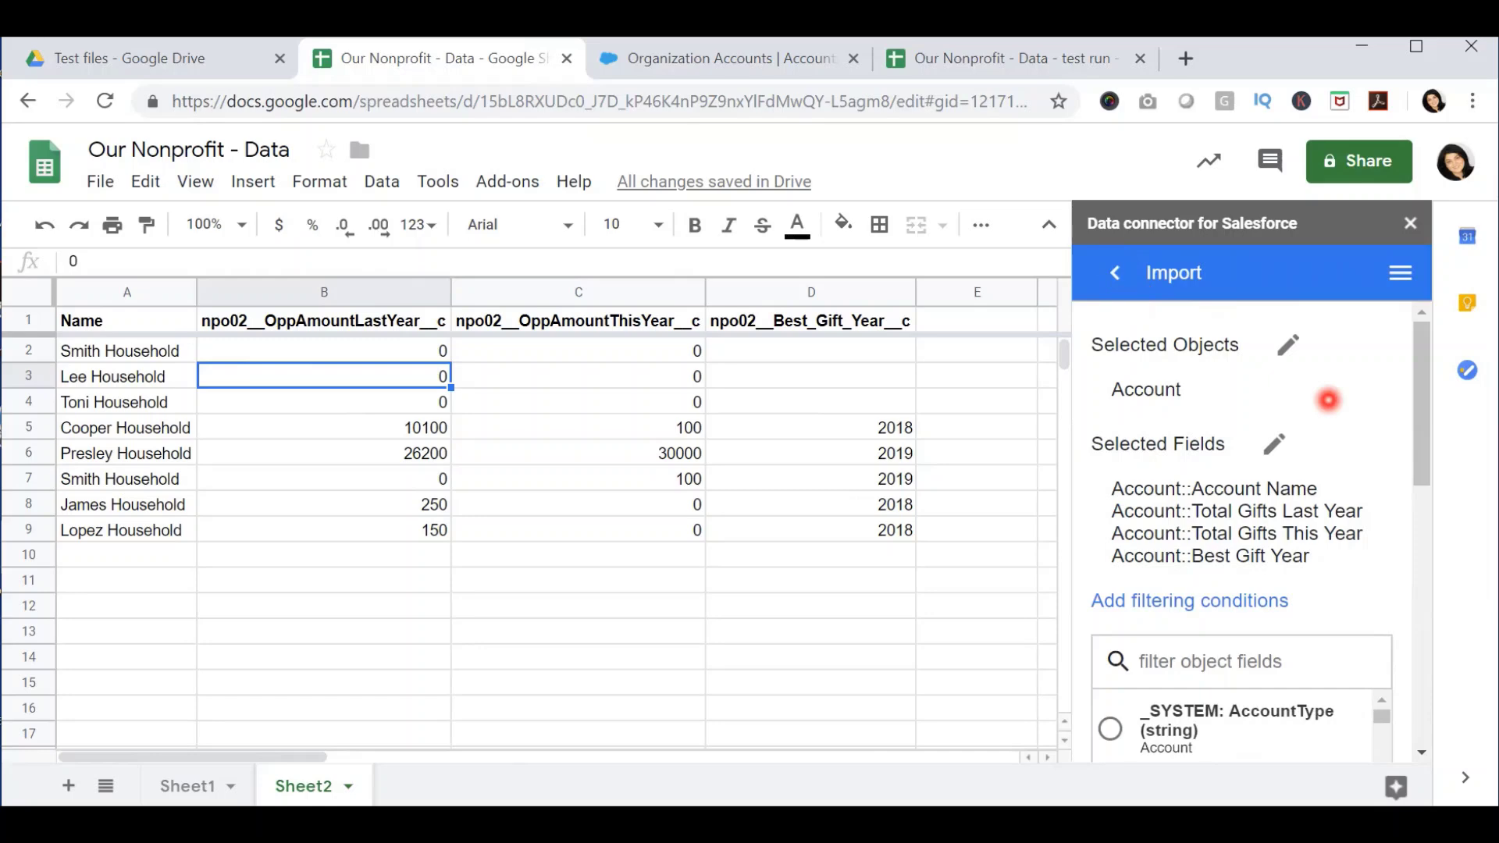
Step: Start a new Salesforce import into a new Sheet4 using the SOQL Editor
left_click(1115, 273)
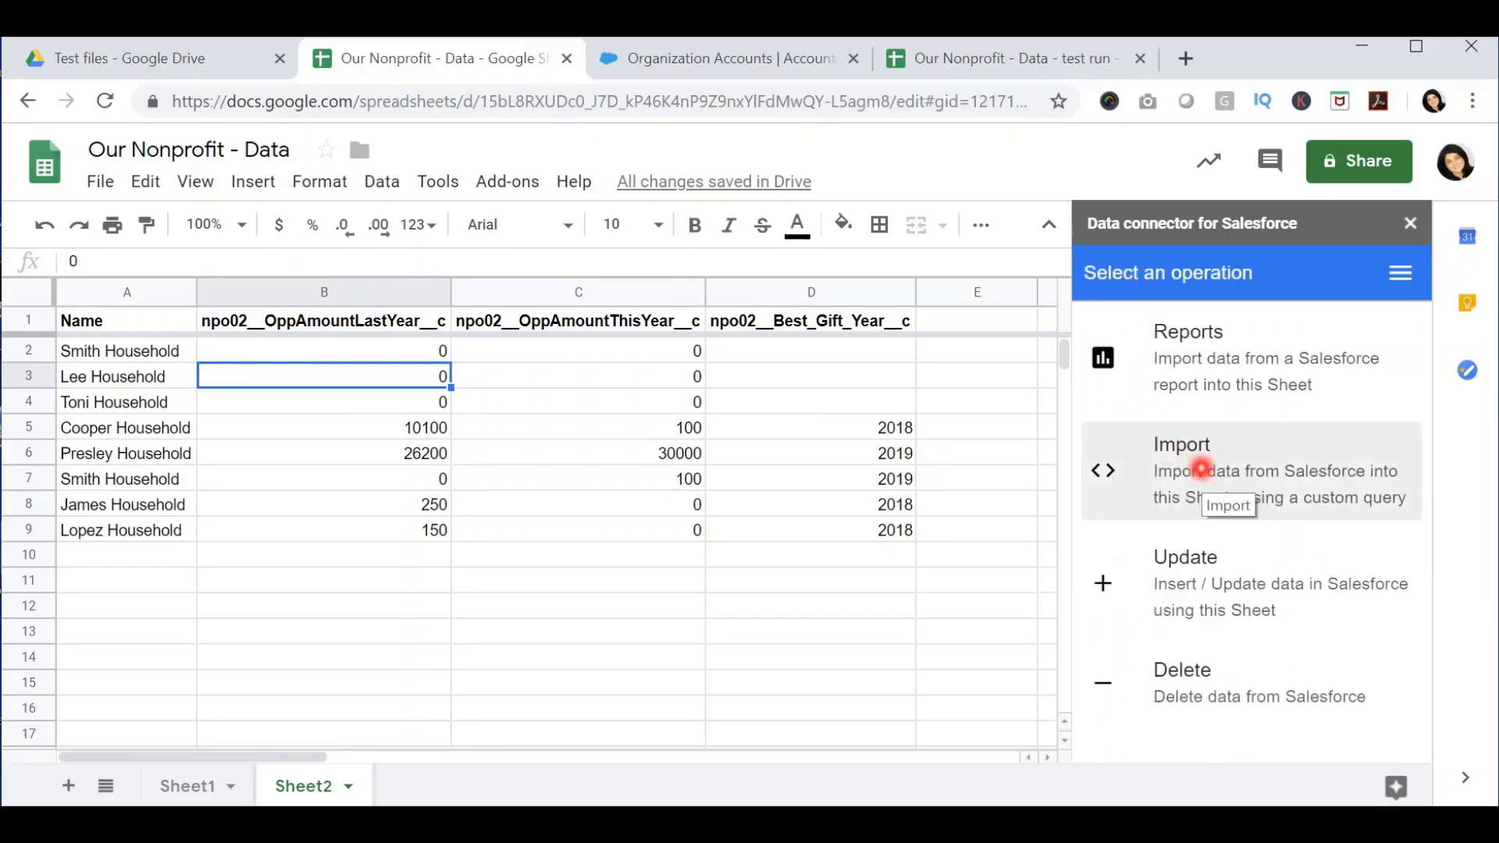
left_click(1199, 470)
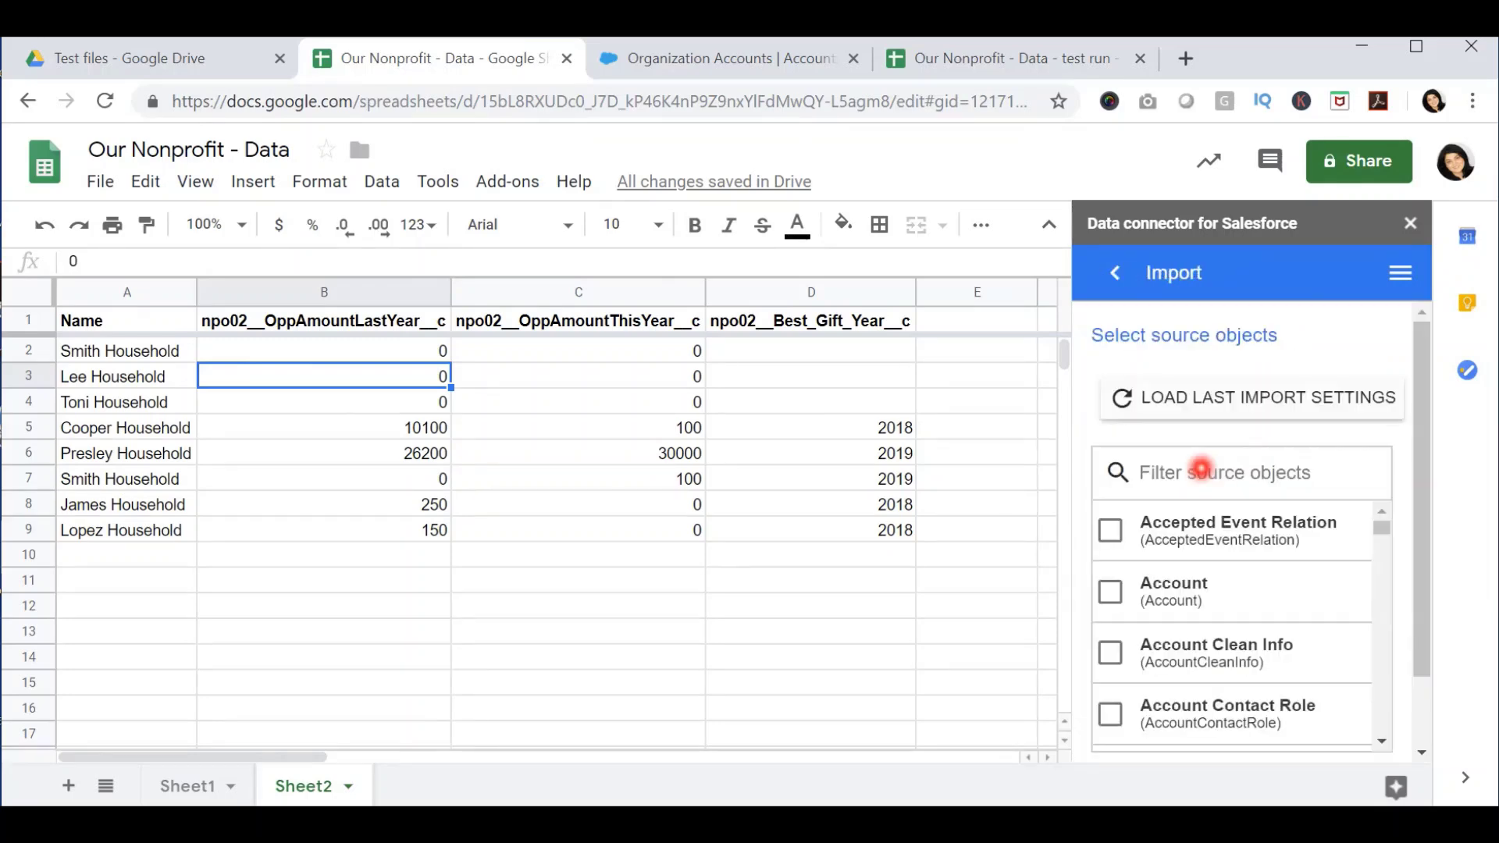
scroll(1309, 420, "down", 1)
scroll(1309, 420, "down", 5)
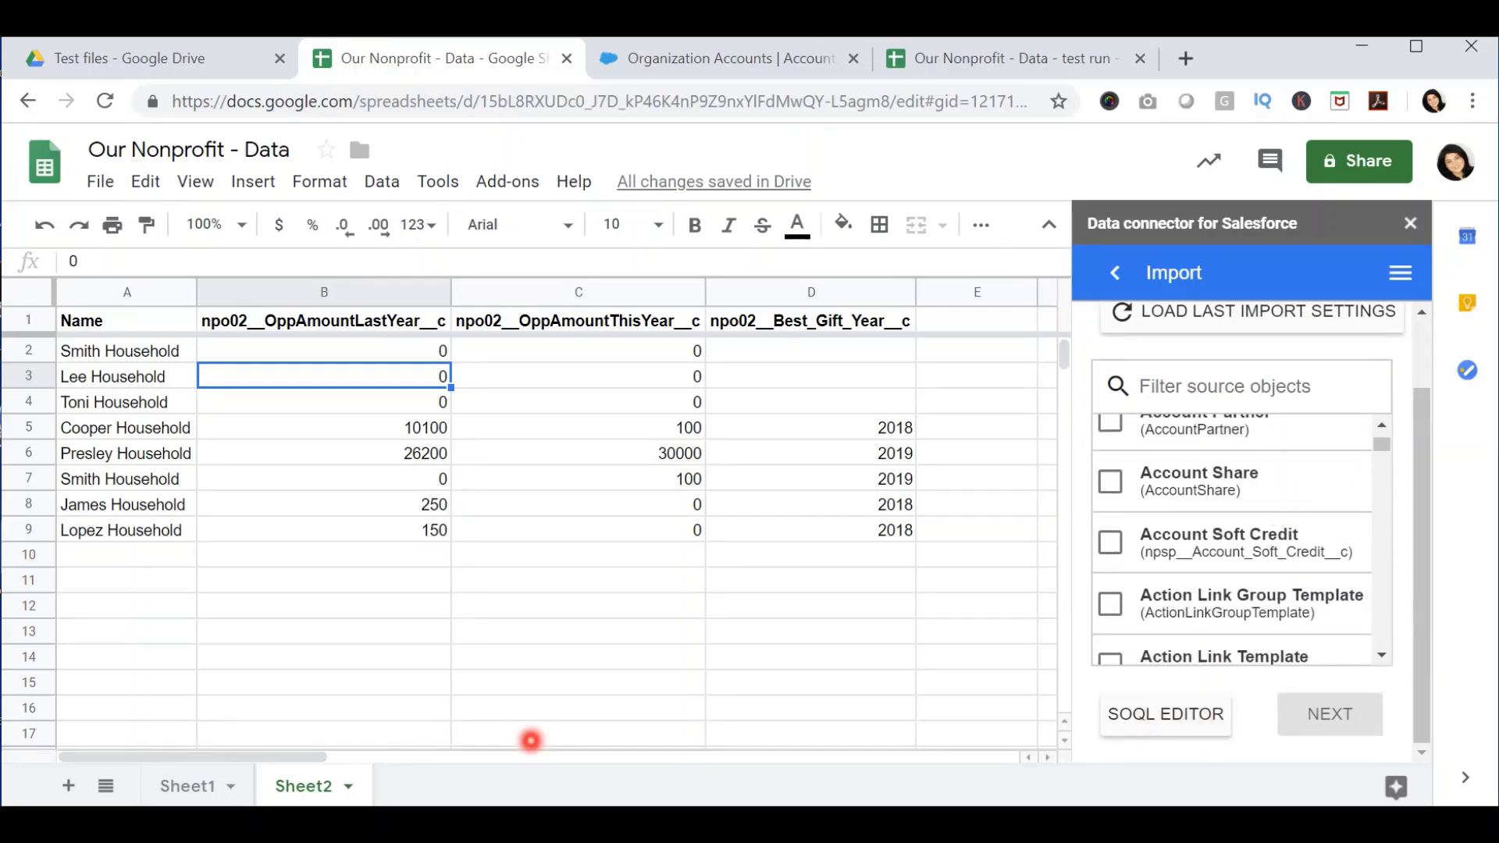
left_click(69, 785)
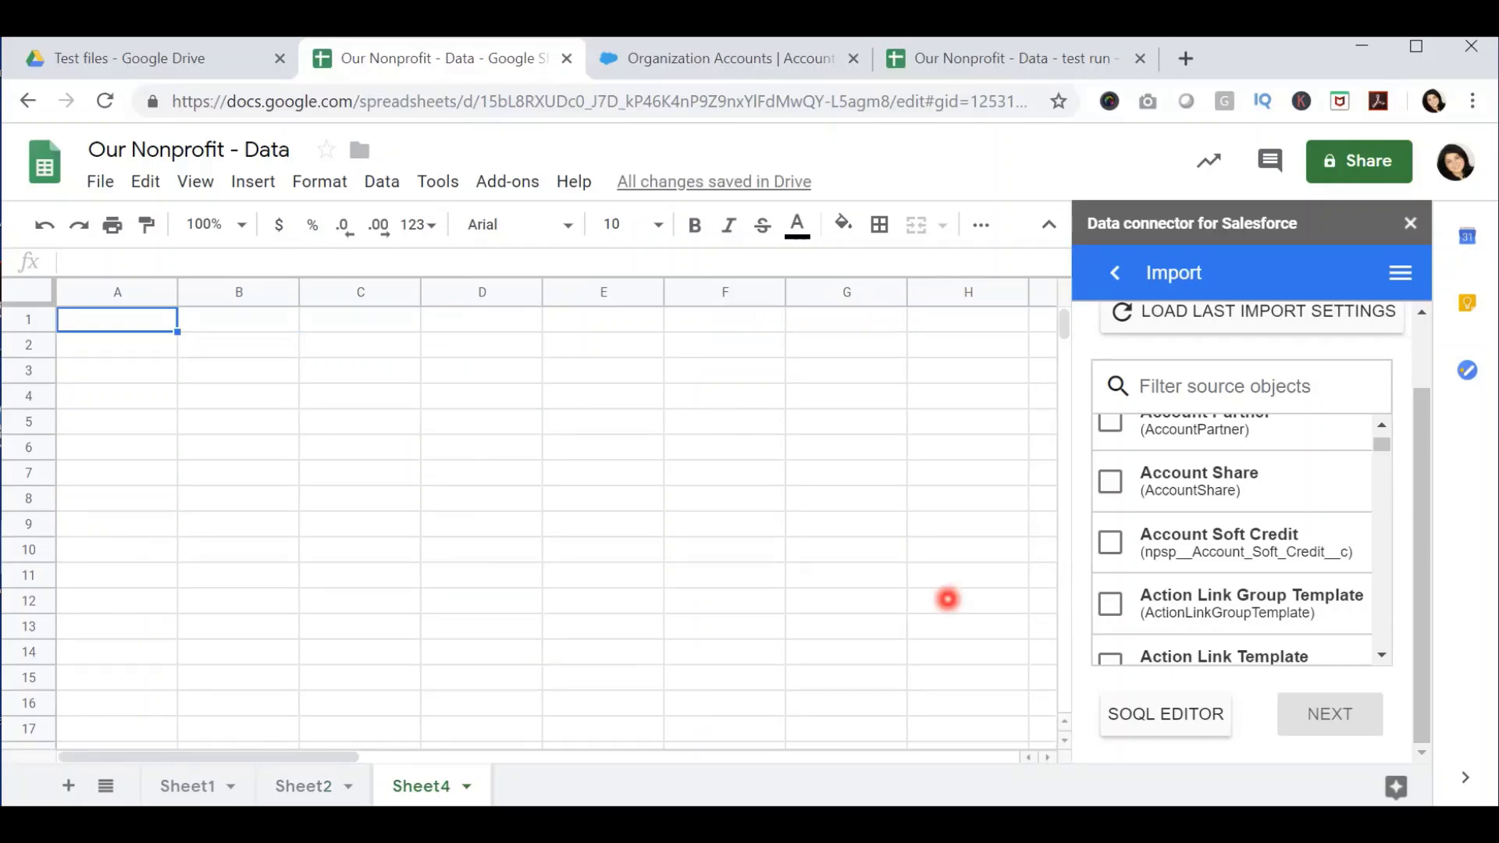
left_click(1187, 715)
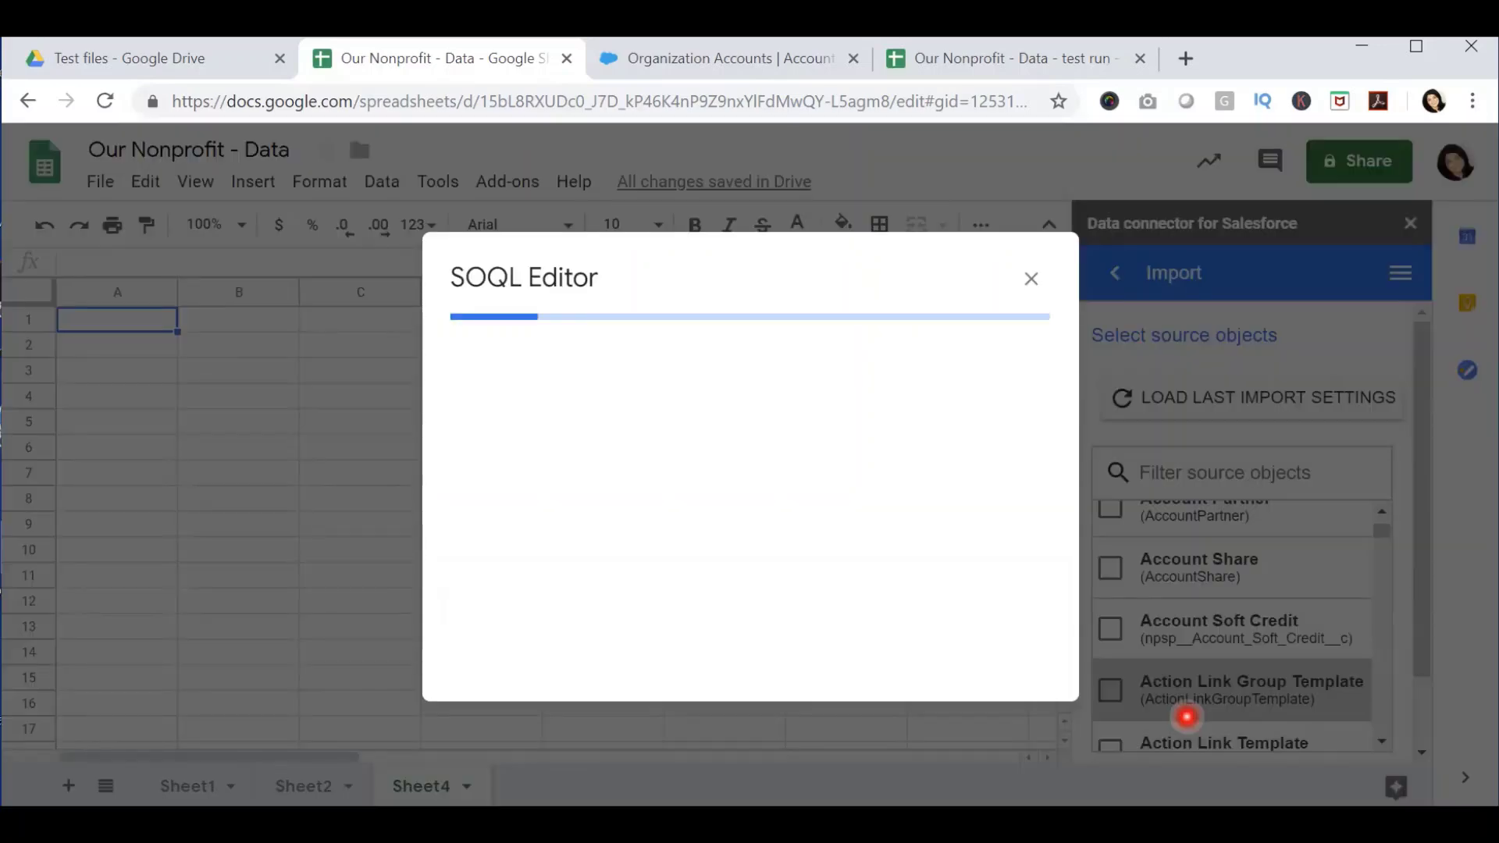
Step: Paste the prepared Household gifts query from Notepad into the SOQL query field
left_click(759, 434)
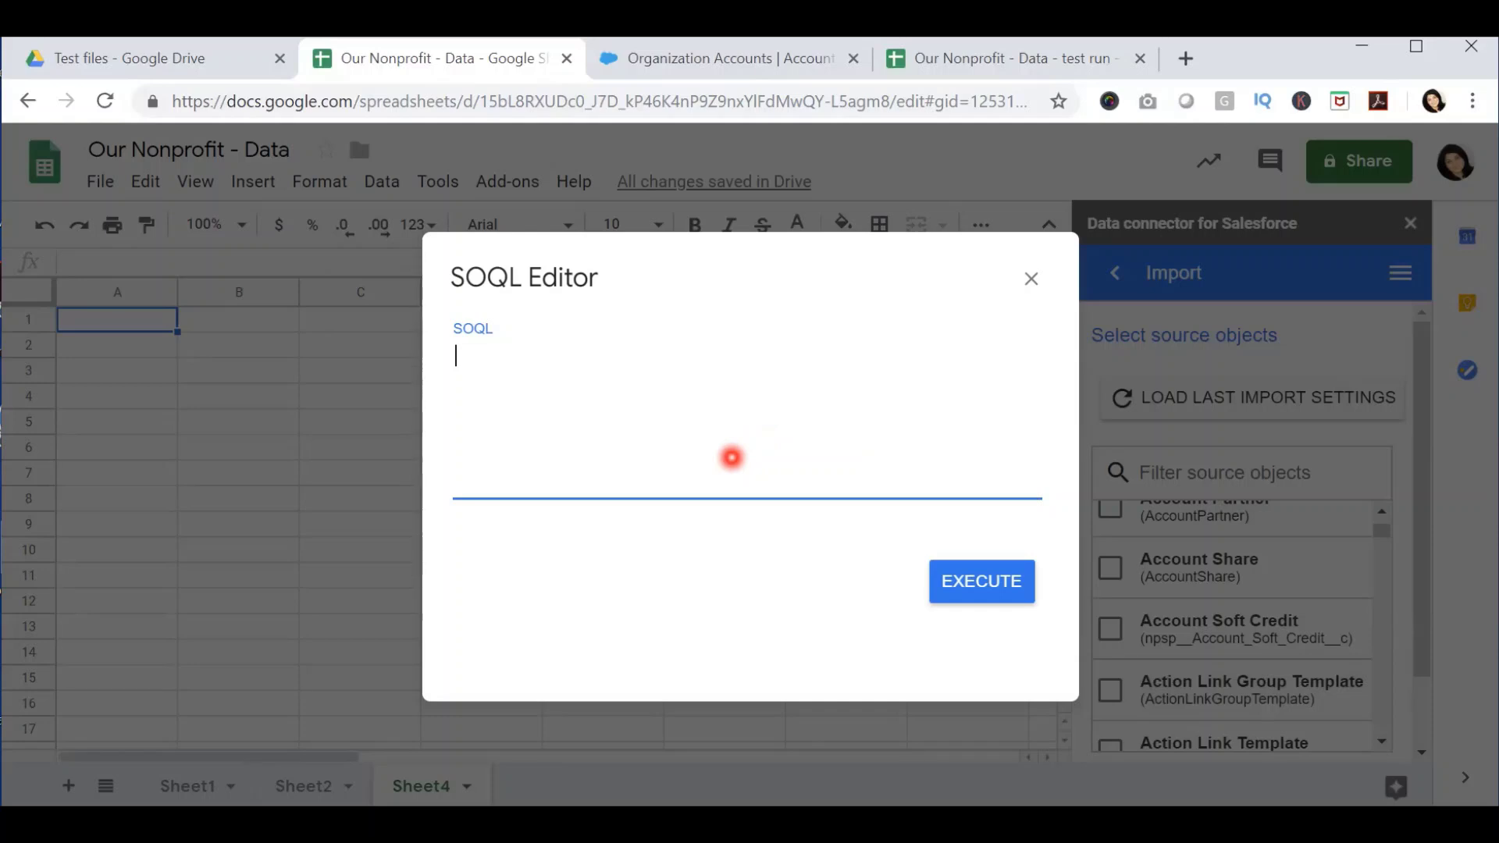
key("alt+Tab")
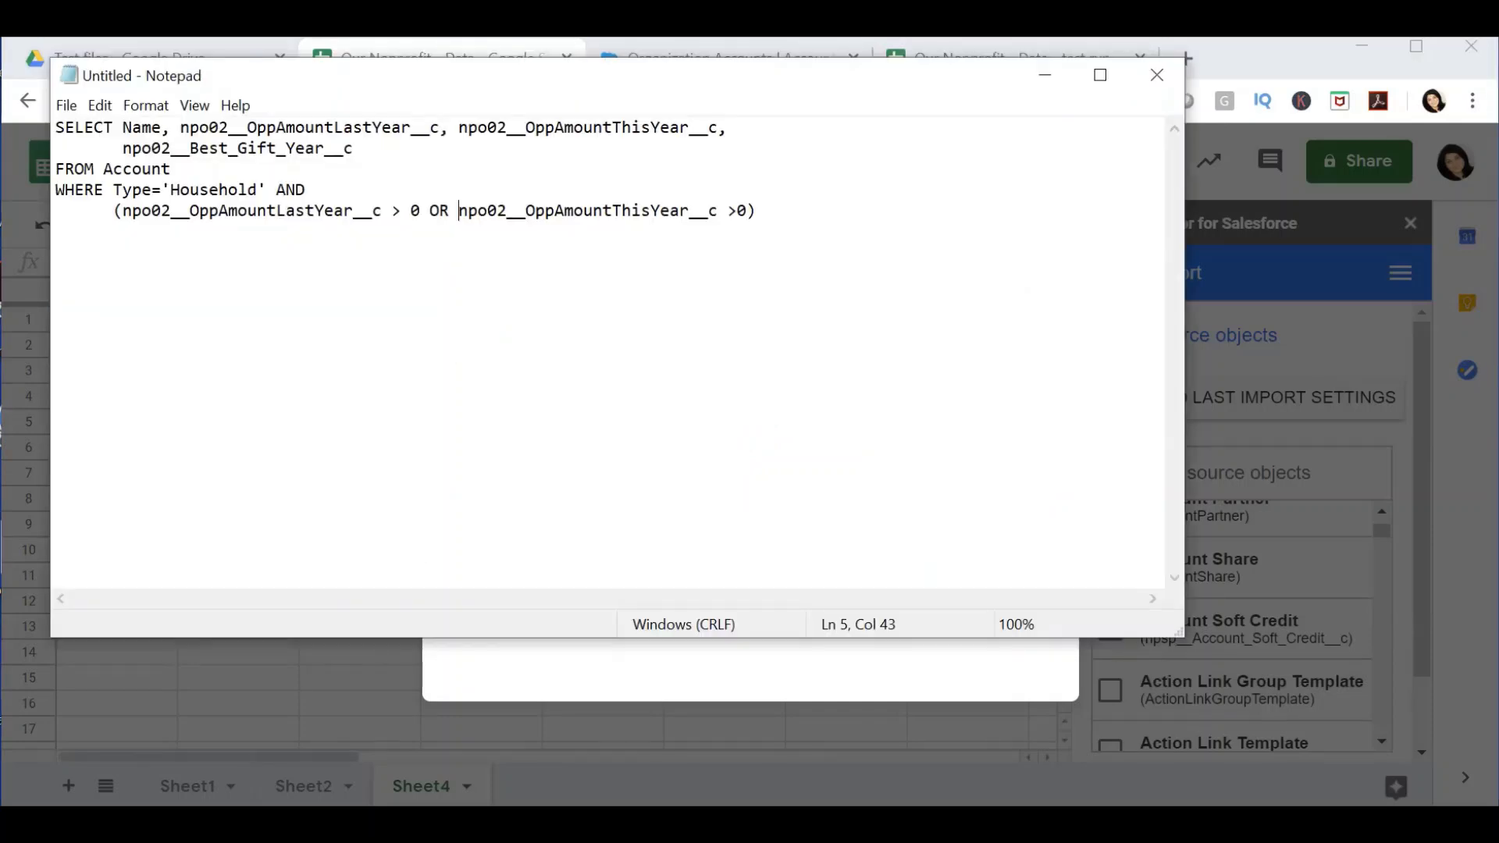
left_click(340, 269)
key("ctrl+a")
key("ctrl+c")
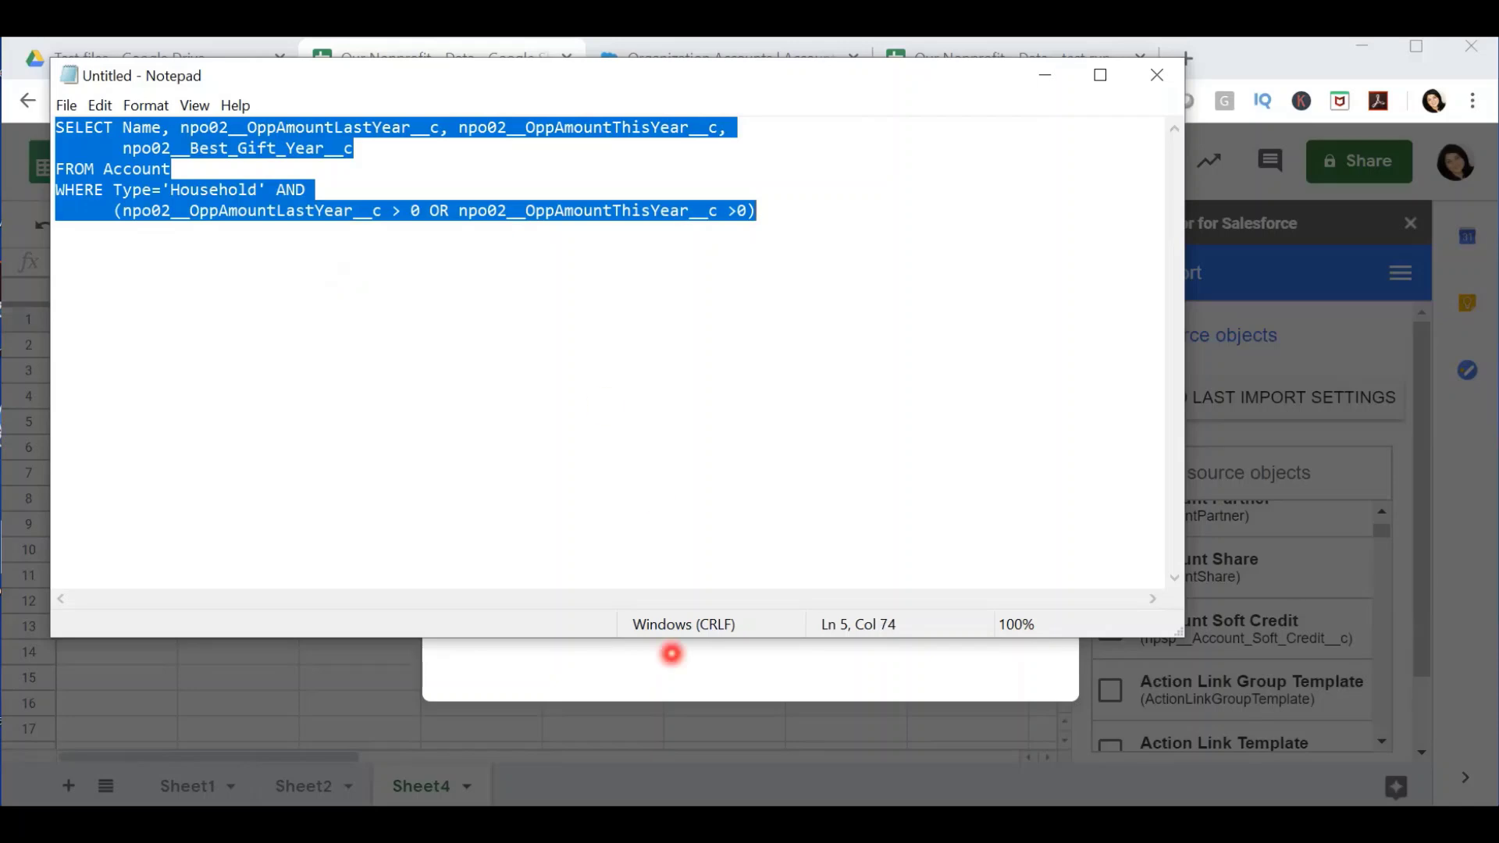
left_click(672, 656)
left_click(636, 401)
key("ctrl+v")
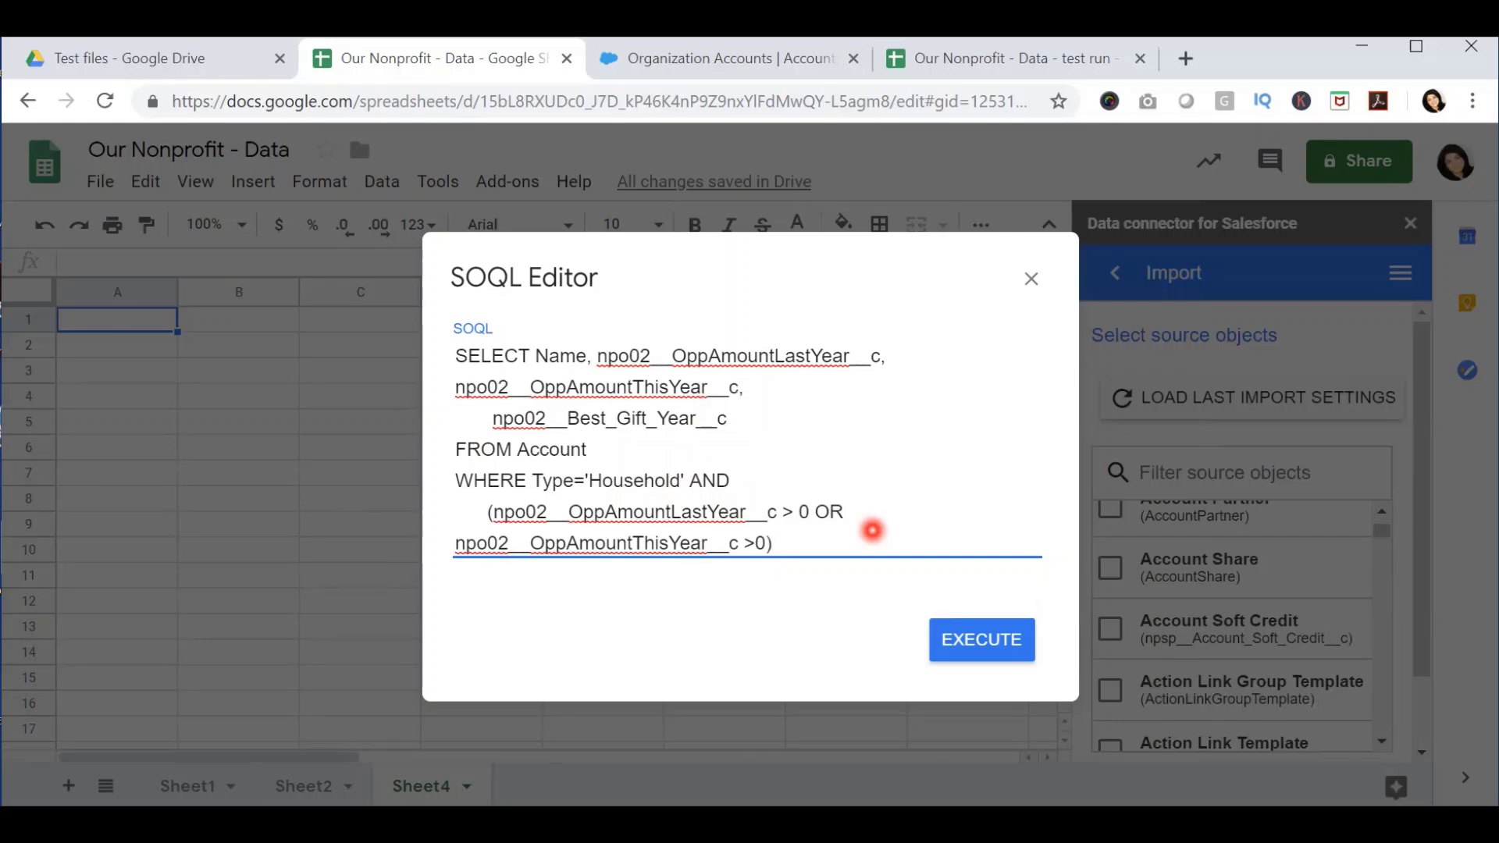
Step: Execute the SOQL query for Household accounts with gifts above 0
left_click(996, 650)
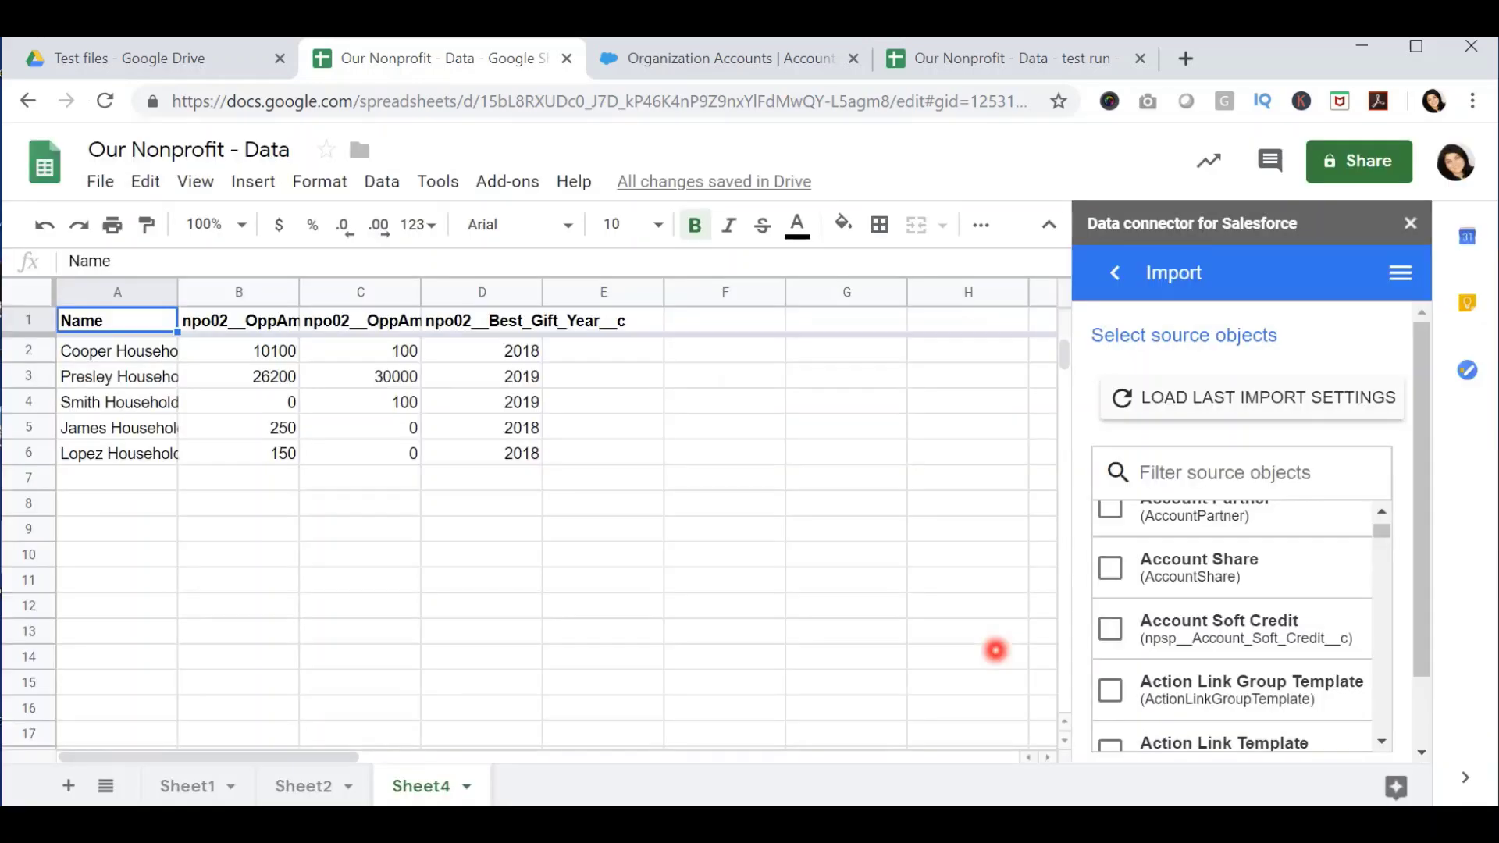
Step: Auto-fit Sheet4's columns to the headings and names, then compare with Sheet2
left_click(39, 289)
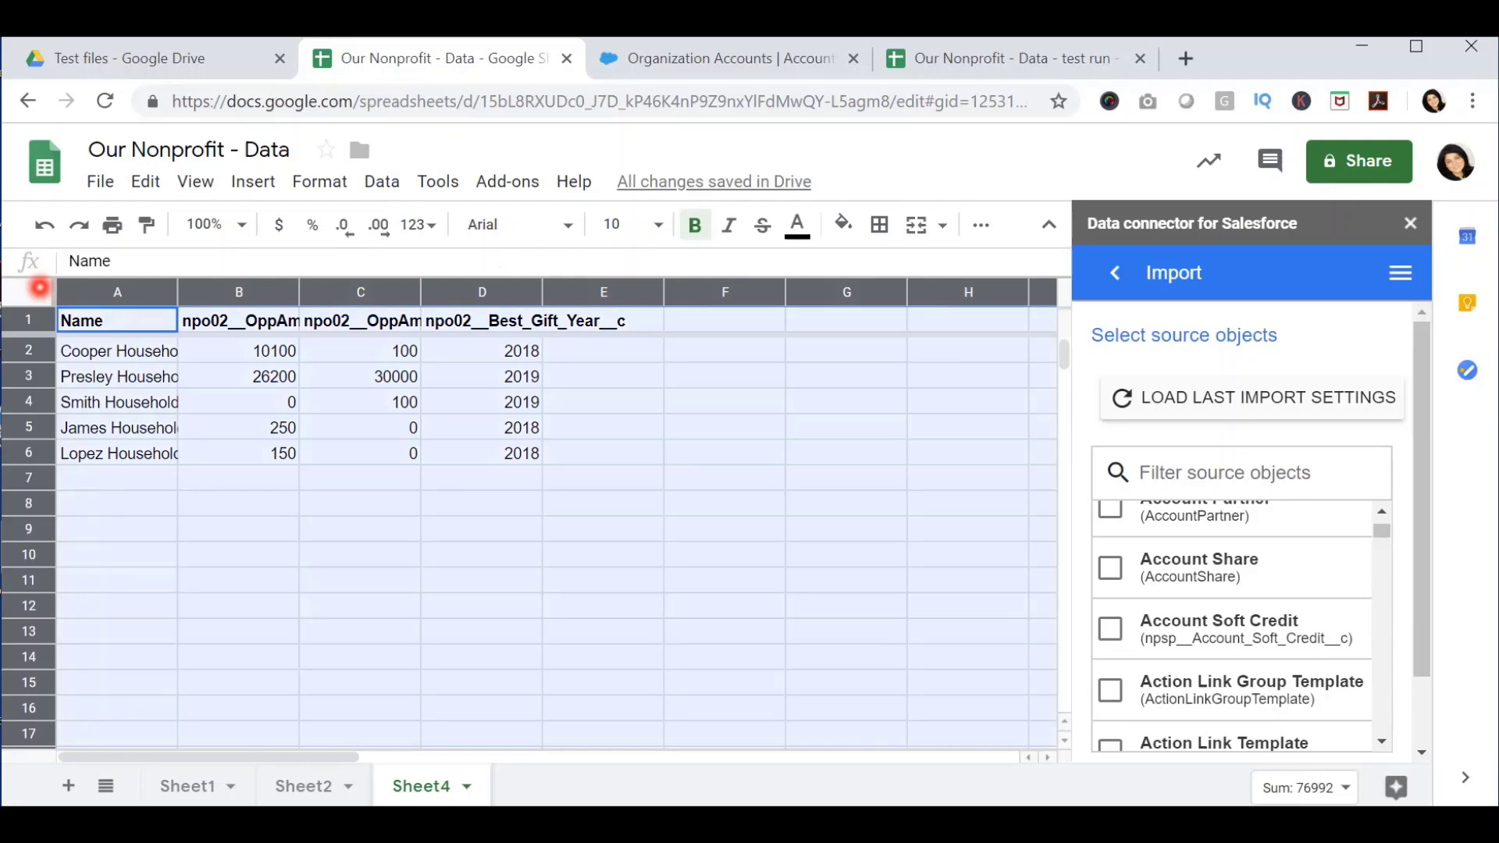
double_click(177, 290)
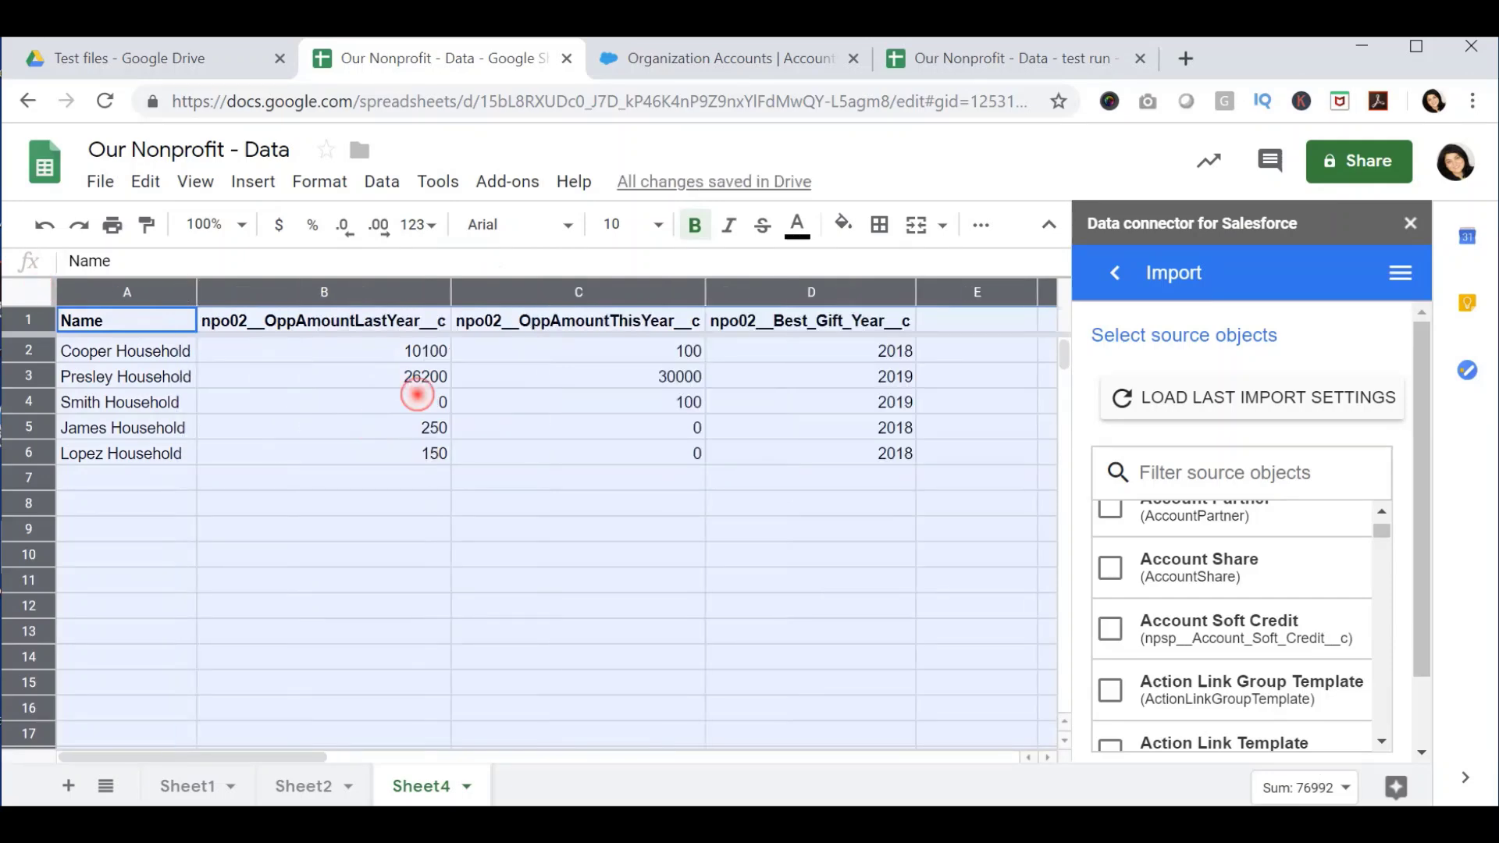
left_click(417, 395)
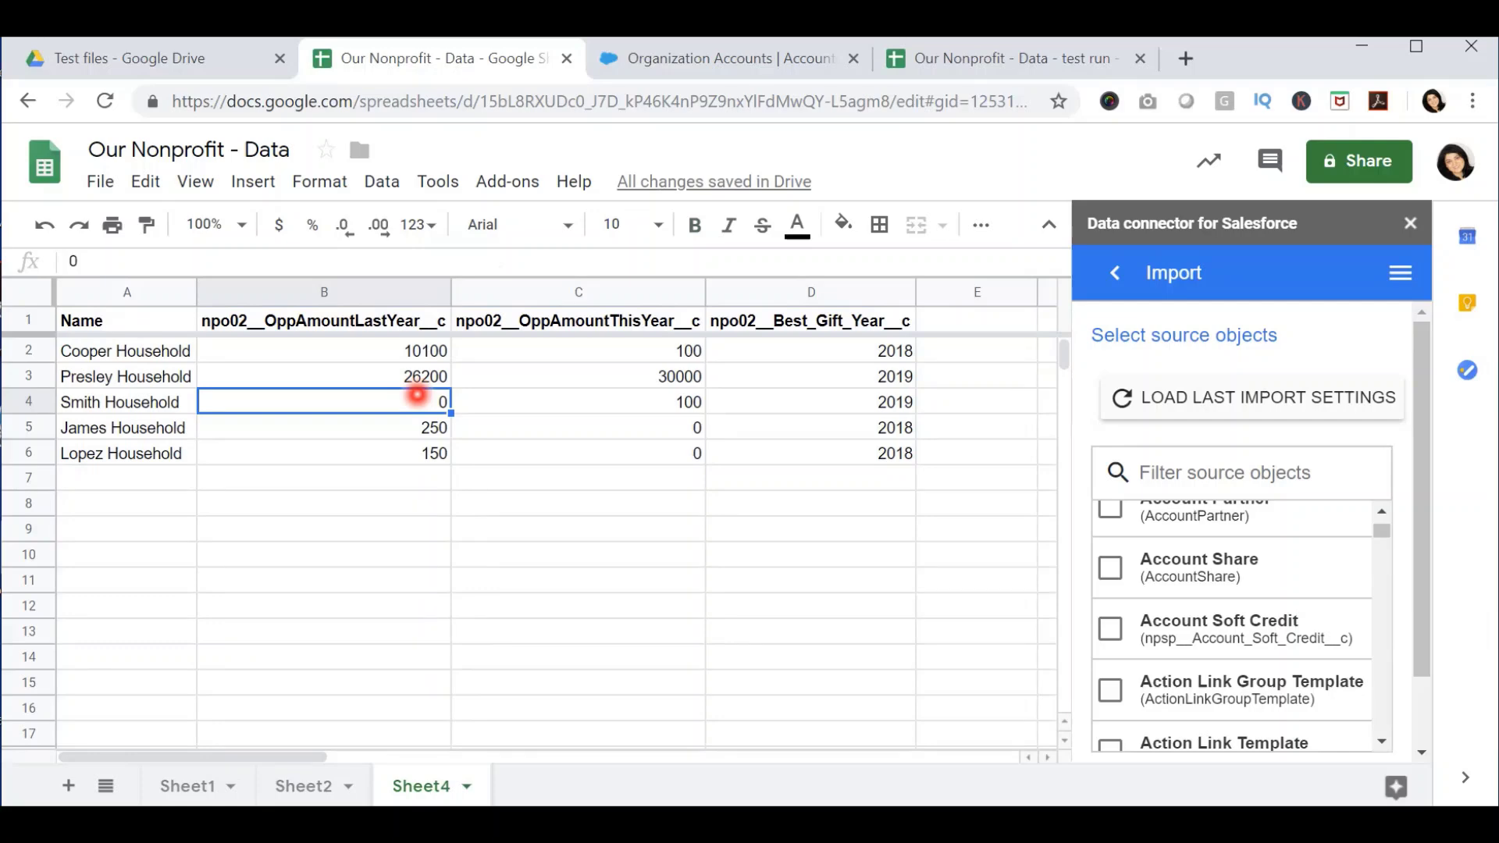
left_click(327, 789)
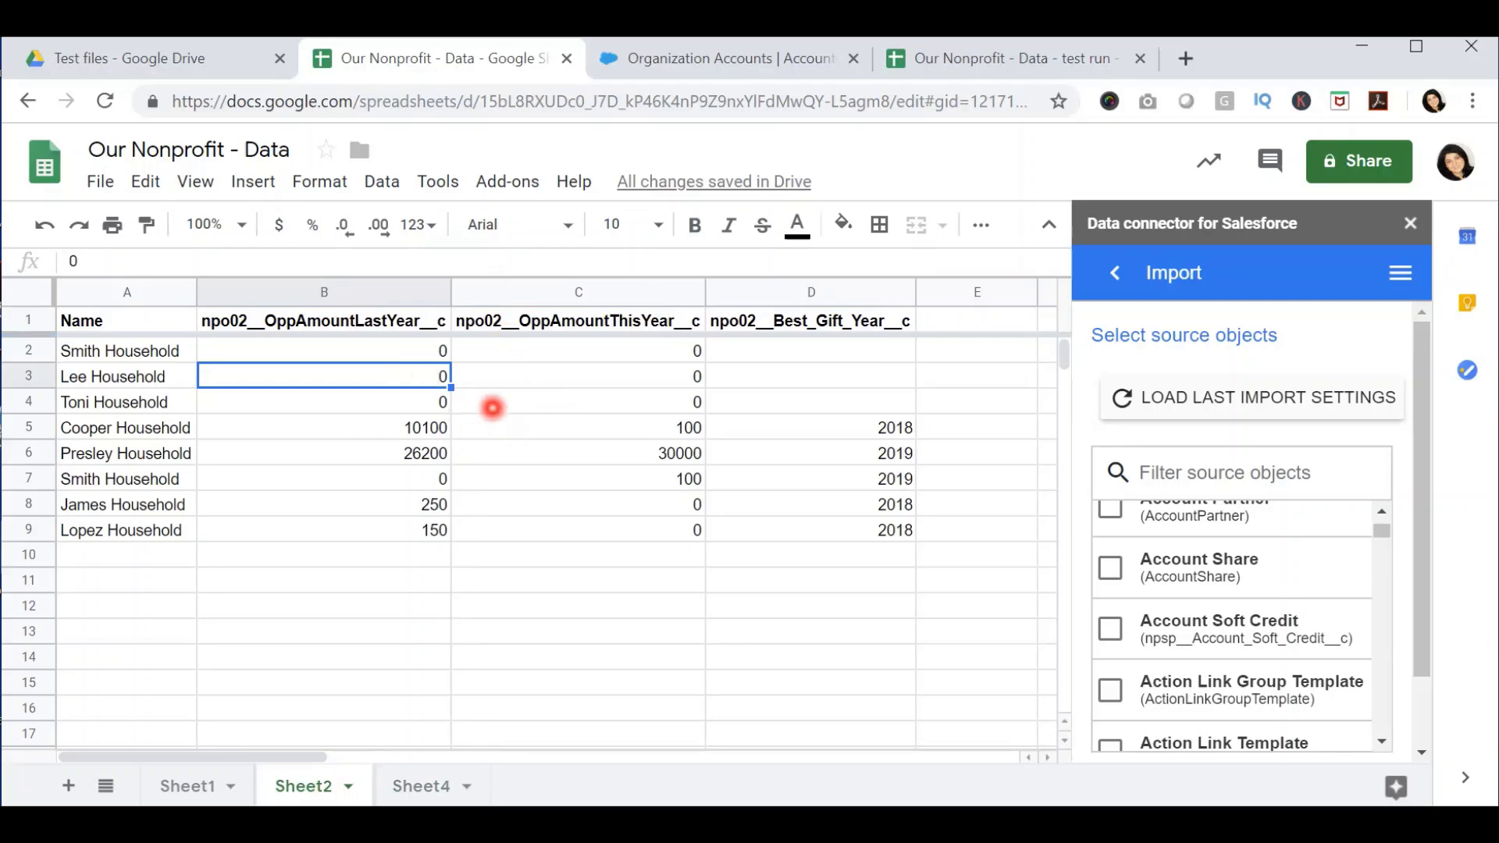
left_click(421, 787)
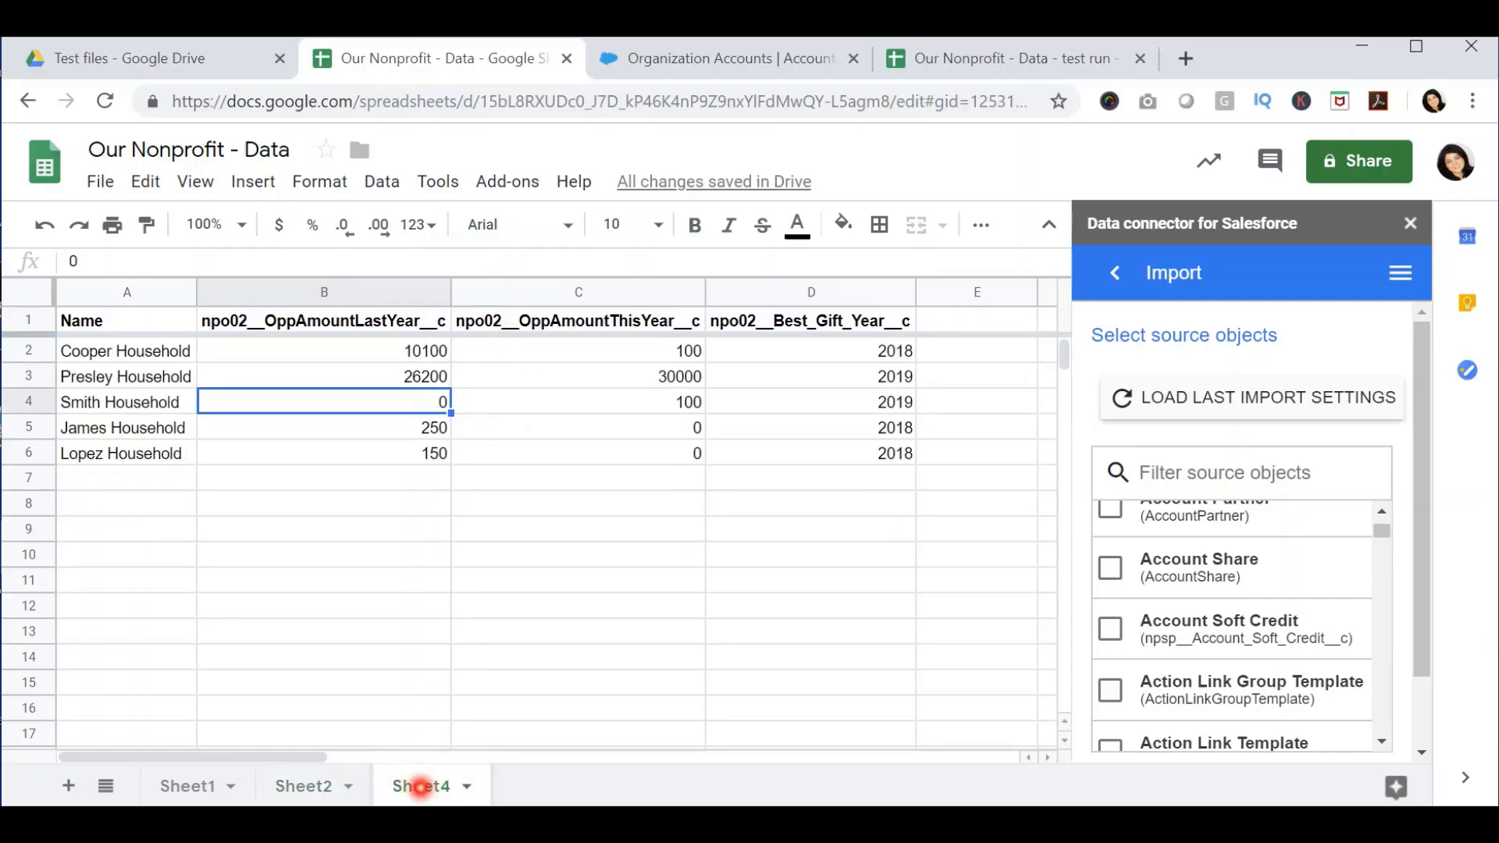